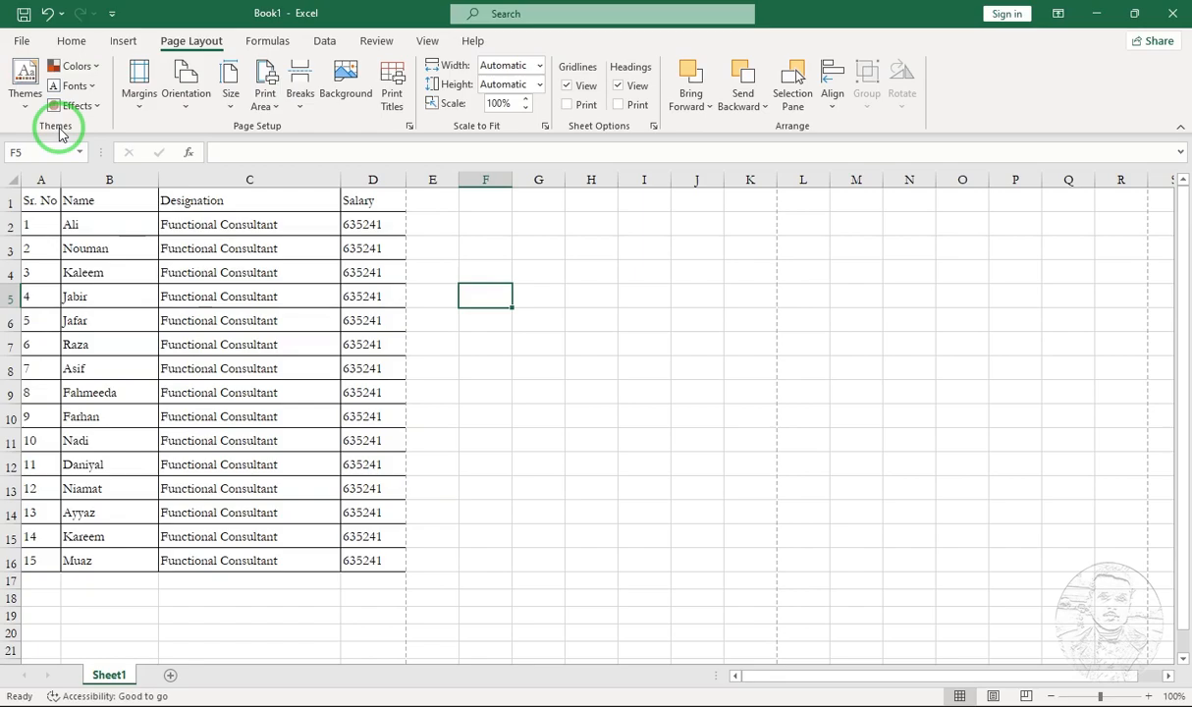
Apply the Office theme to the workbook with the whole employee table A1:D16 selected.
left_click(25, 90)
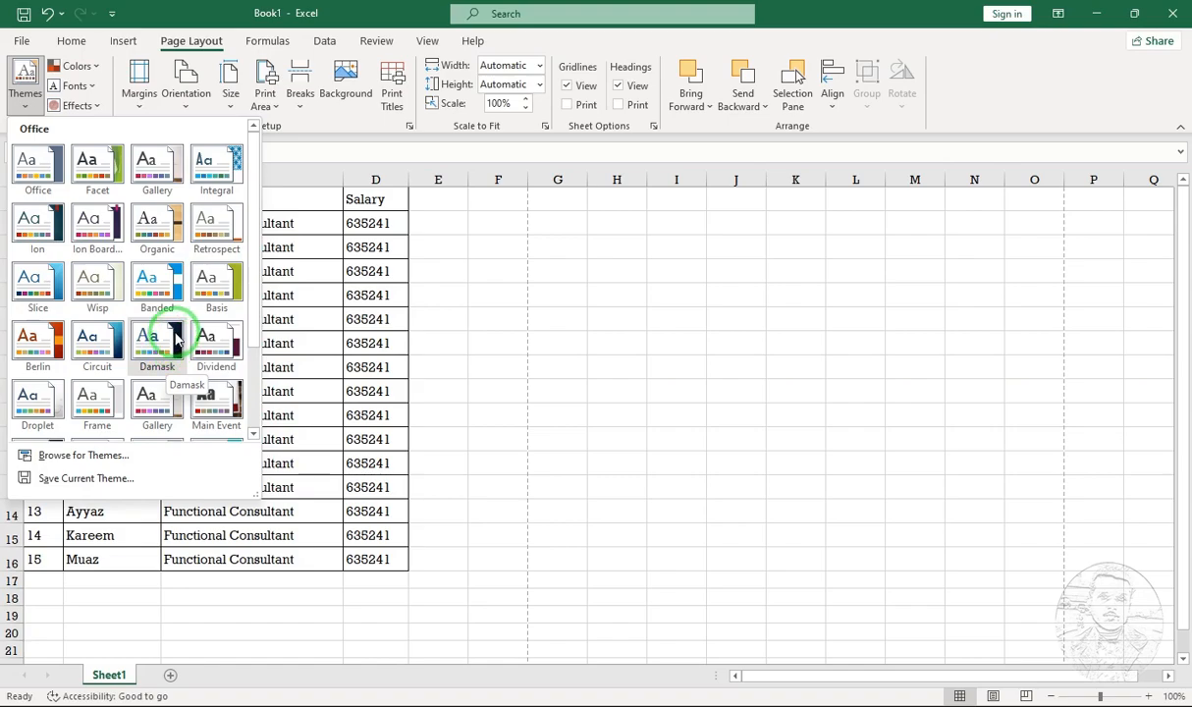
left_click(364, 353)
left_click_drag(46, 200, 377, 568)
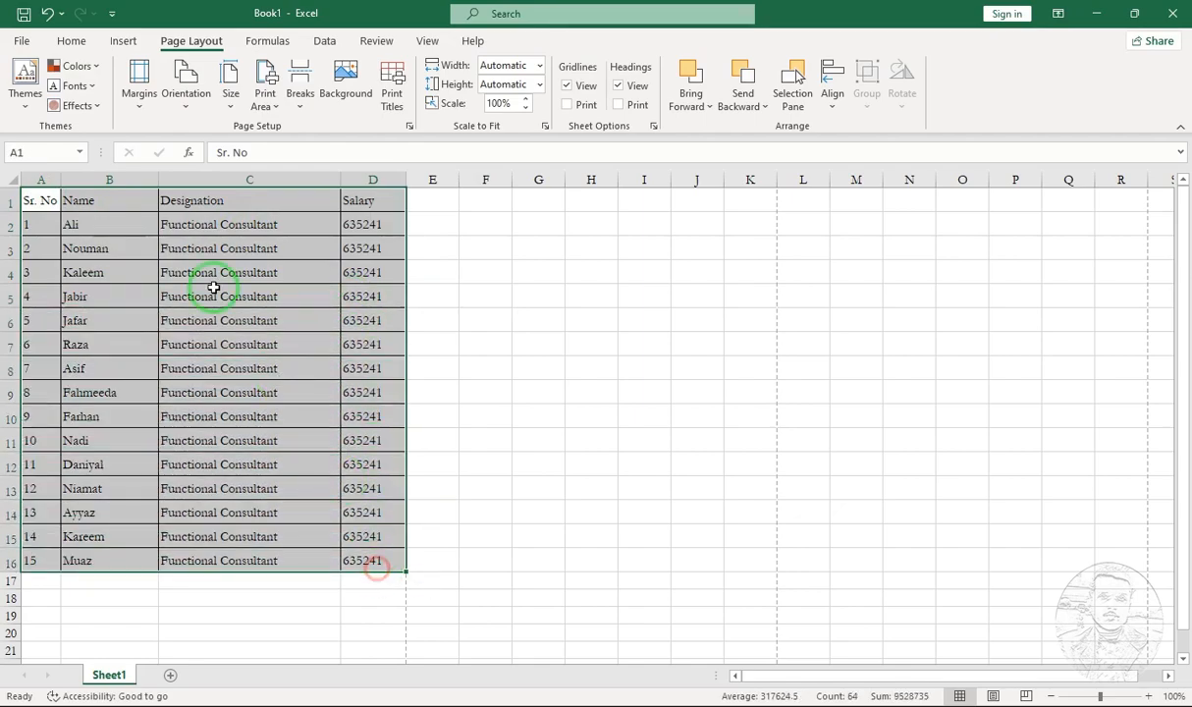
left_click(31, 106)
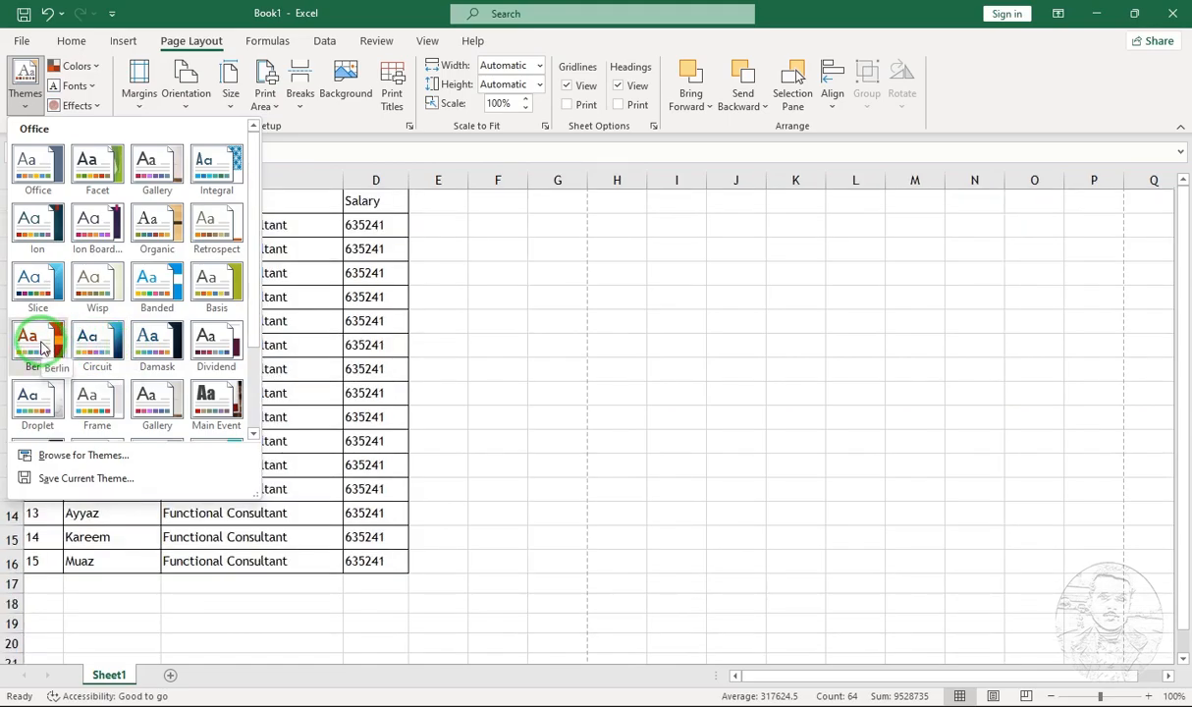
left_click(39, 176)
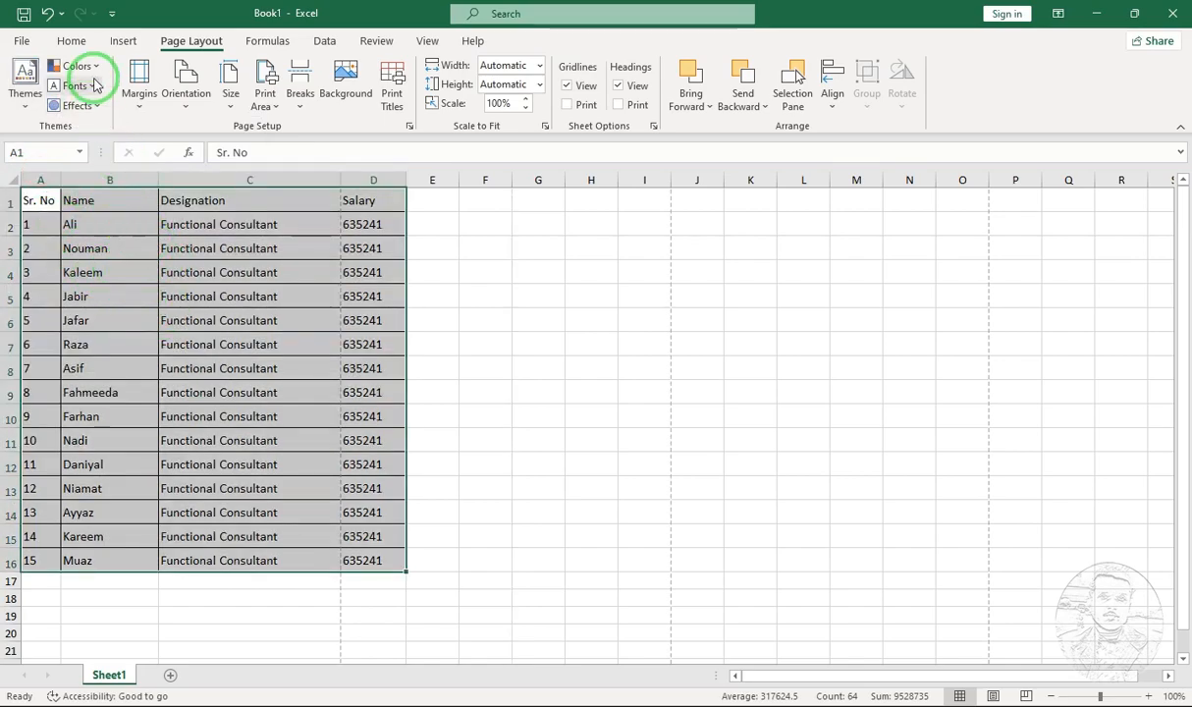
Look at the fill colors that the Office theme offers for the table.
left_click(66, 44)
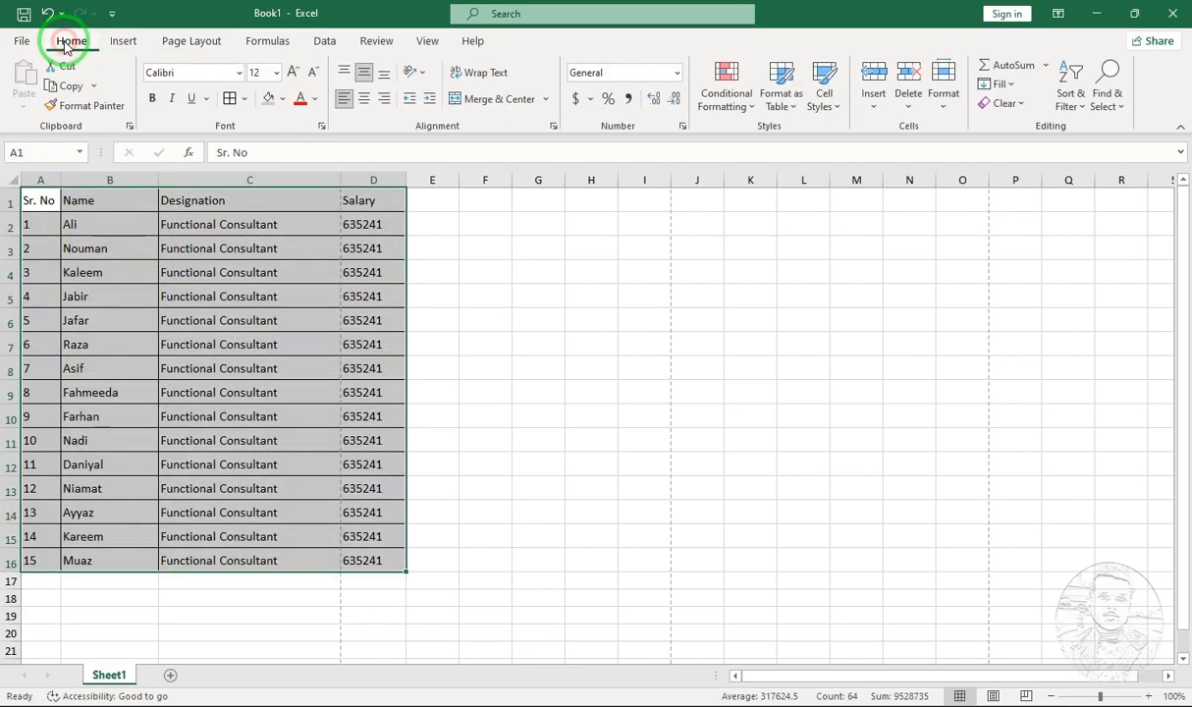
left_click(282, 102)
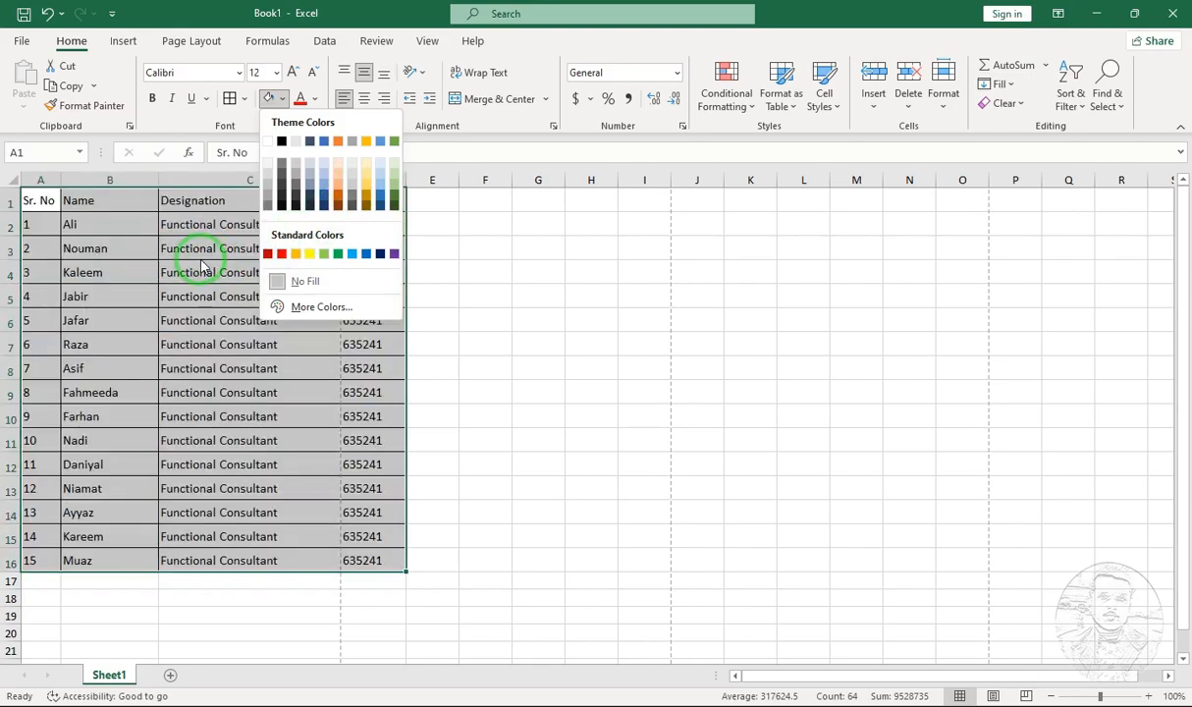
left_click(45, 200)
Select the whole table A1:D16 and apply the Facet theme.
left_click_drag(45, 199, 371, 565)
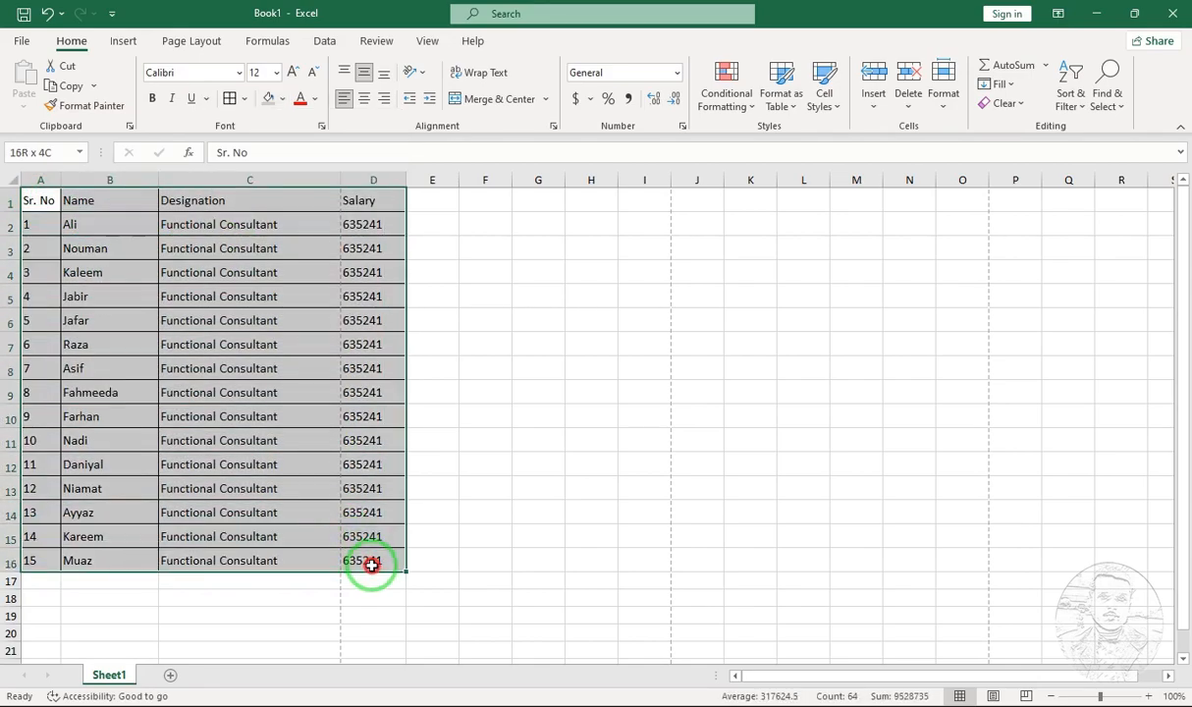
left_click(187, 40)
left_click(27, 98)
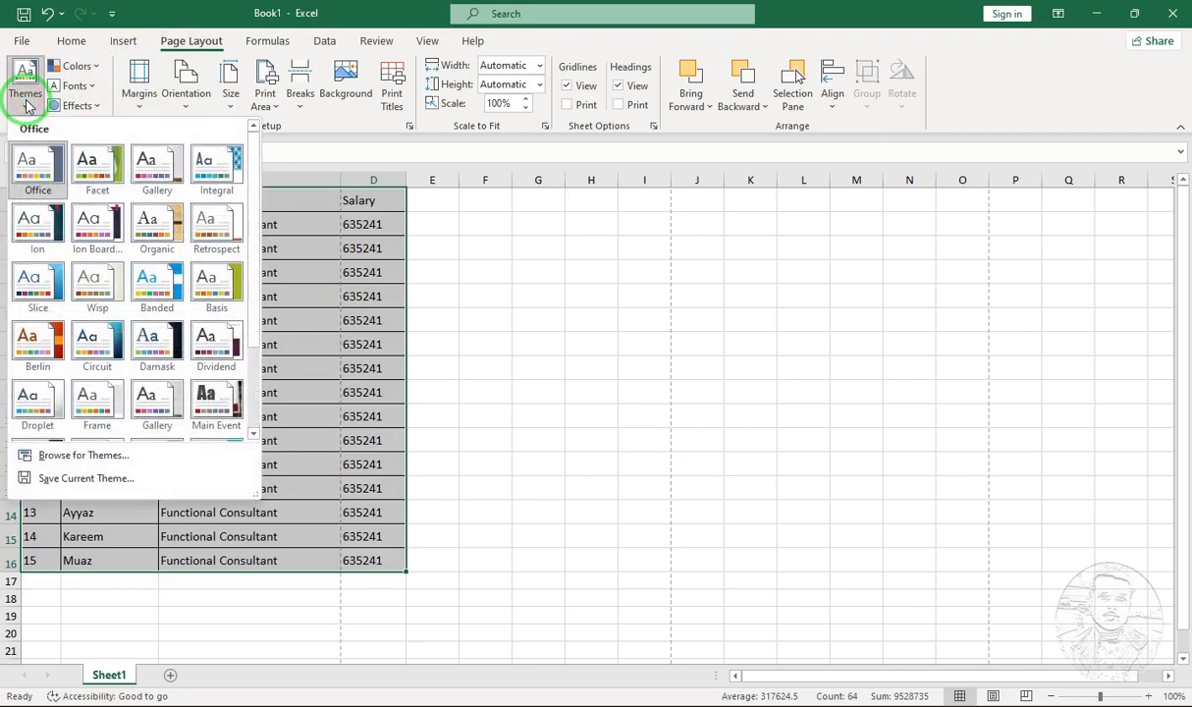
left_click(105, 169)
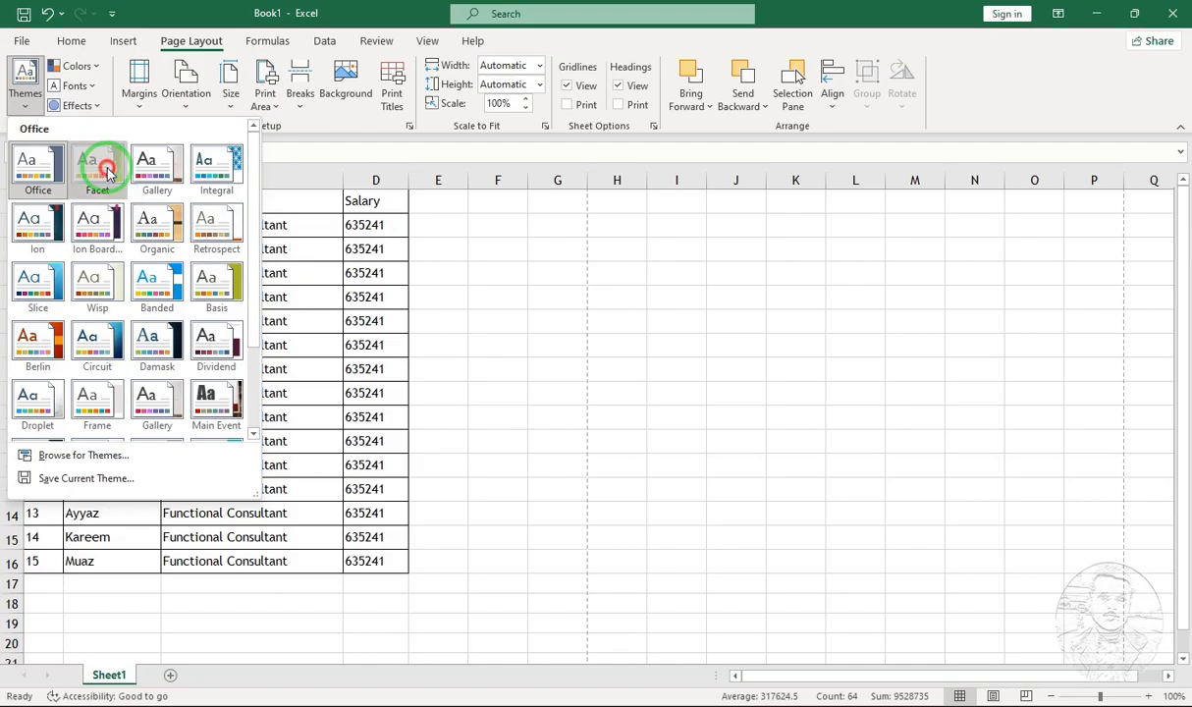
Preview the Facet theme's fill colors on the table without applying any.
left_click(63, 42)
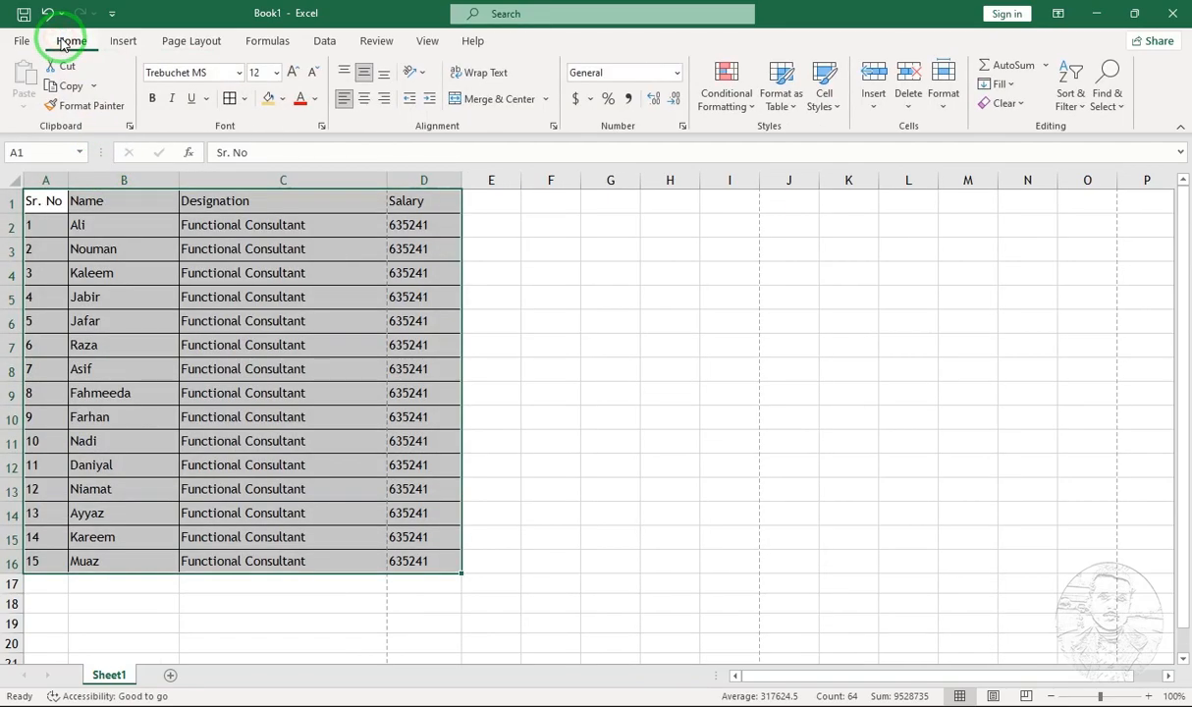
left_click(281, 98)
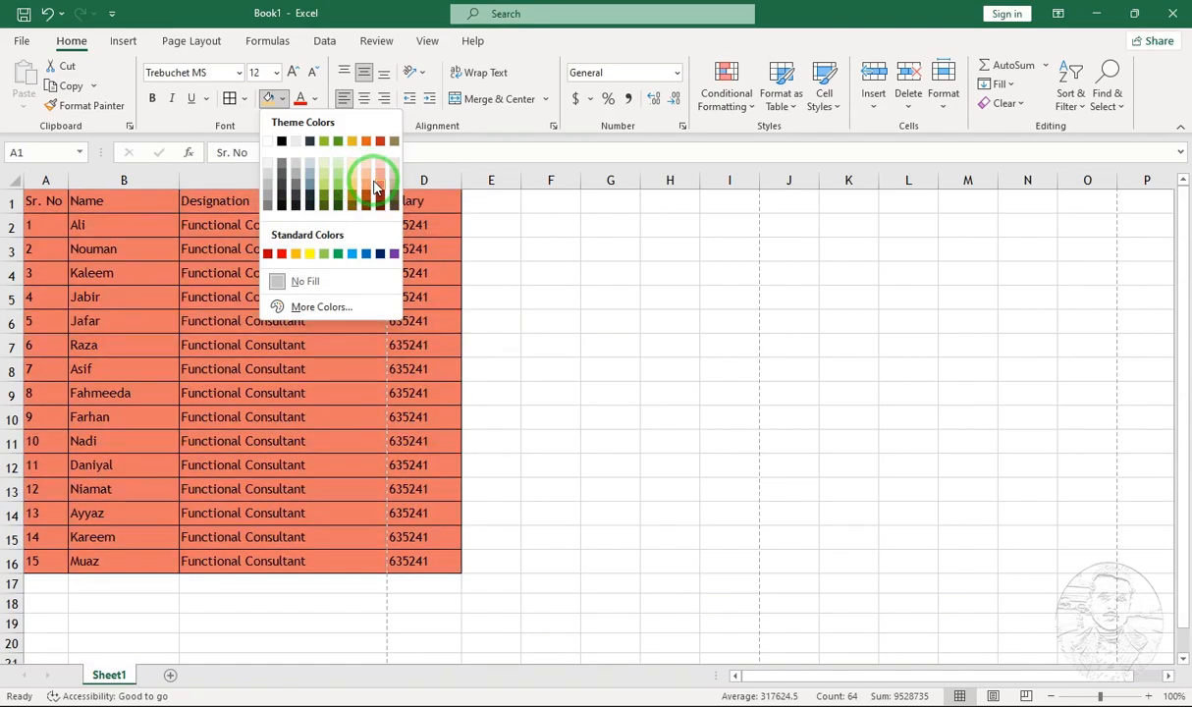
left_click(420, 332)
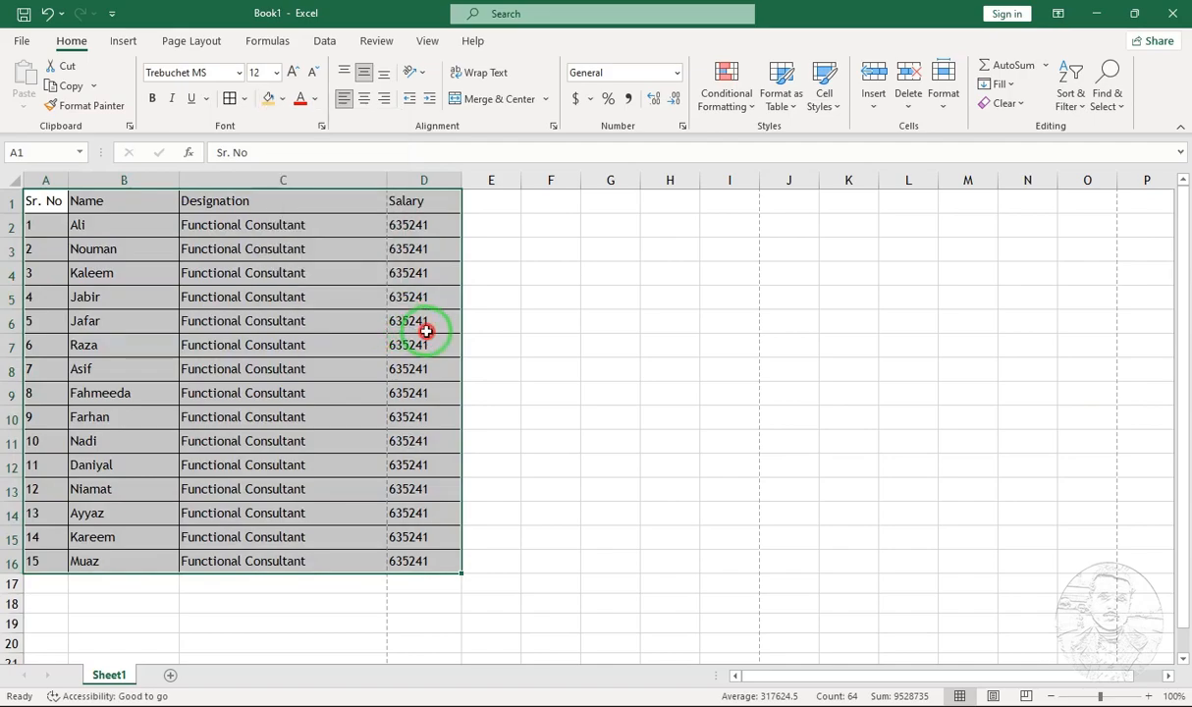
left_click(199, 238)
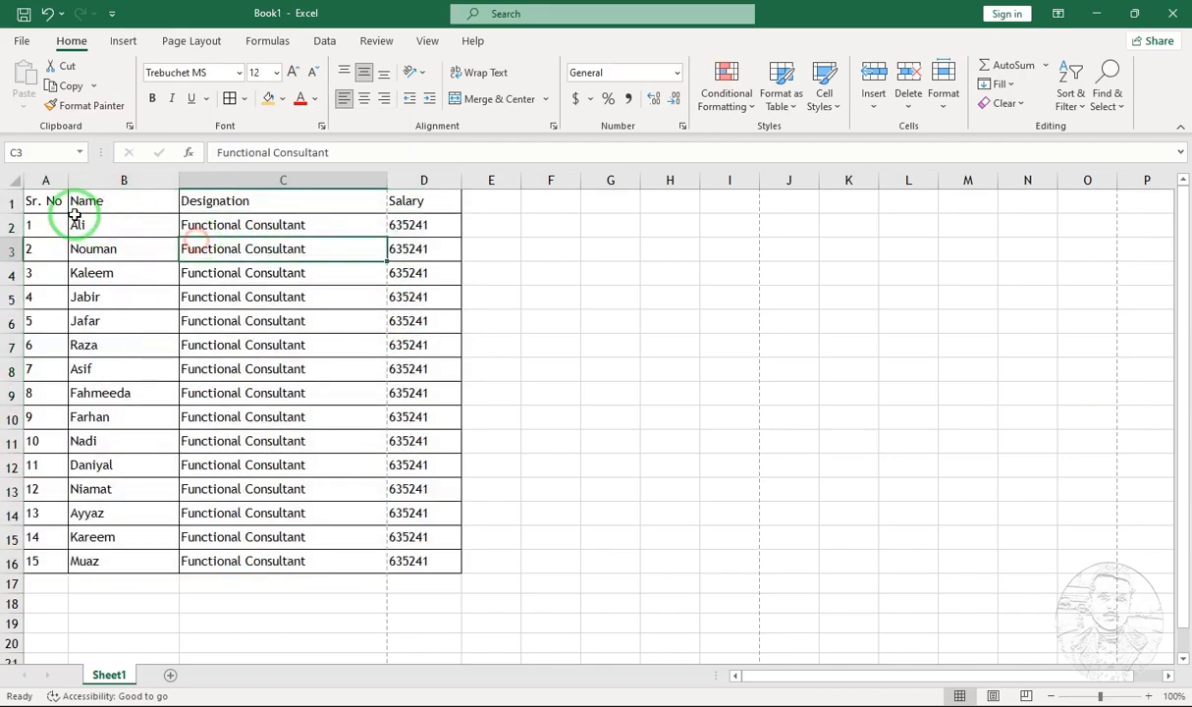
Preview the available theme color sets on the selected table without choosing one.
left_click(182, 44)
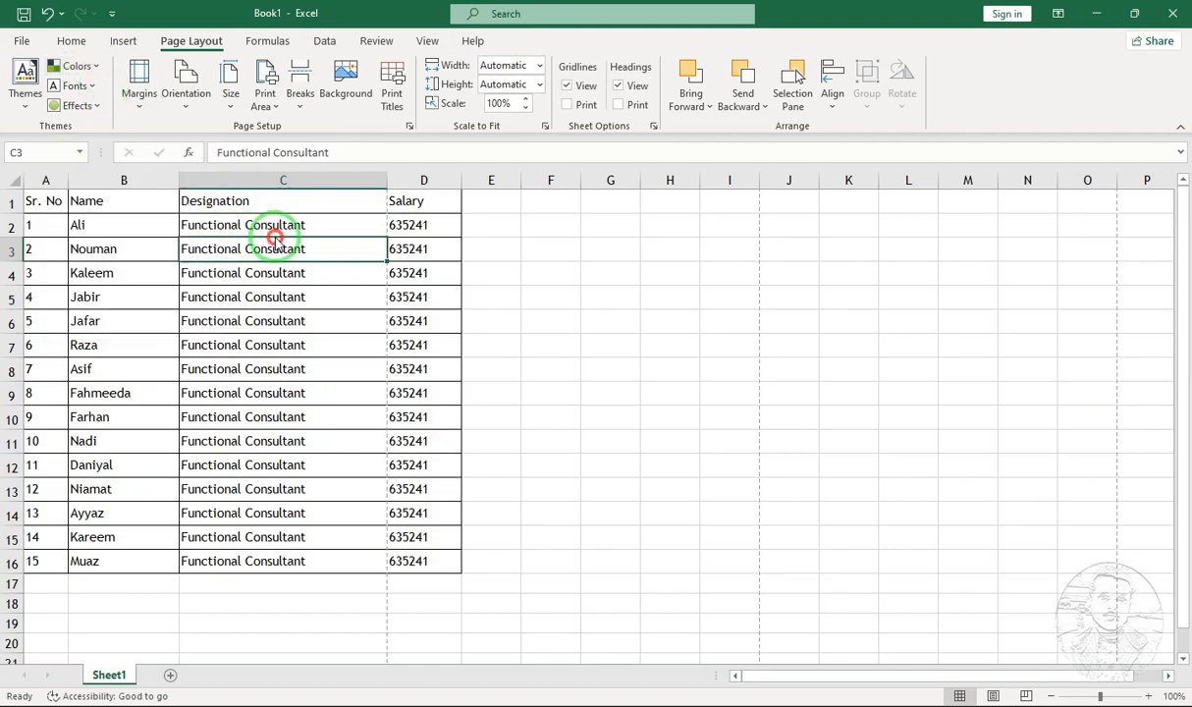
left_click_drag(51, 201, 418, 561)
left_click(78, 66)
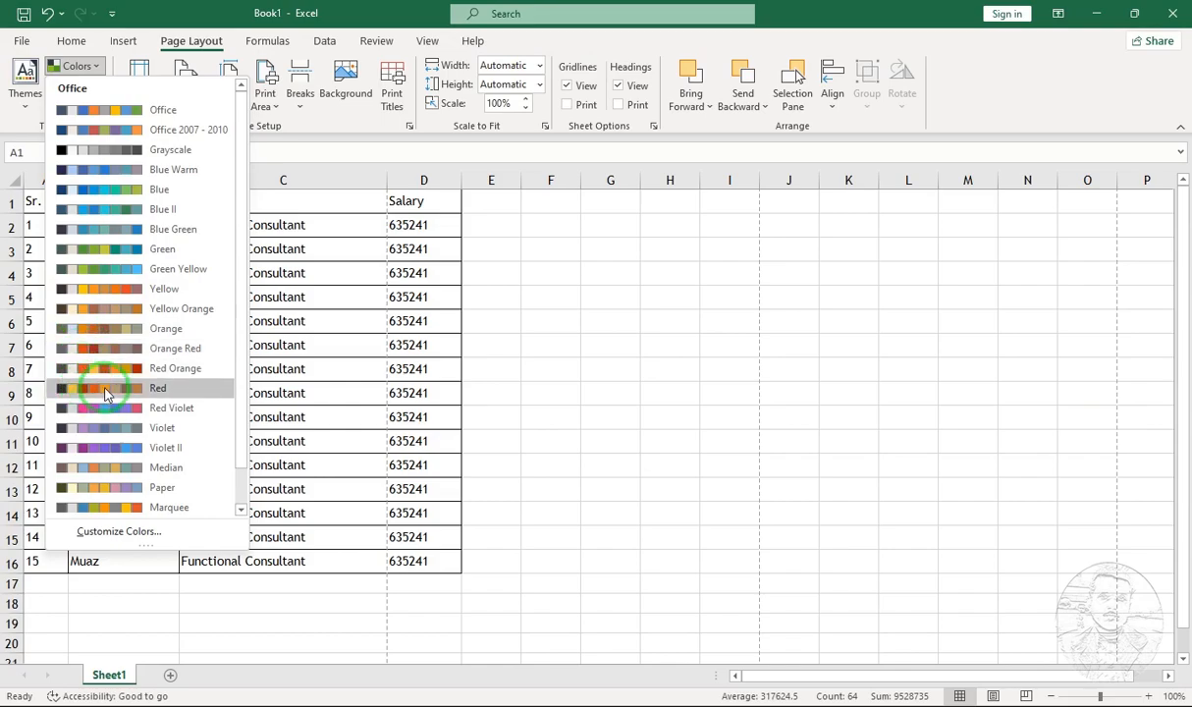
left_click(370, 401)
Fill the header row A1:D1 with the lightest tint of the first green accent theme color.
left_click_drag(32, 199, 402, 201)
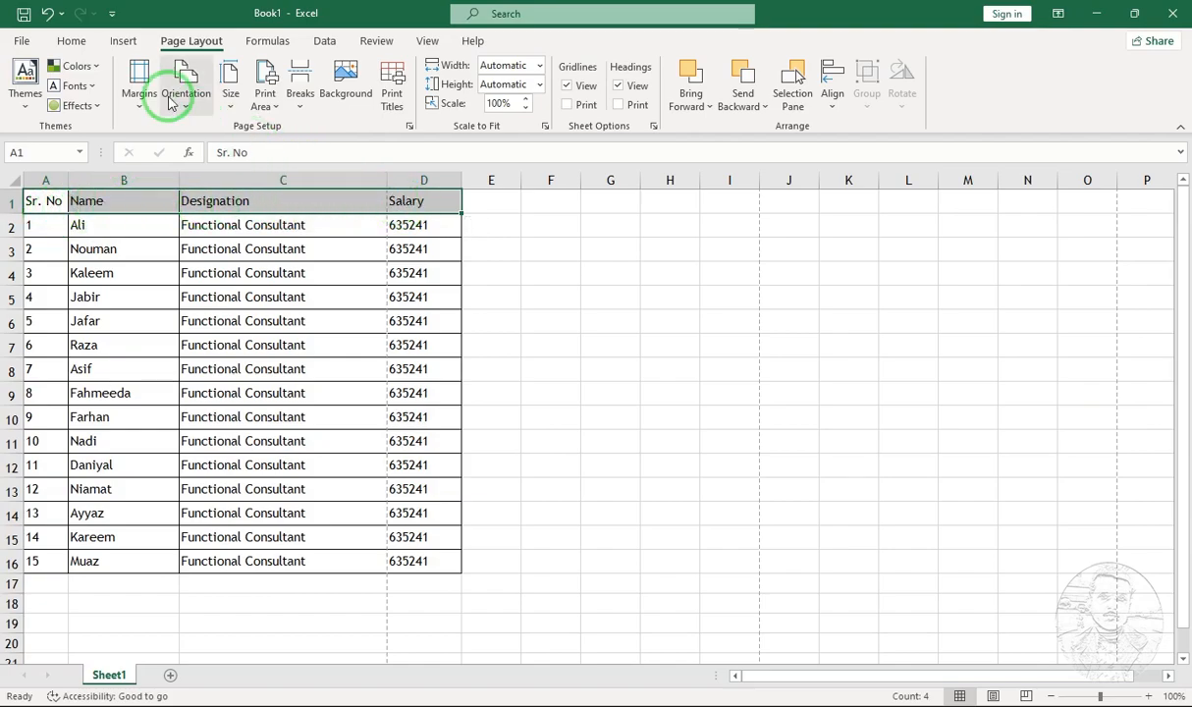
left_click(71, 43)
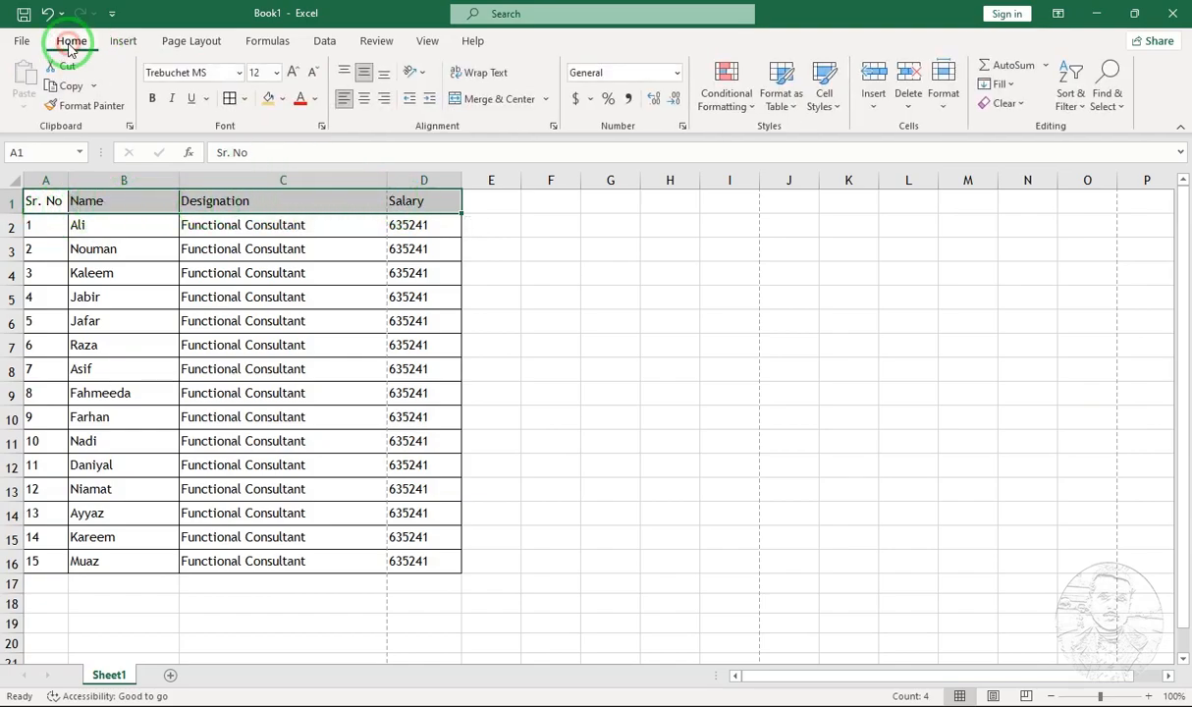
left_click(281, 99)
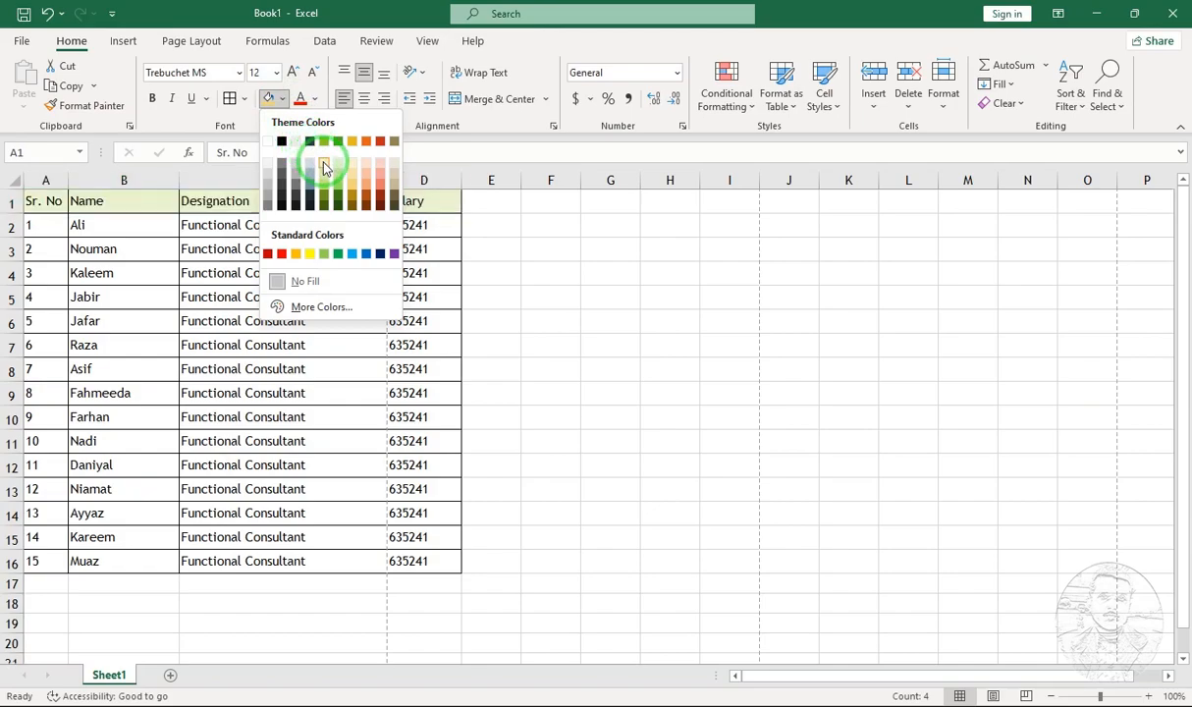
left_click(325, 168)
Select the whole table and change the theme colors to the Red set.
left_click_drag(42, 190, 412, 567)
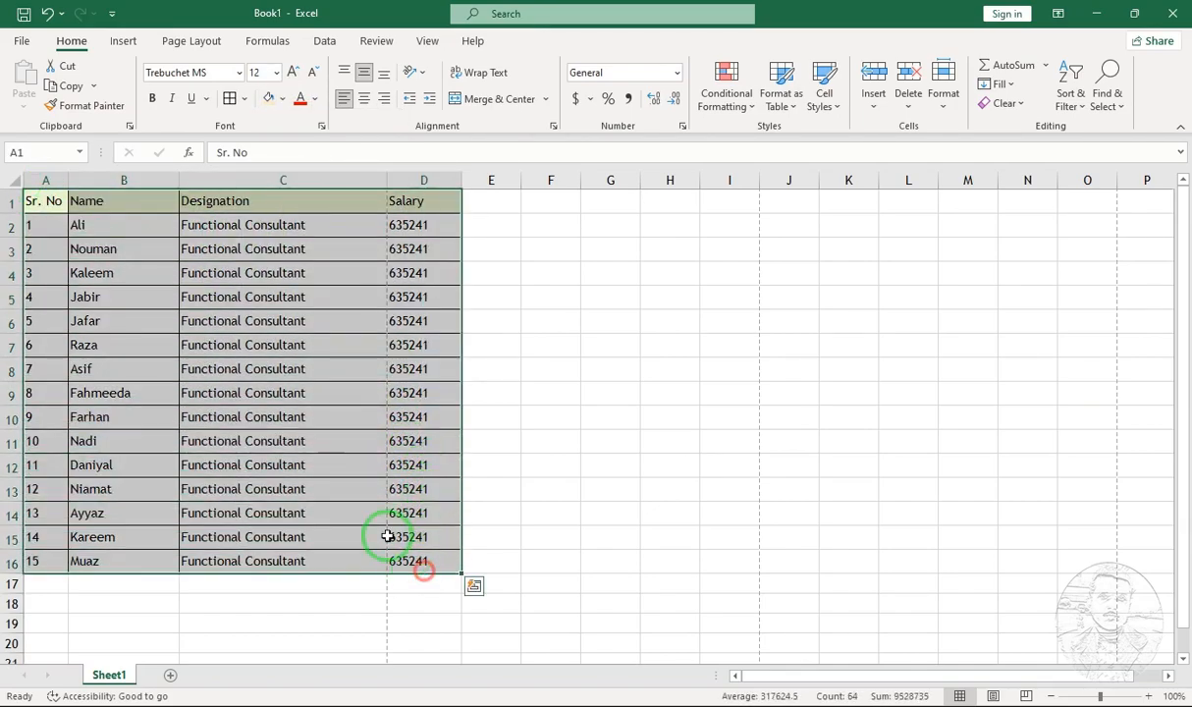
left_click(190, 40)
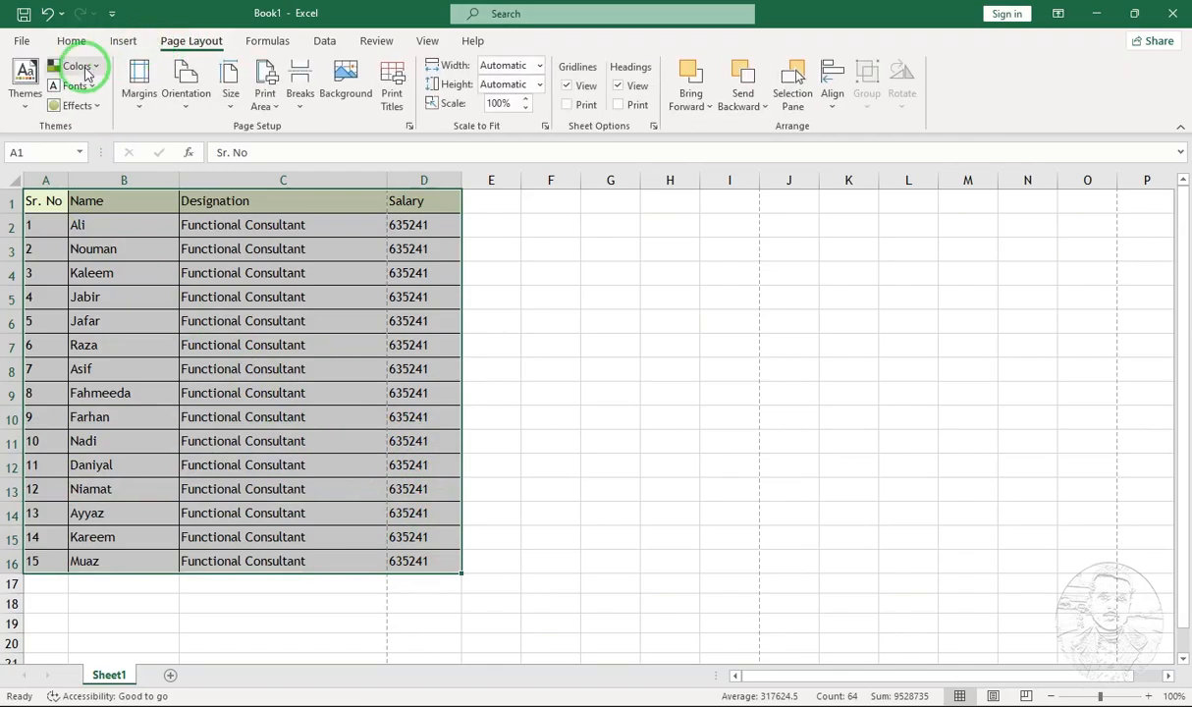
left_click(83, 67)
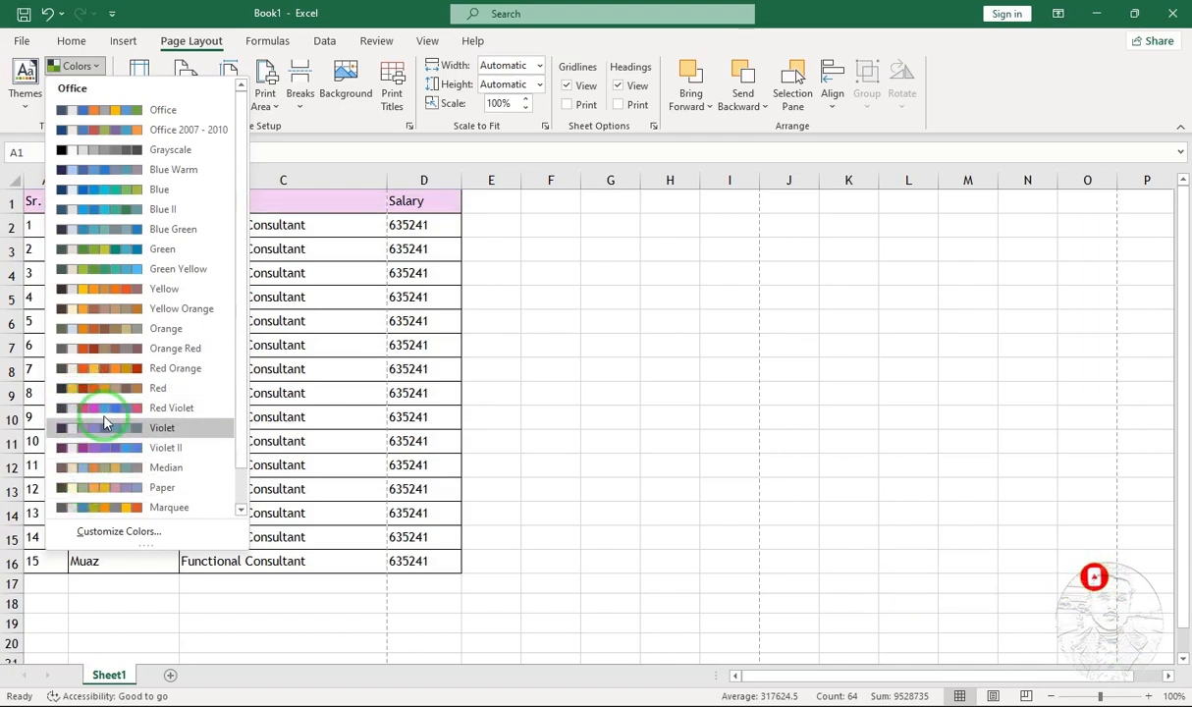
left_click(103, 386)
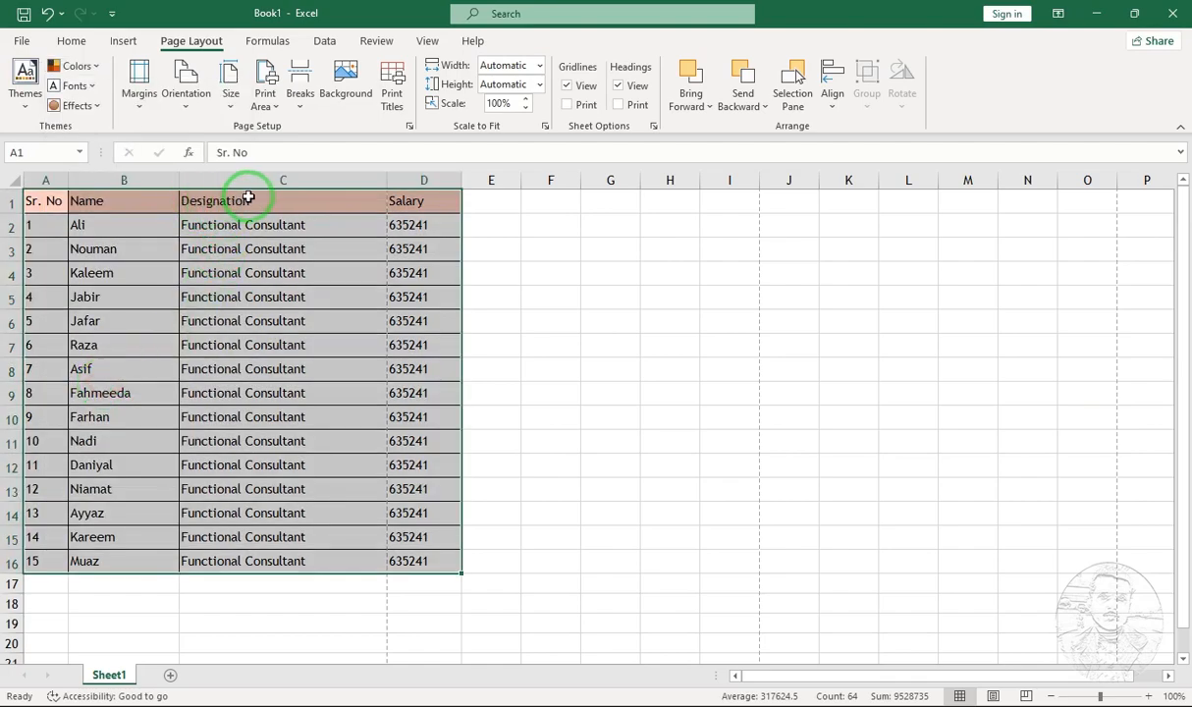
Preview the Red color set's fill colors on the table without applying any.
left_click(70, 40)
left_click(282, 99)
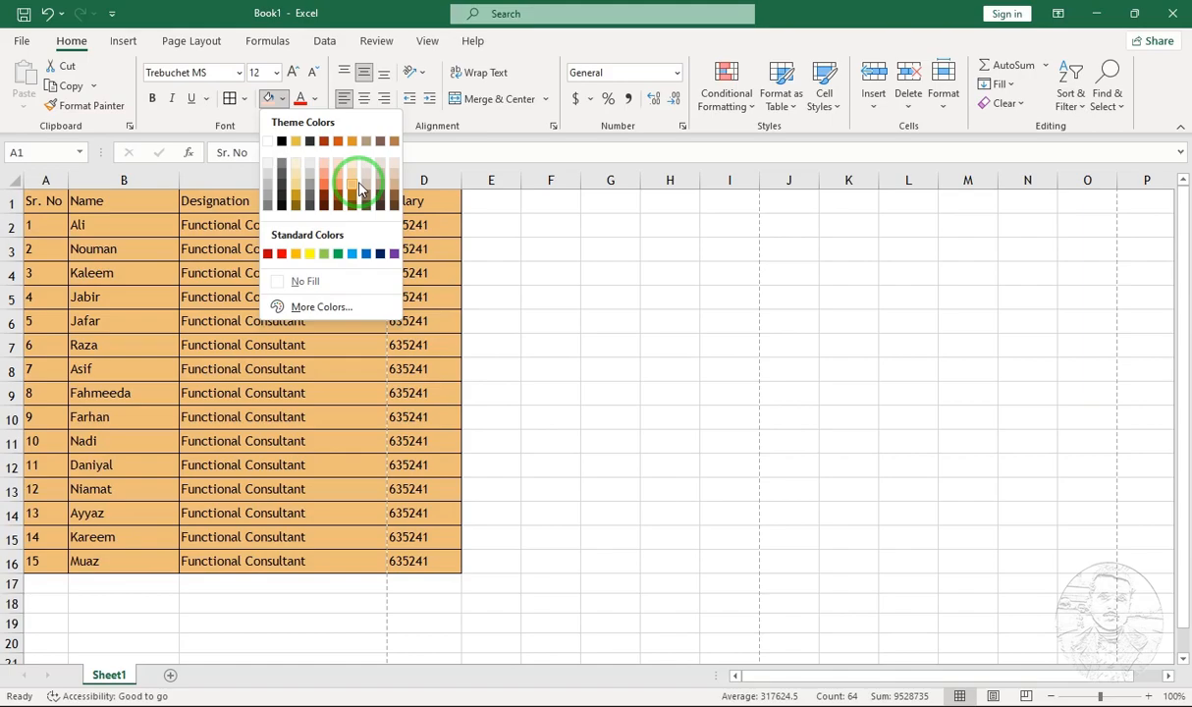
left_click(101, 248)
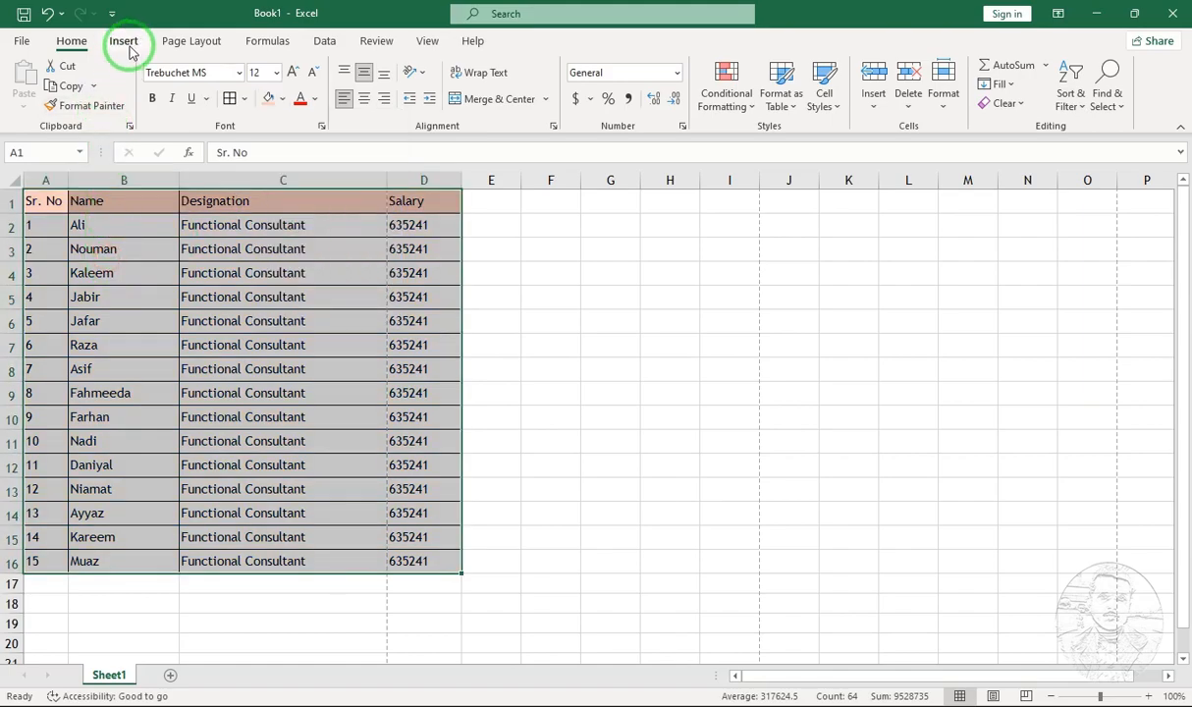
Set the theme fonts to Arial and view the available theme effects.
left_click(172, 45)
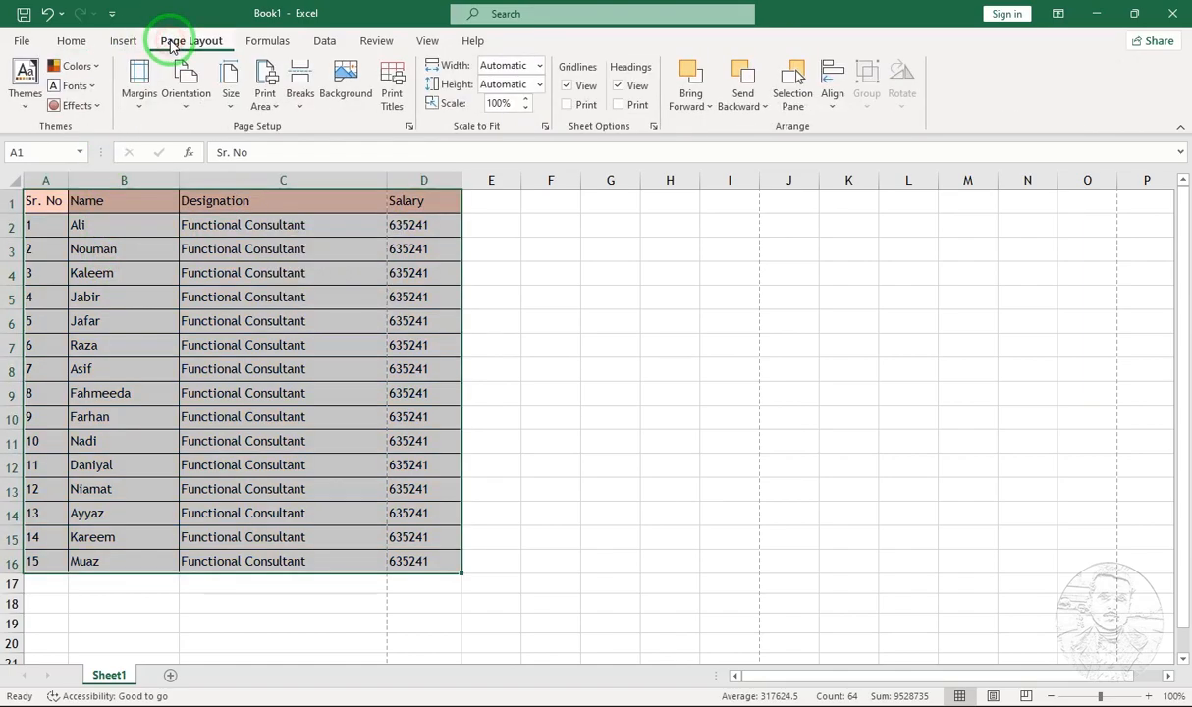
left_click(79, 86)
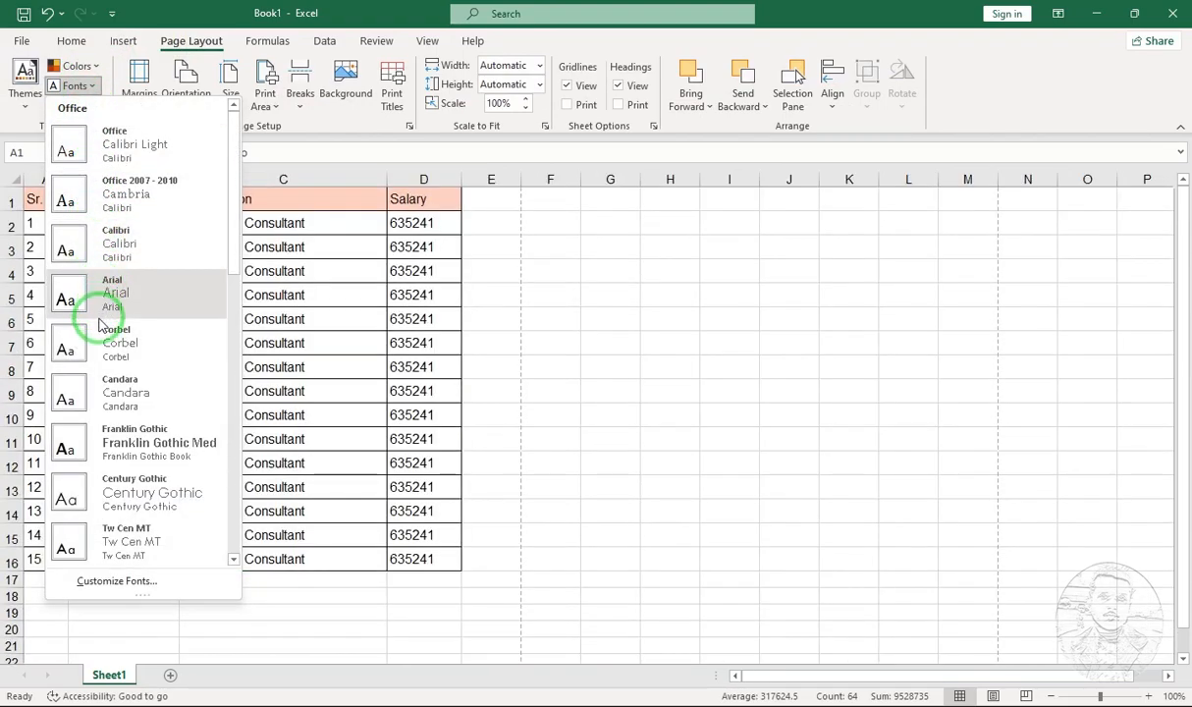
left_click(400, 339)
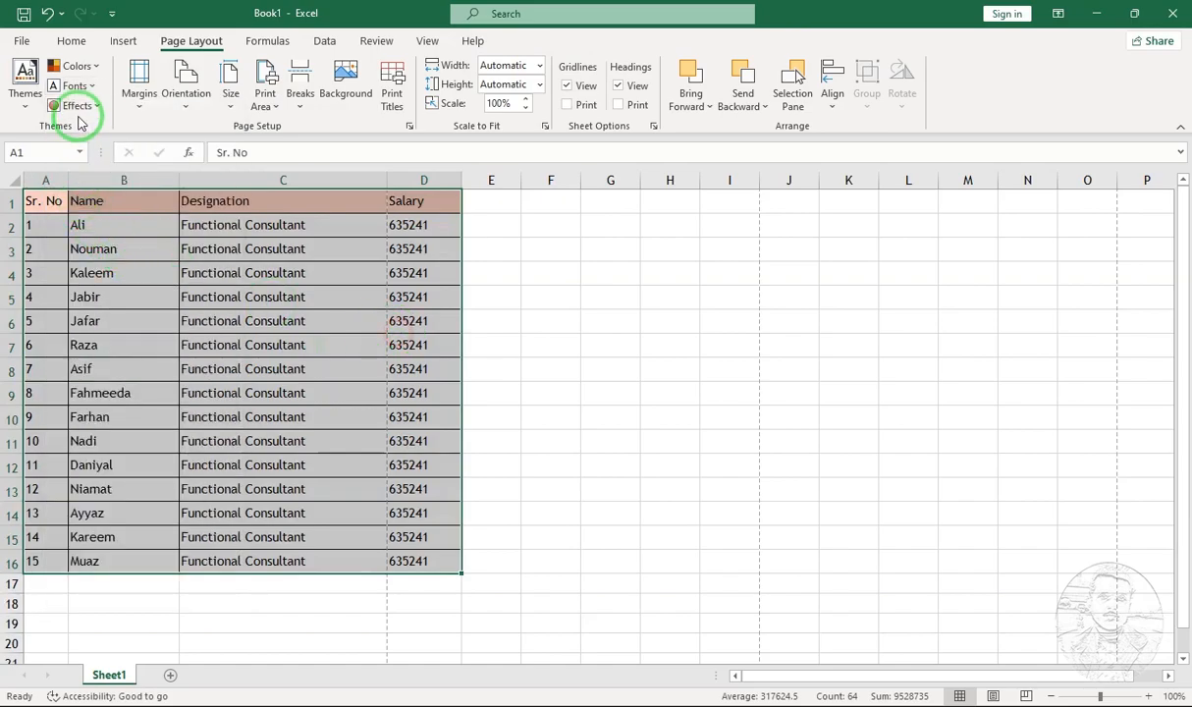
left_click(93, 87)
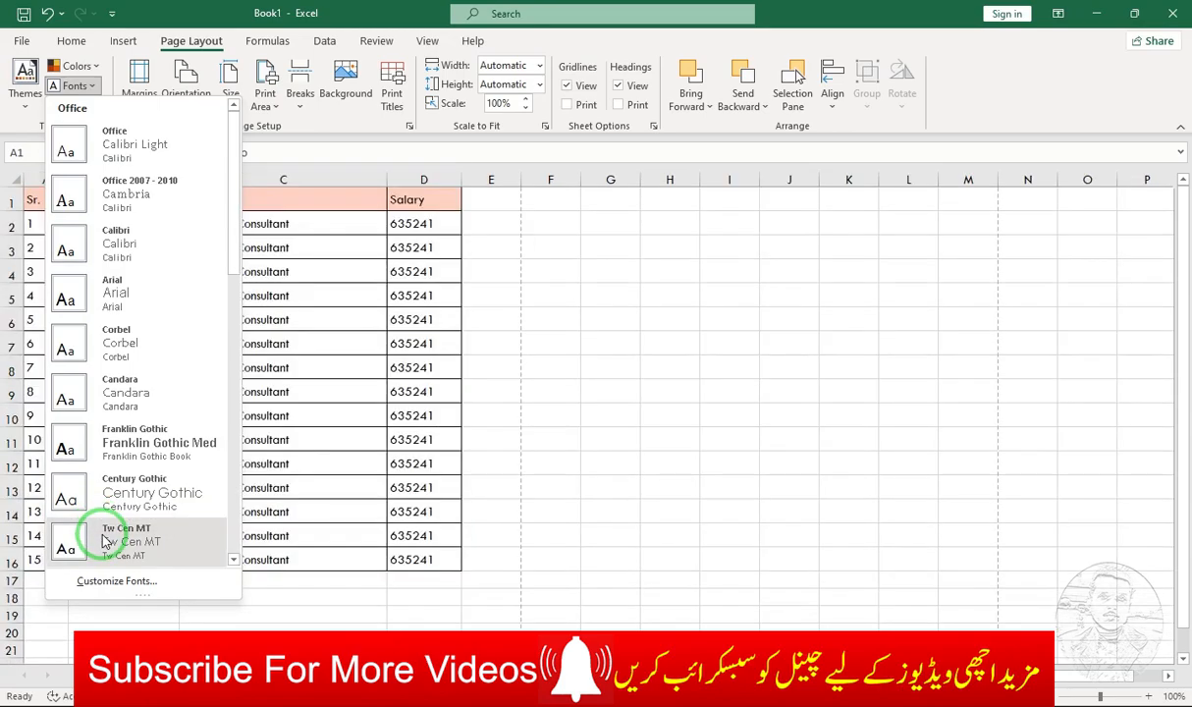
left_click(108, 289)
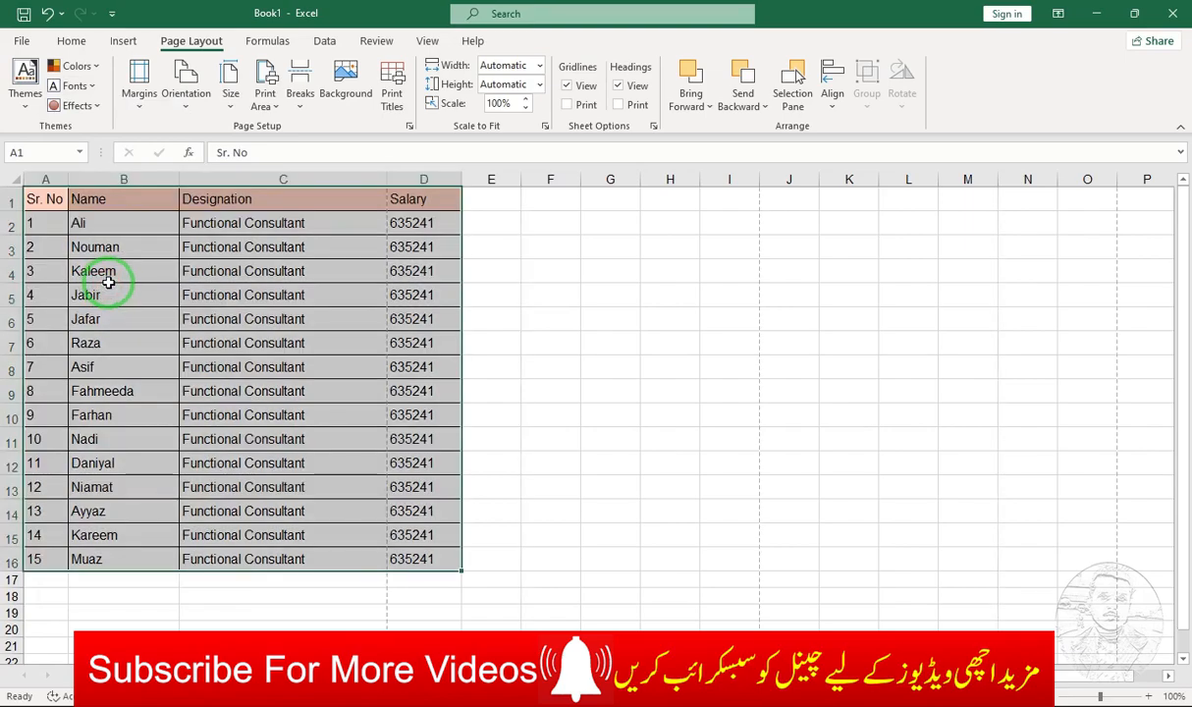
left_click(96, 108)
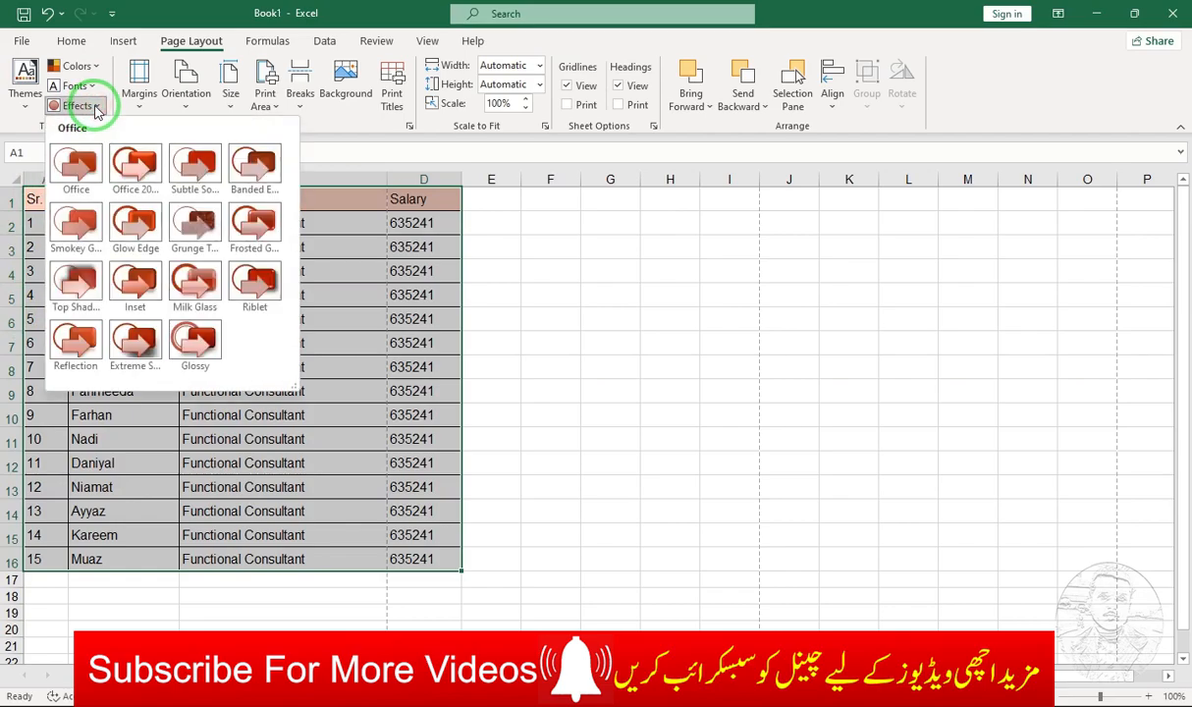
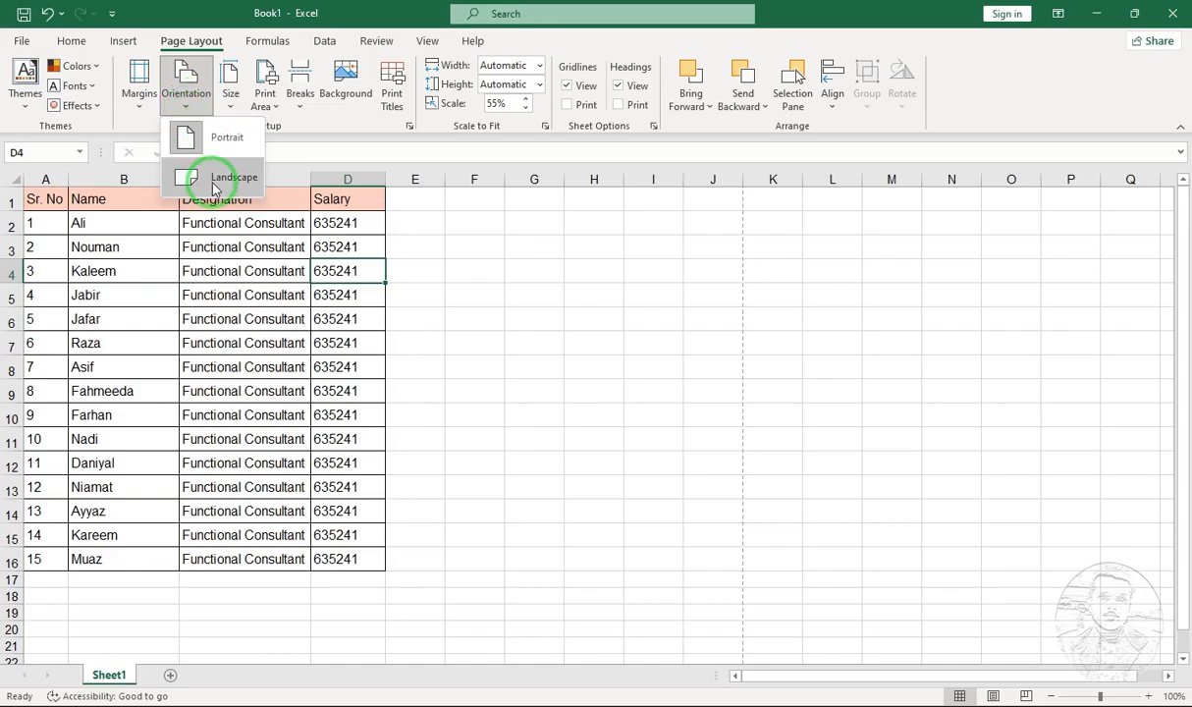
Set the page orientation to Landscape and check the sheet in the print preview.
left_click(217, 185)
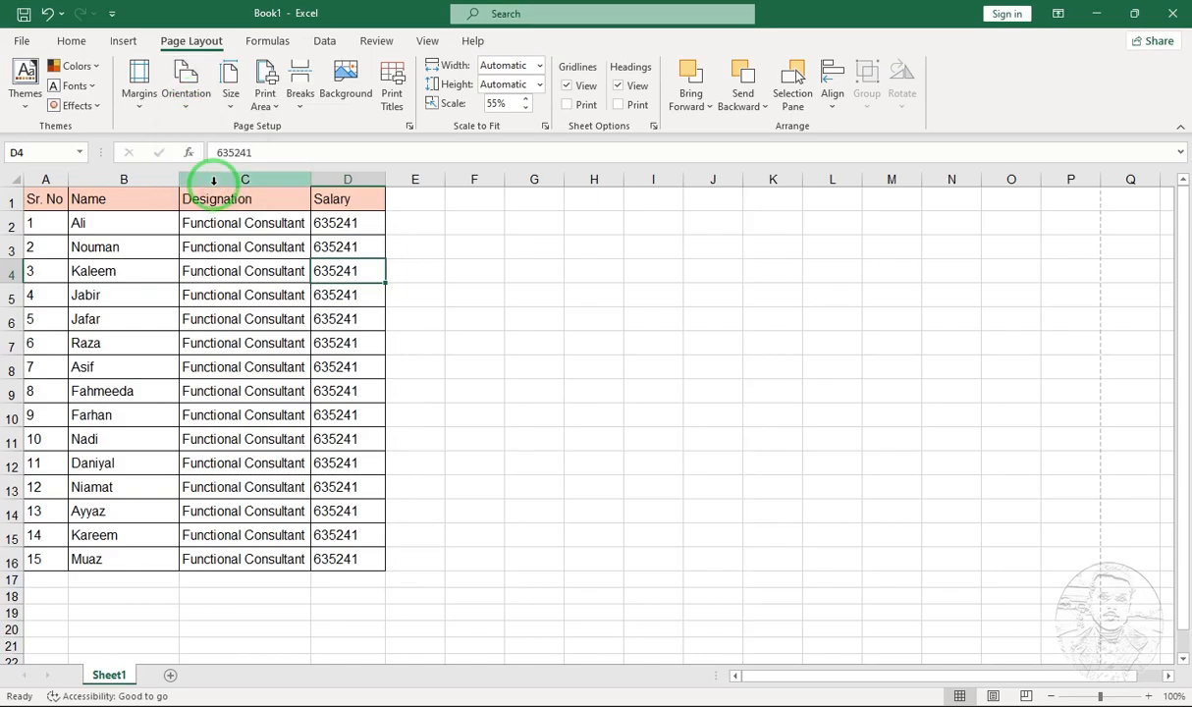
left_click(293, 294)
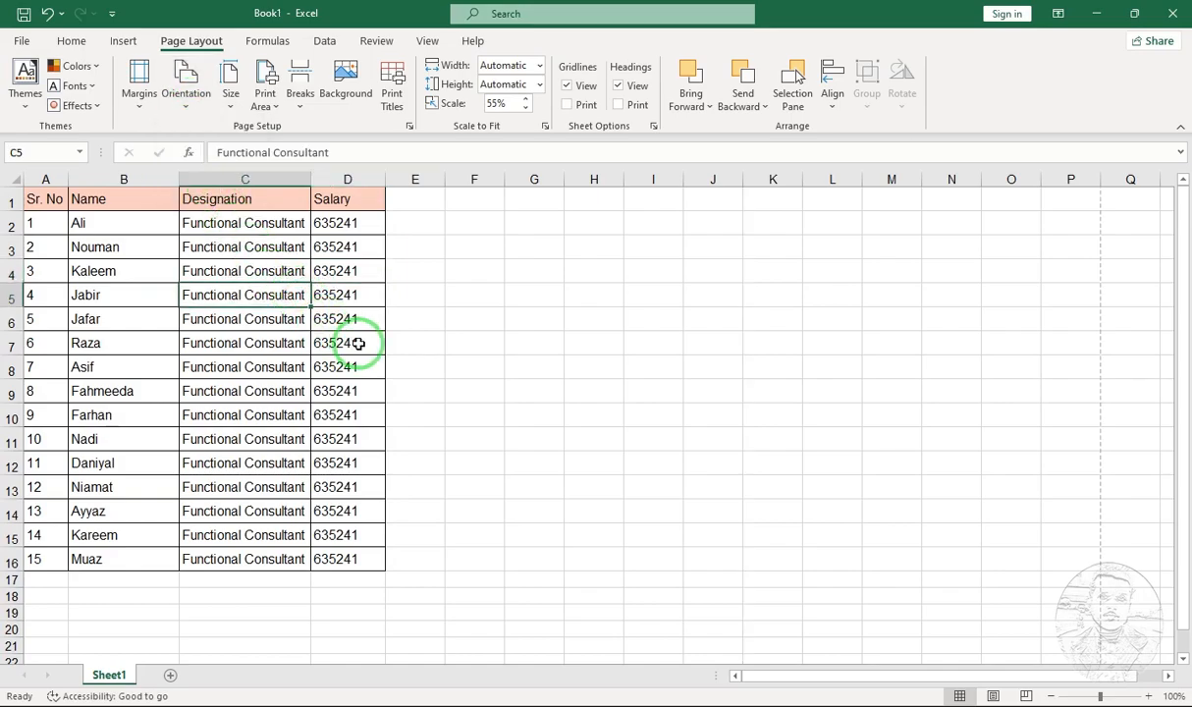
key("ctrl+p")
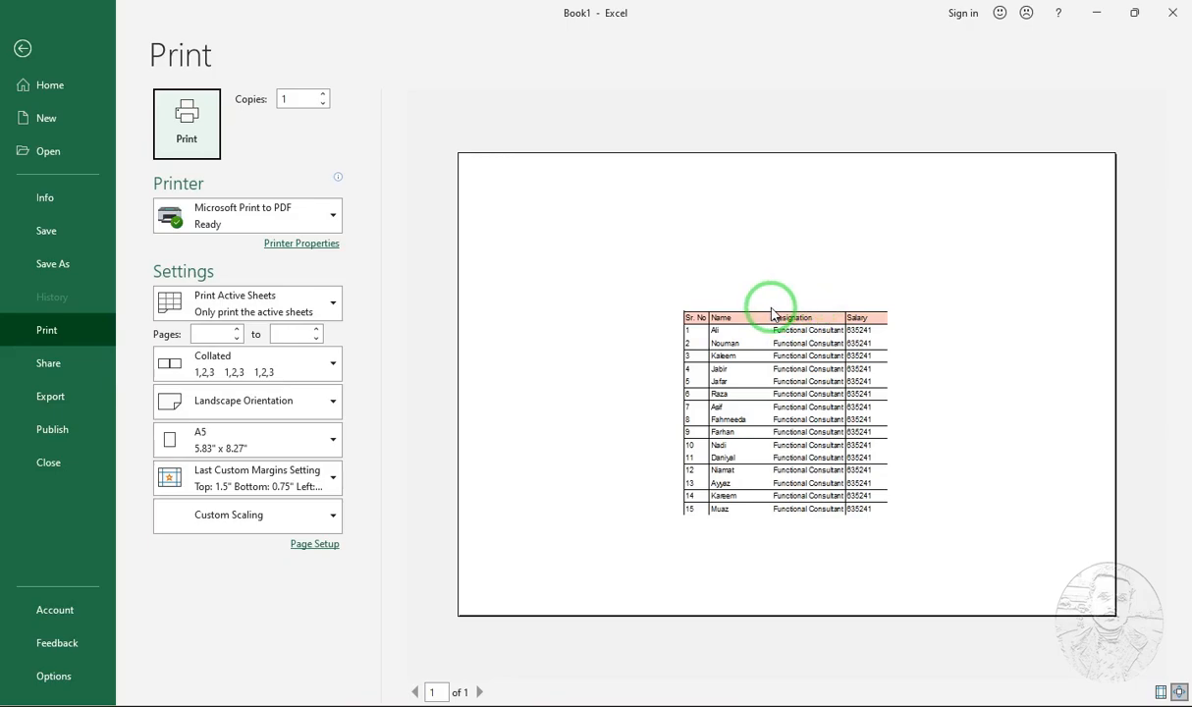
key("Escape")
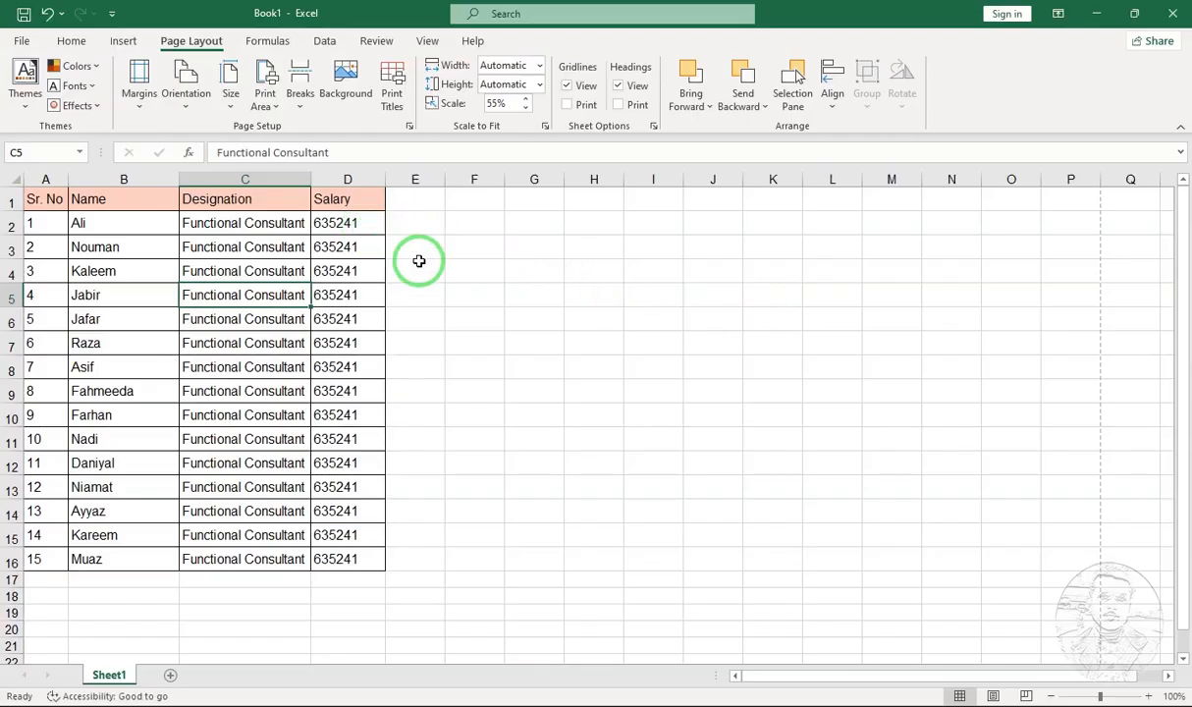
Set the sheet's paper size to A4.
left_click(228, 104)
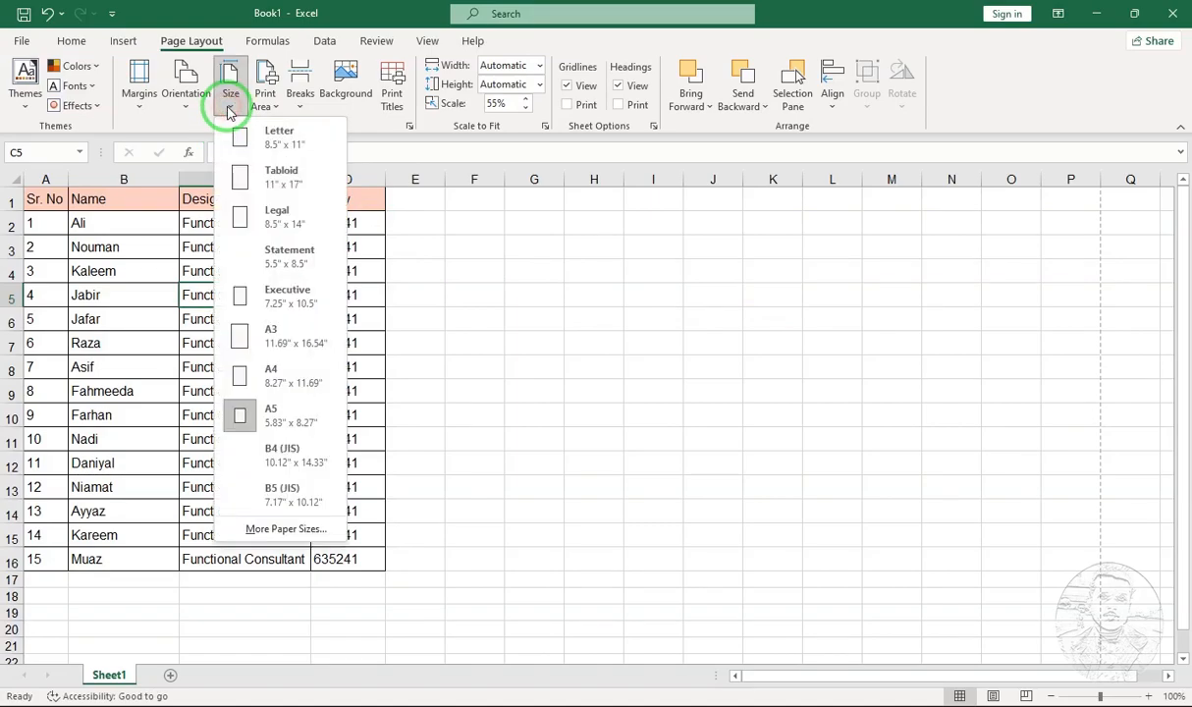
left_click(259, 381)
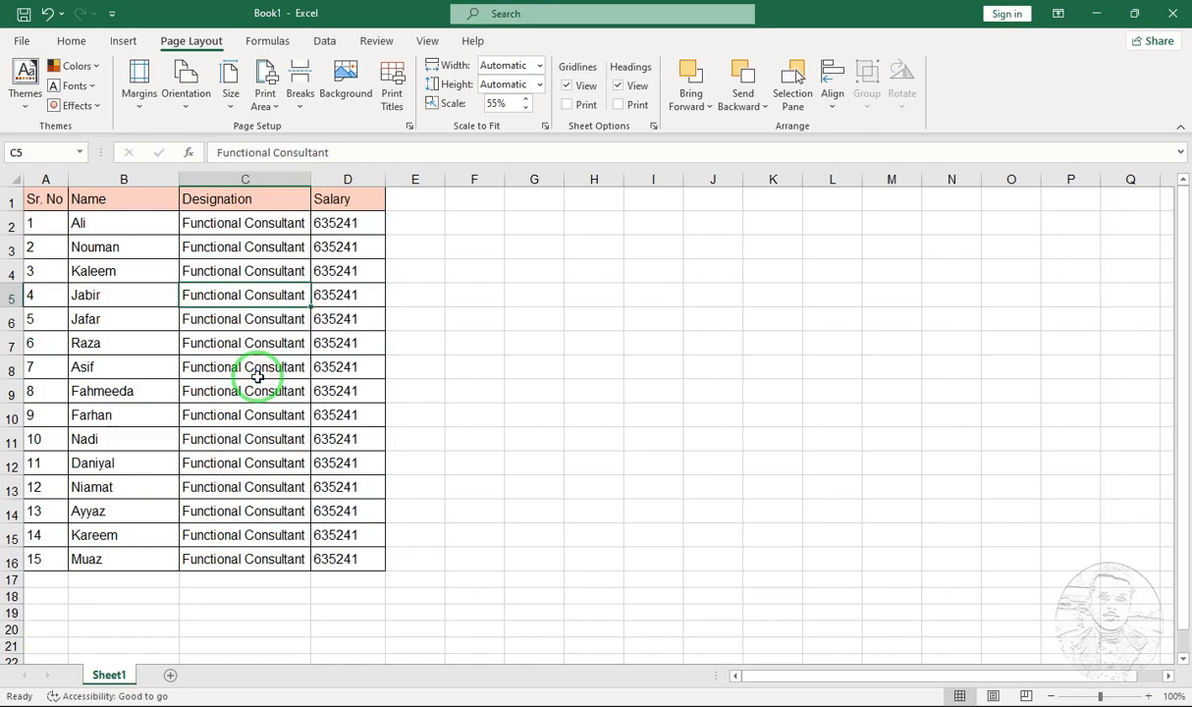
Set the header and first five employee rows, A1:D6, as the print area and check it in the print preview.
left_click(268, 106)
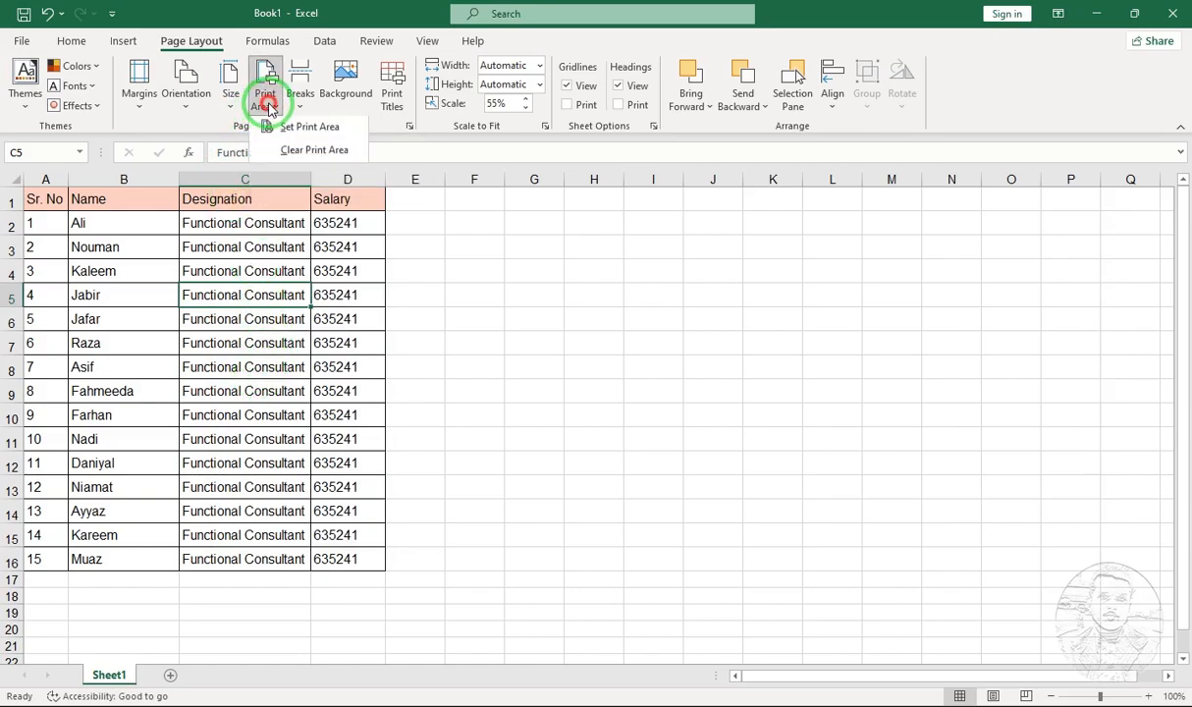
left_click(235, 306)
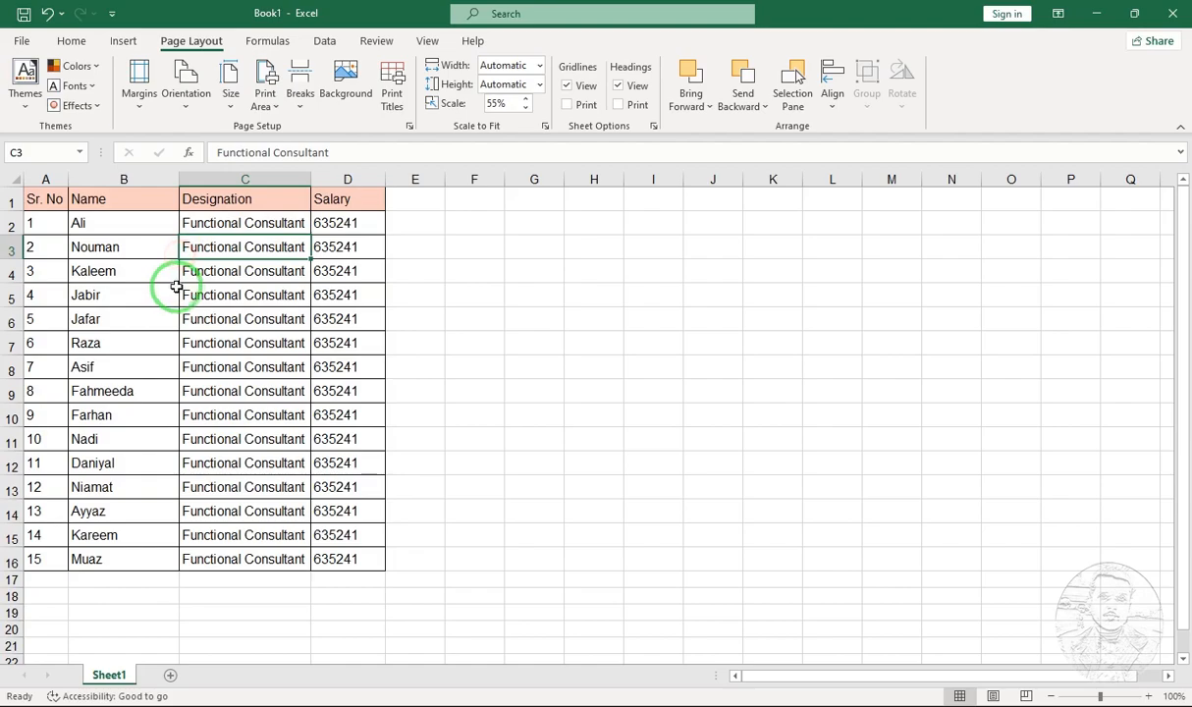
left_click(155, 312)
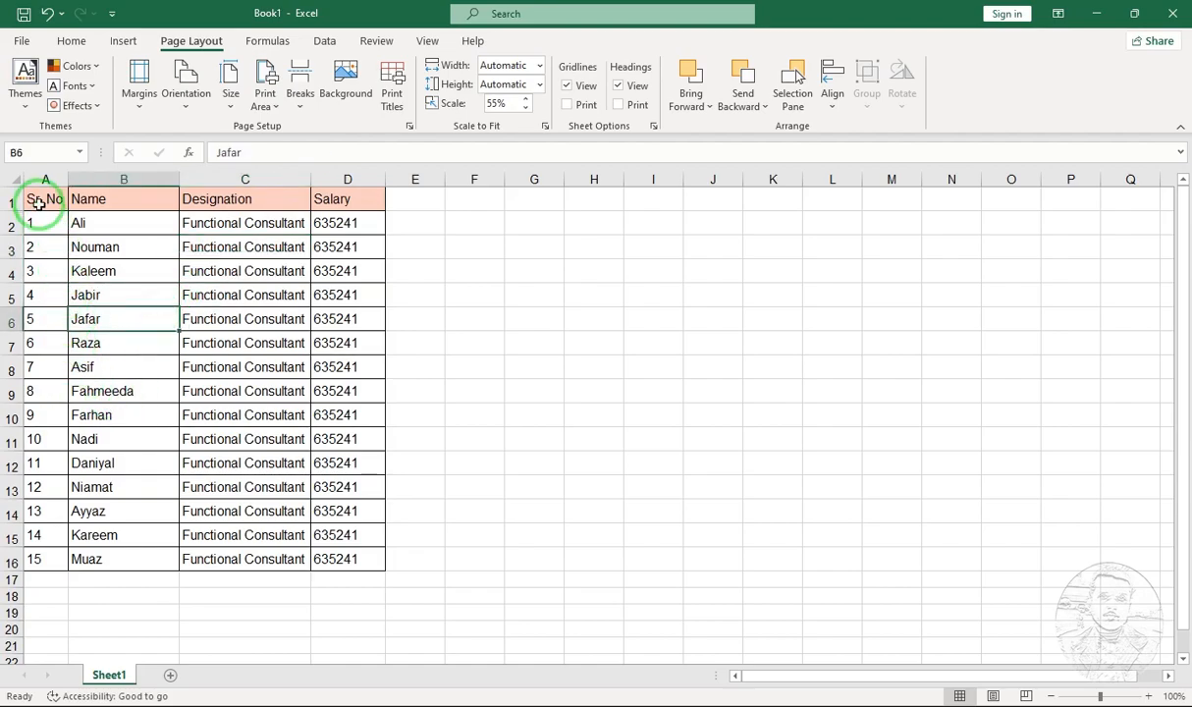
left_click_drag(37, 200, 360, 324)
left_click(280, 115)
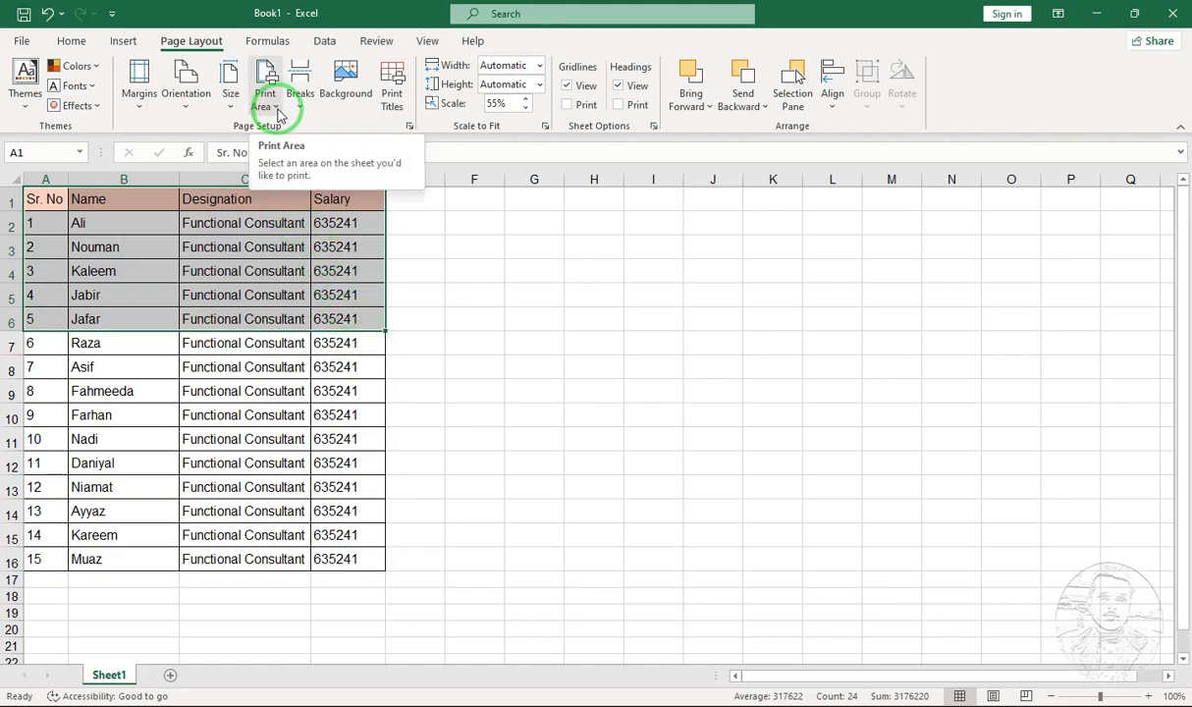
left_click(280, 115)
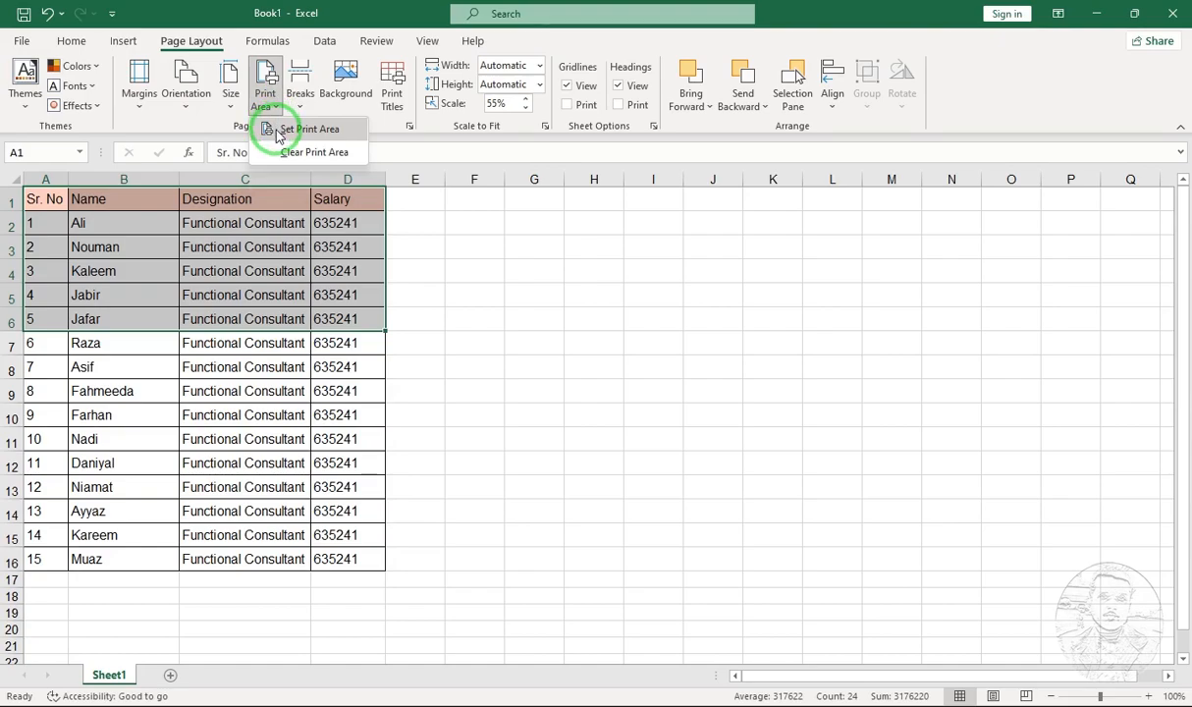
left_click(278, 131)
left_click(265, 239)
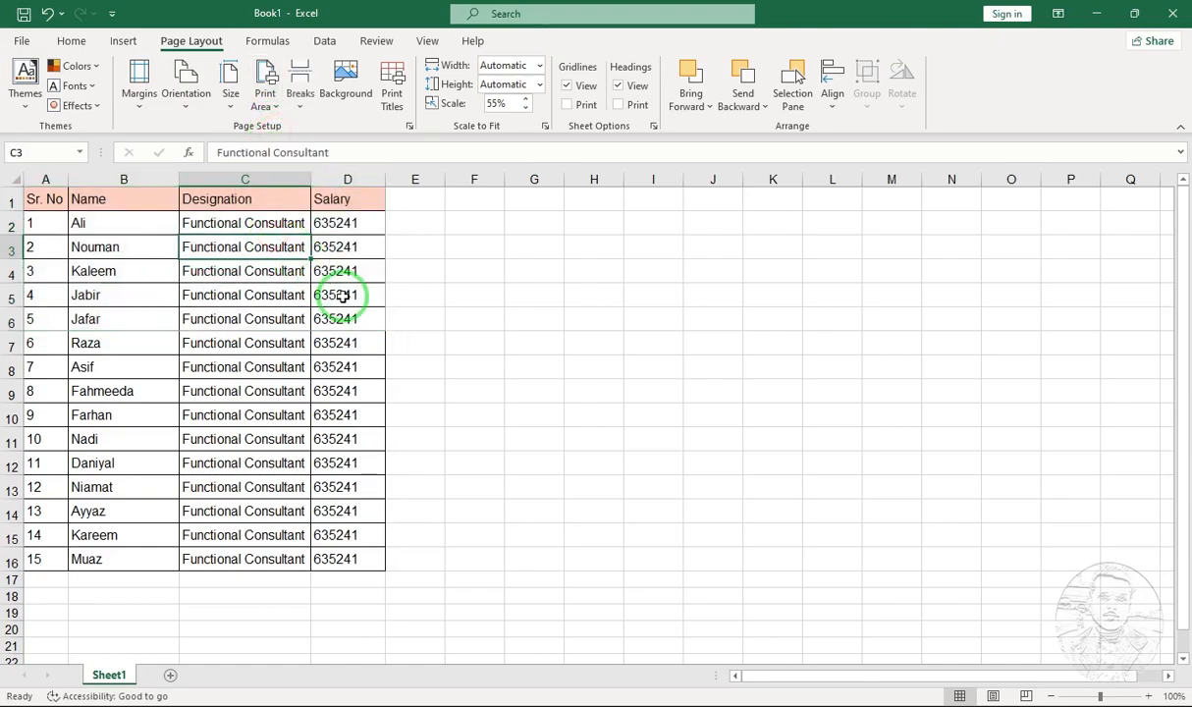
key("ctrl+p")
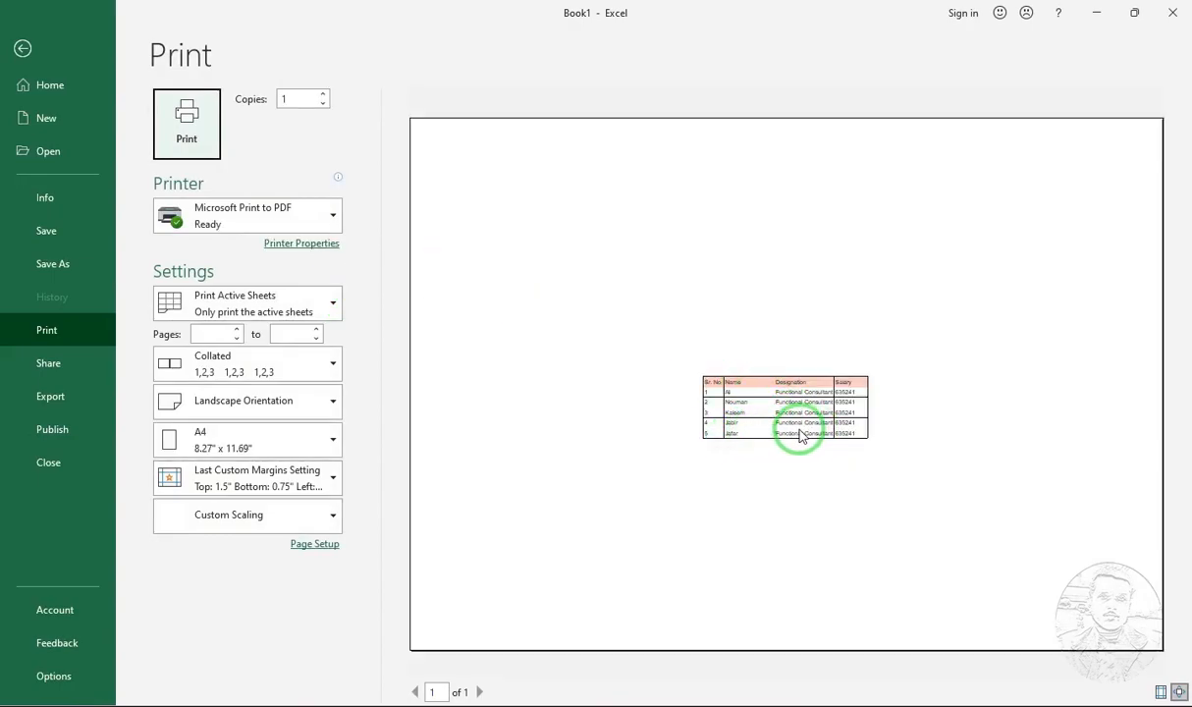
key("Escape")
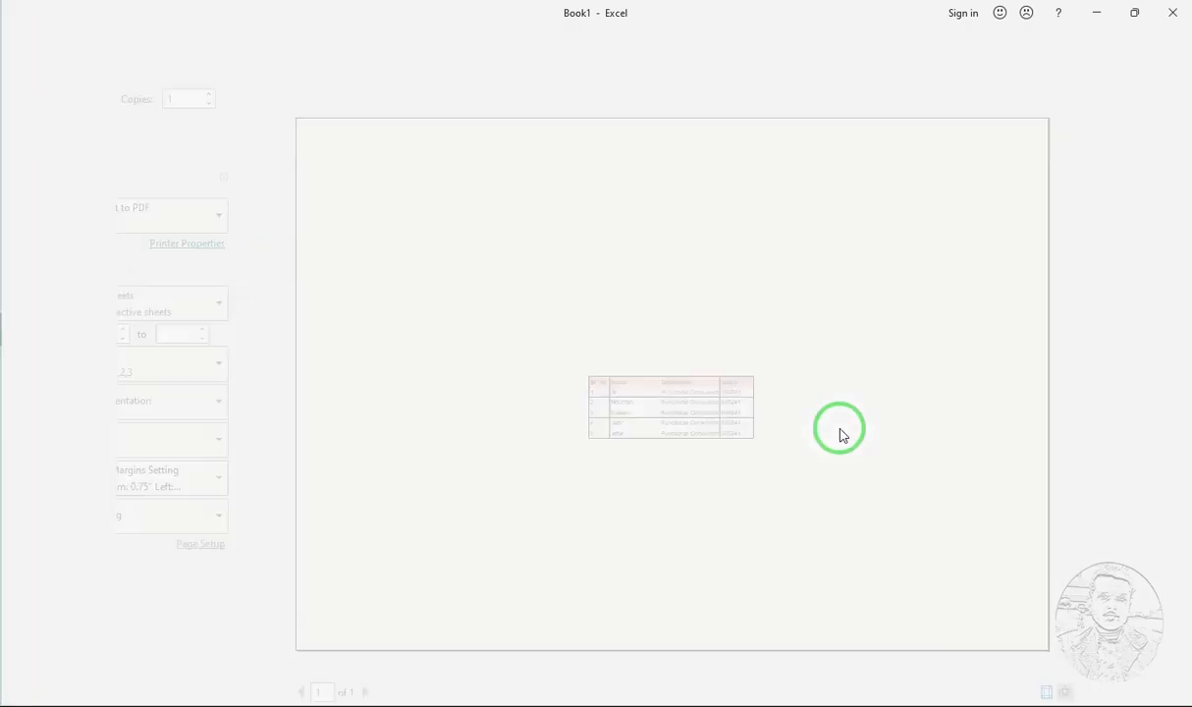
Select A1:D8 and clear the sheet's print area.
left_click(349, 275)
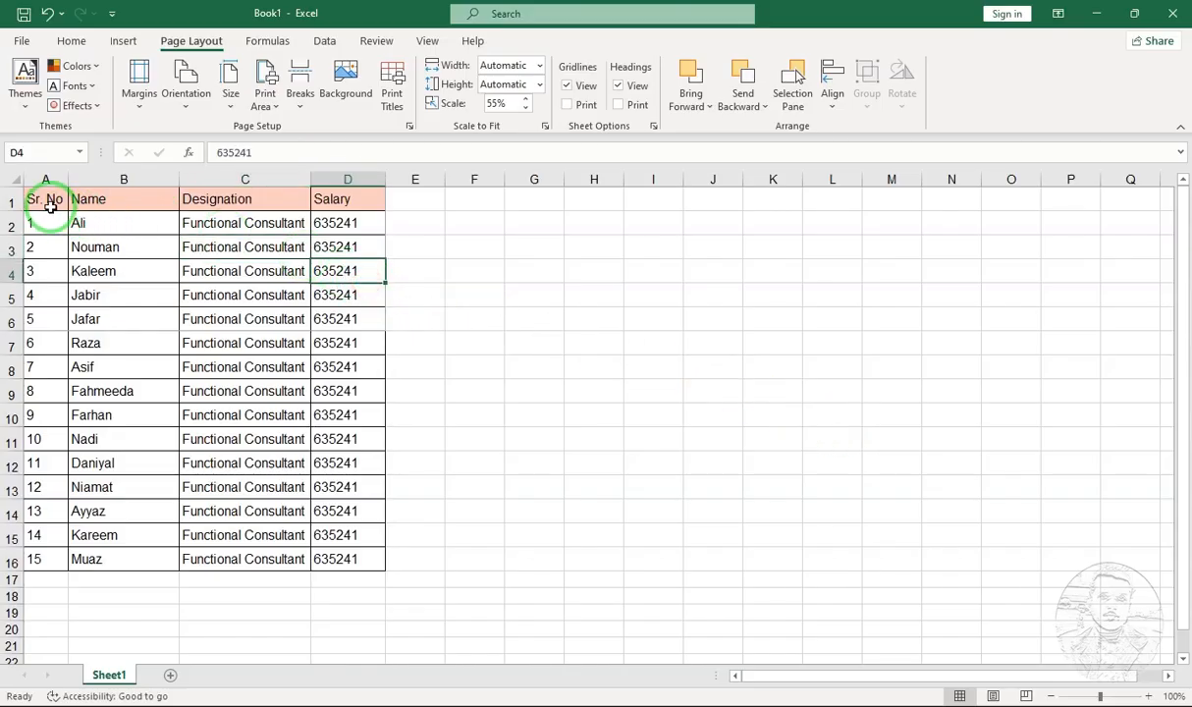
left_click_drag(48, 200, 349, 363)
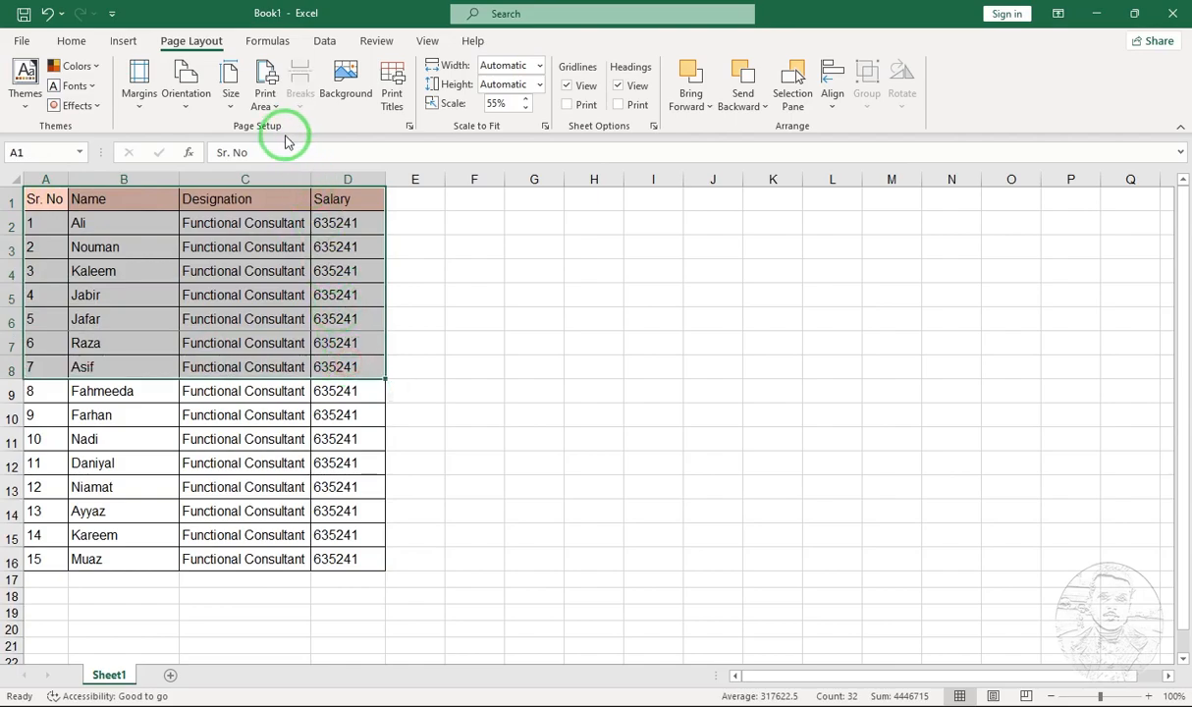
left_click(267, 98)
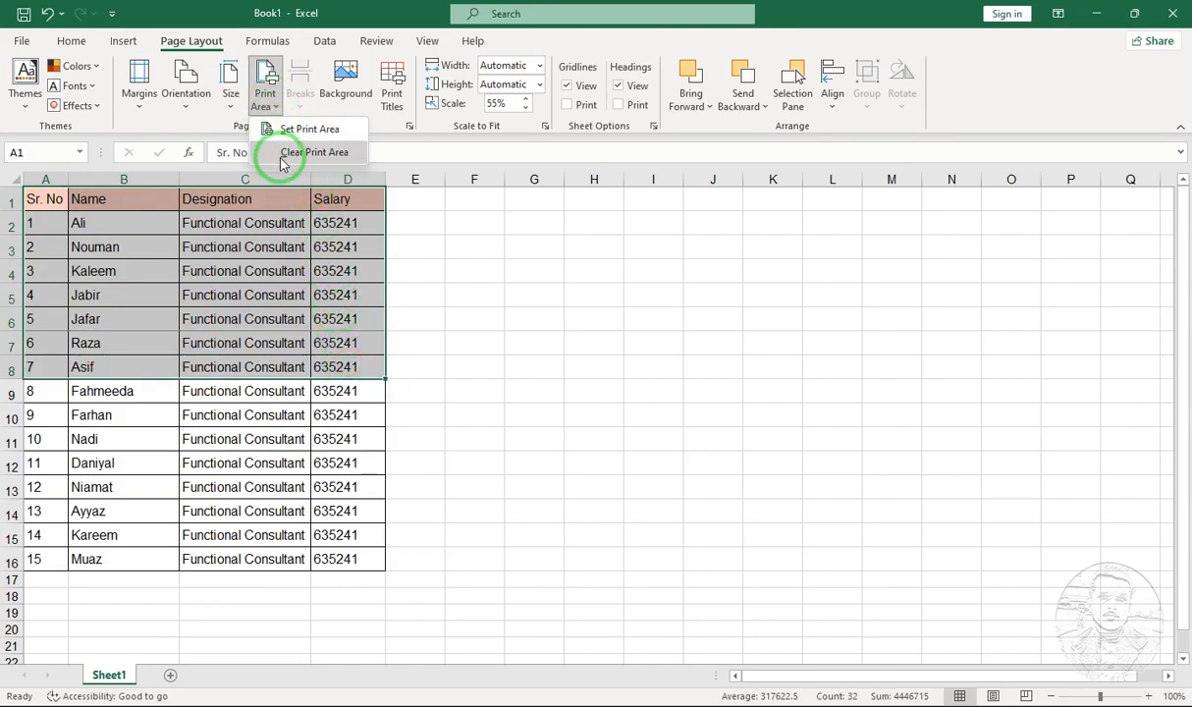
left_click(284, 157)
left_click(284, 247)
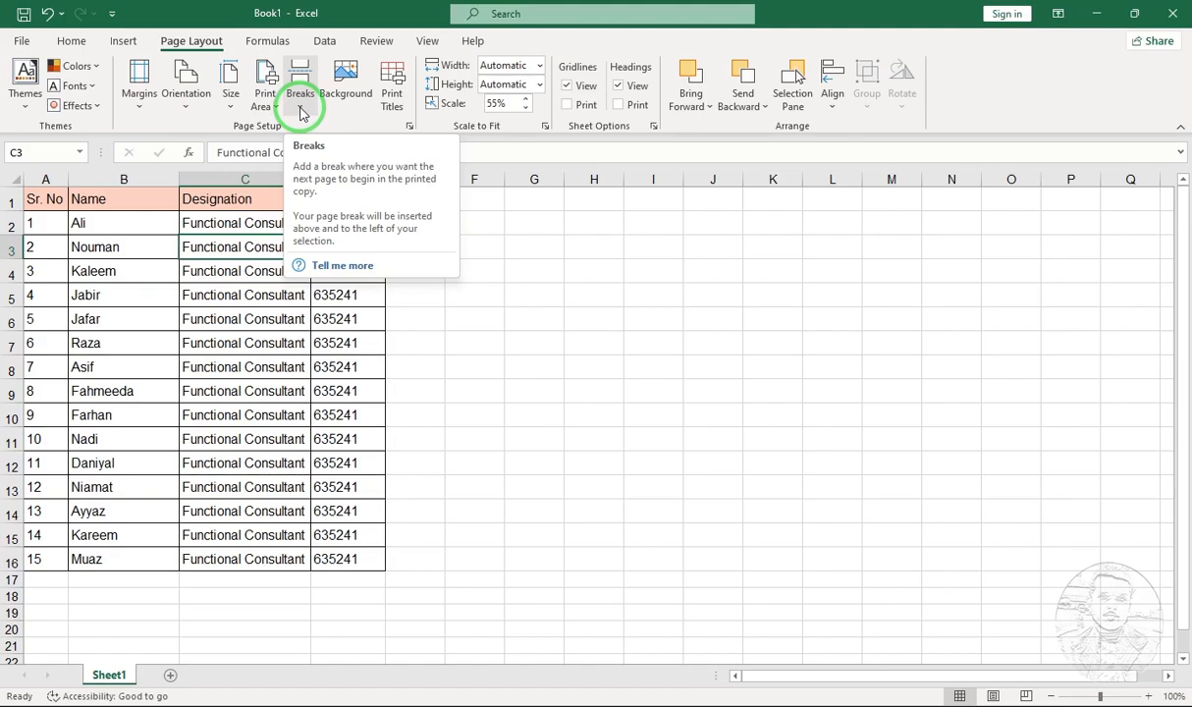
Select the row 8 entries, A8:D8, and view the page break options without applying any.
left_click(252, 366)
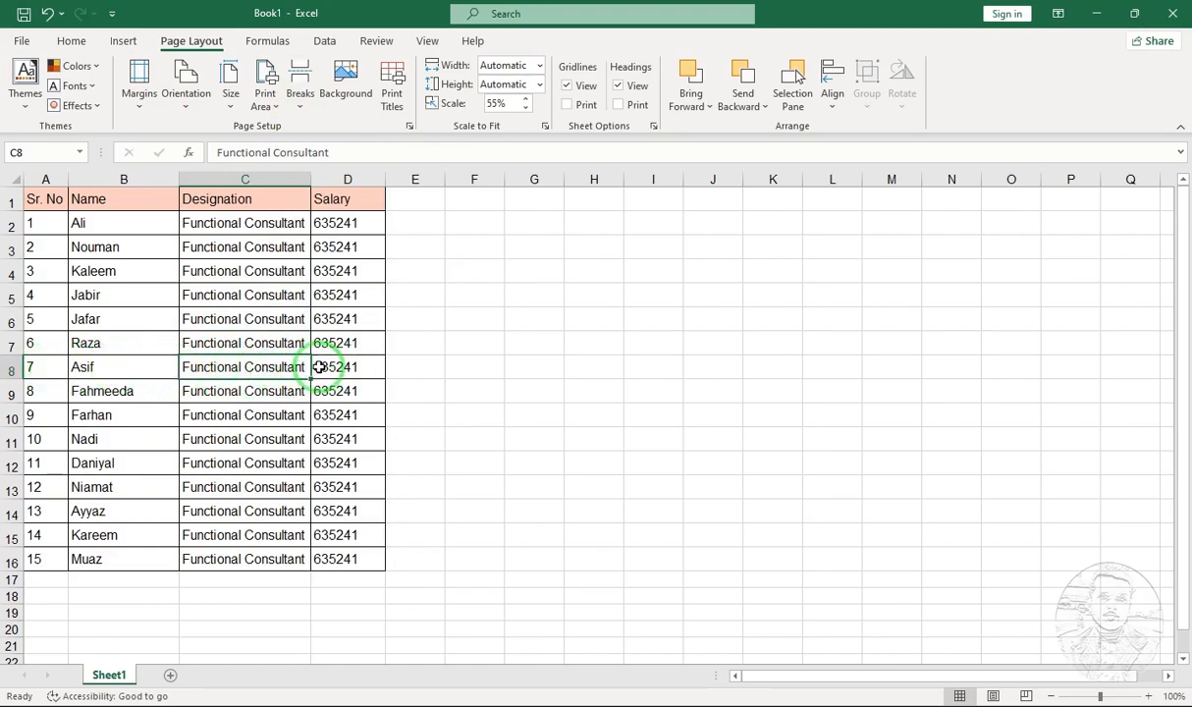
left_click_drag(37, 366, 356, 366)
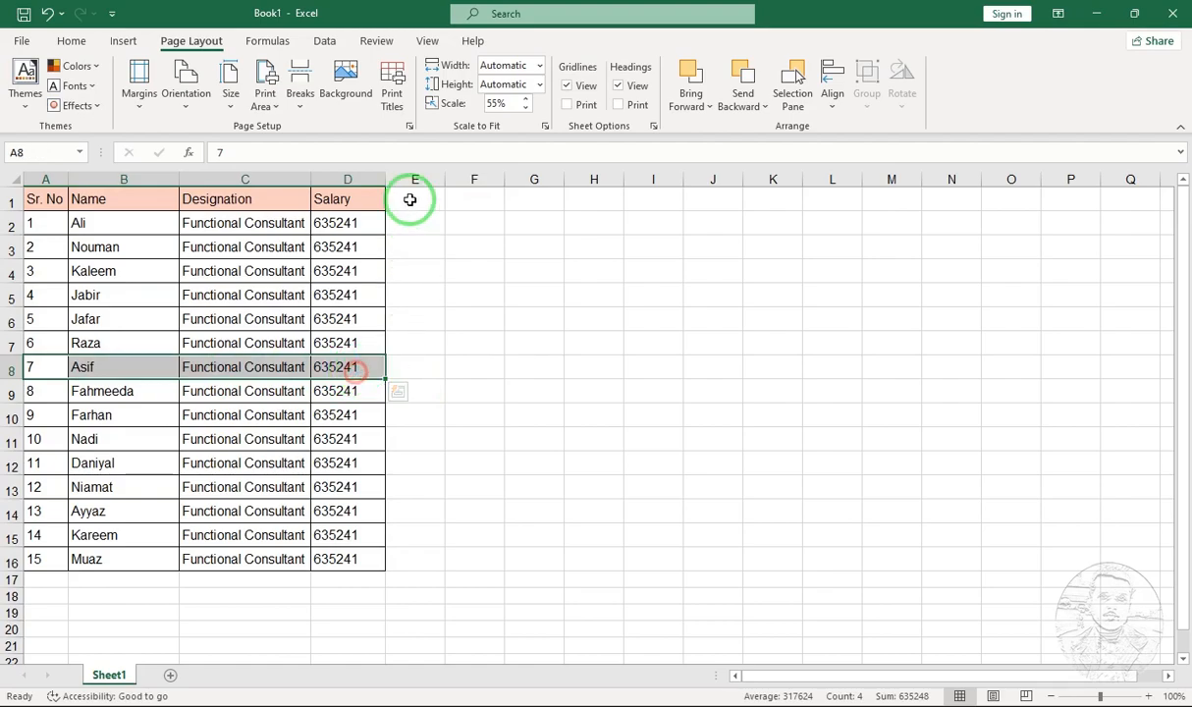
left_click(296, 98)
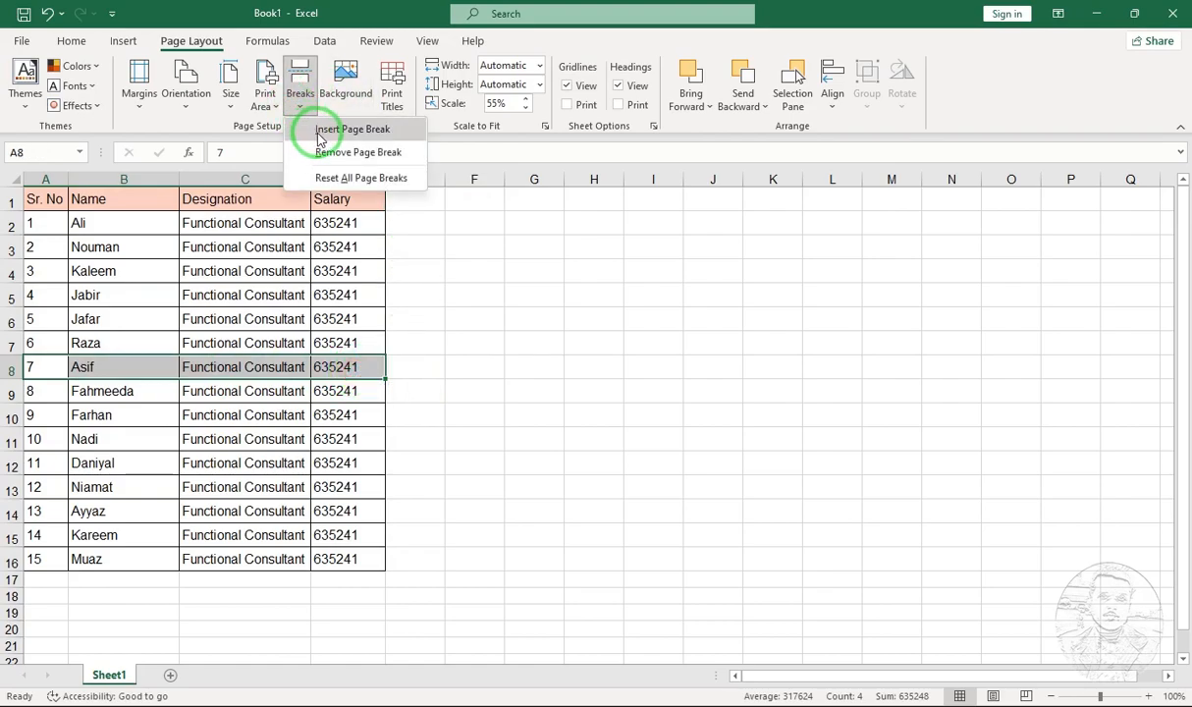
left_click(351, 200)
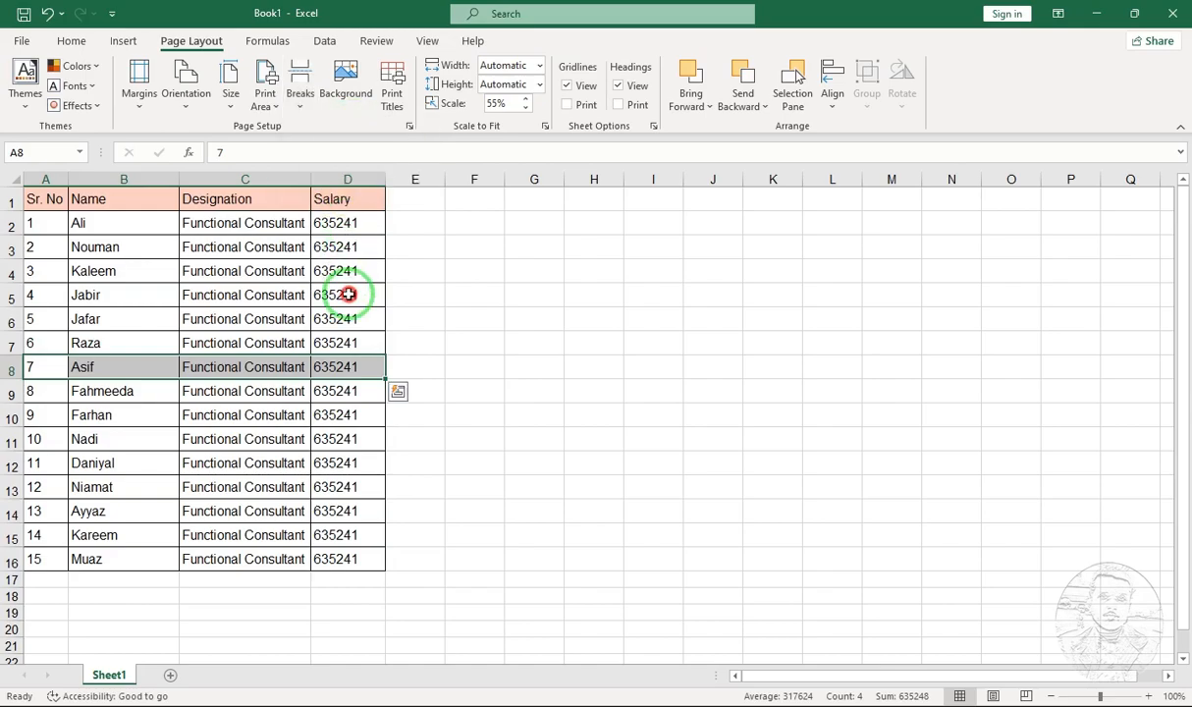
View the picture sources offered for a sheet background without inserting one.
left_click(334, 98)
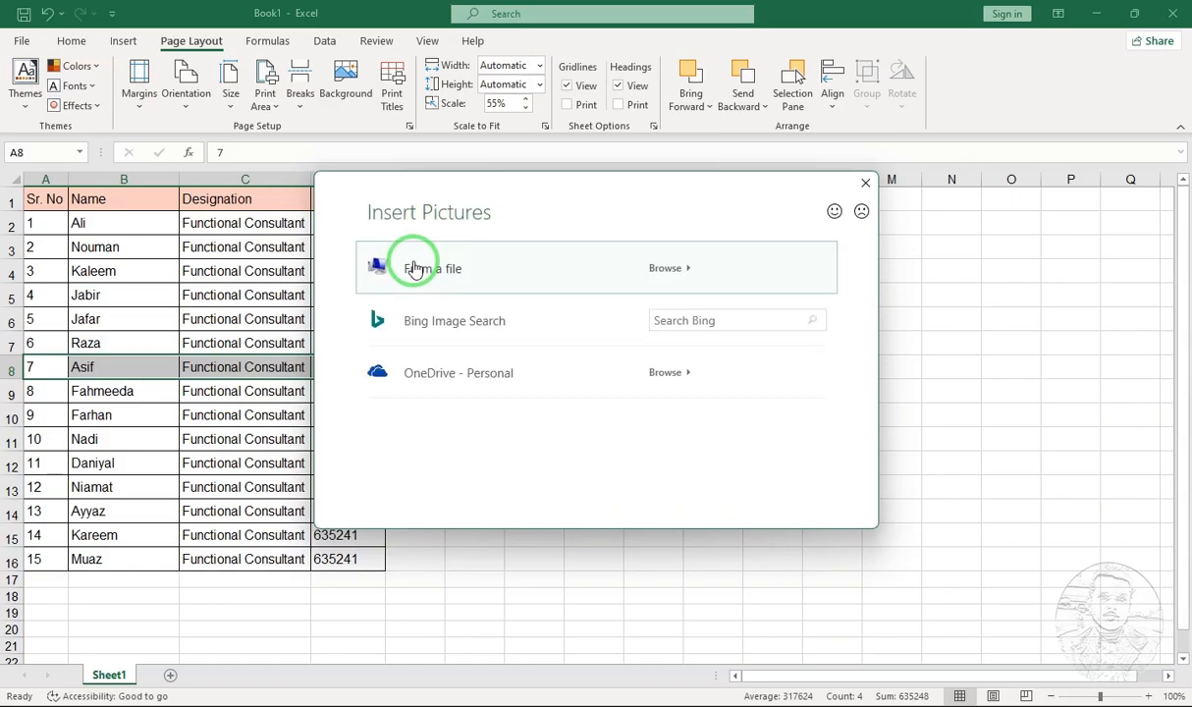
left_click(868, 184)
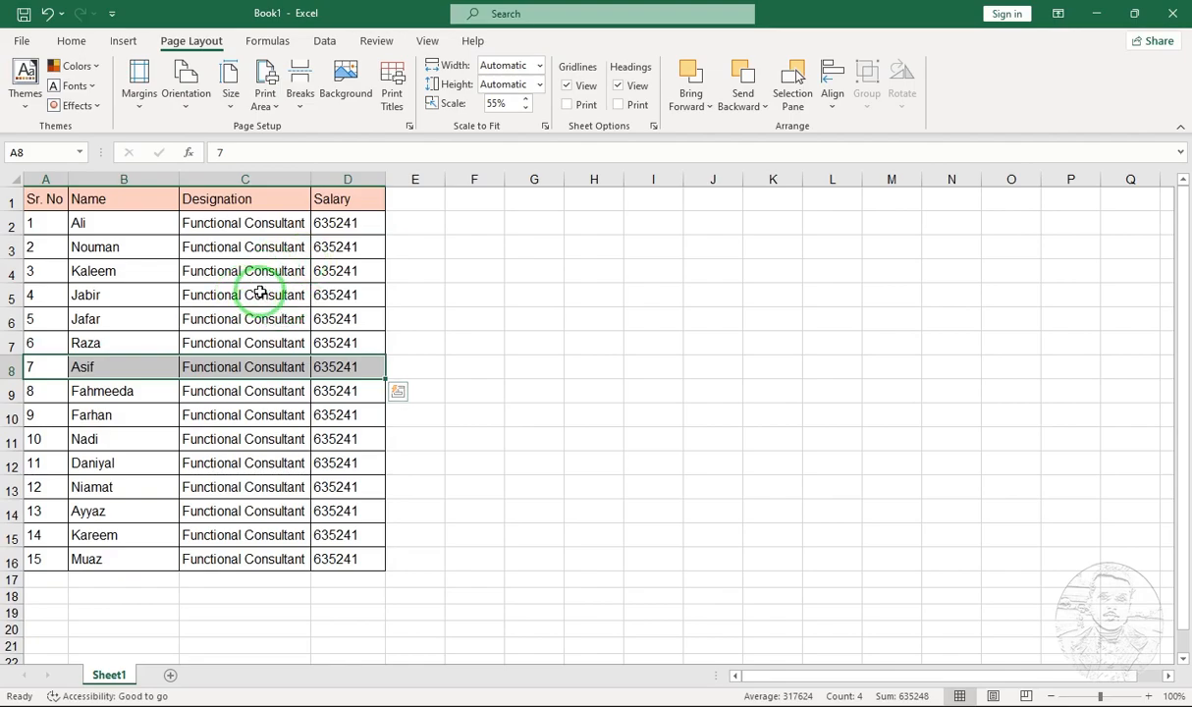
left_click(339, 91)
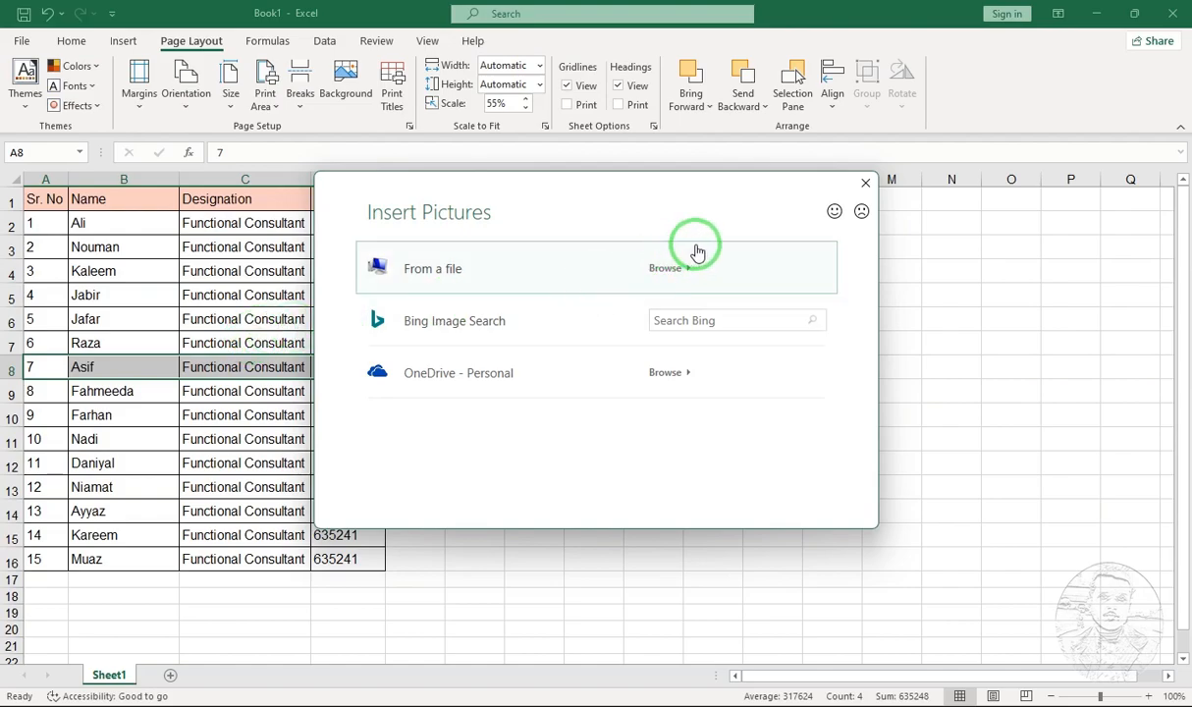
left_click(865, 183)
Examine the sheet's pages in Page Layout view at 40% zoom and return to Normal view.
left_click(372, 245)
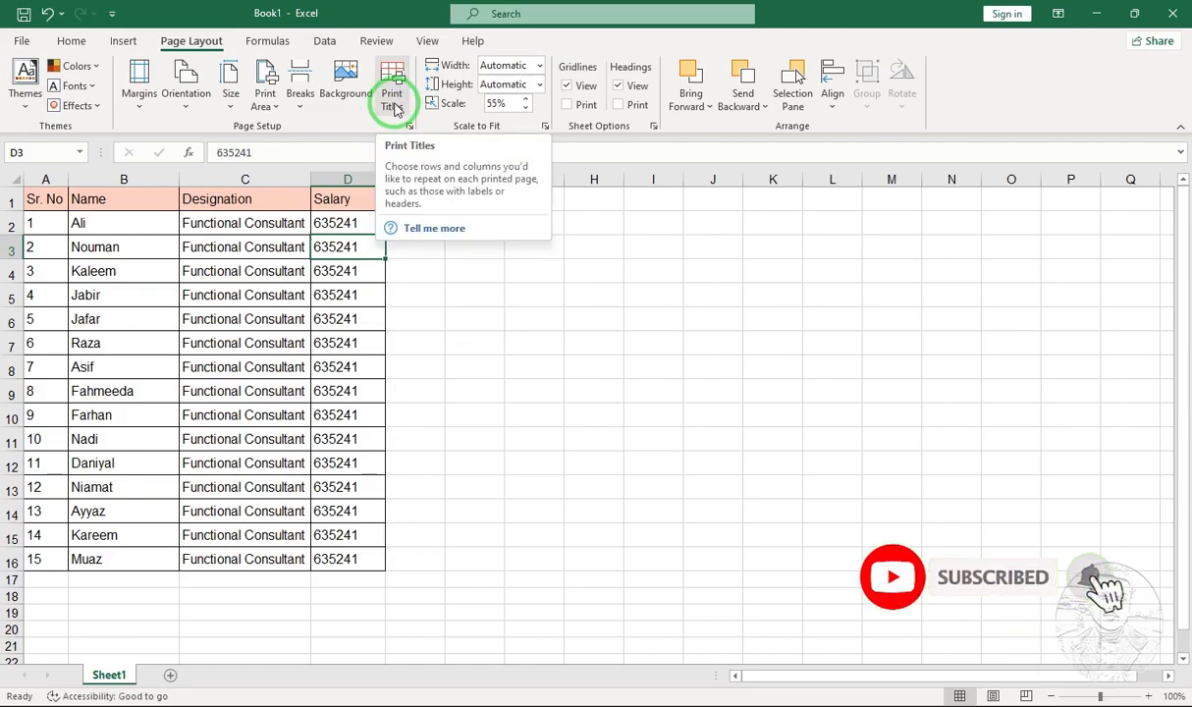
left_click(255, 248)
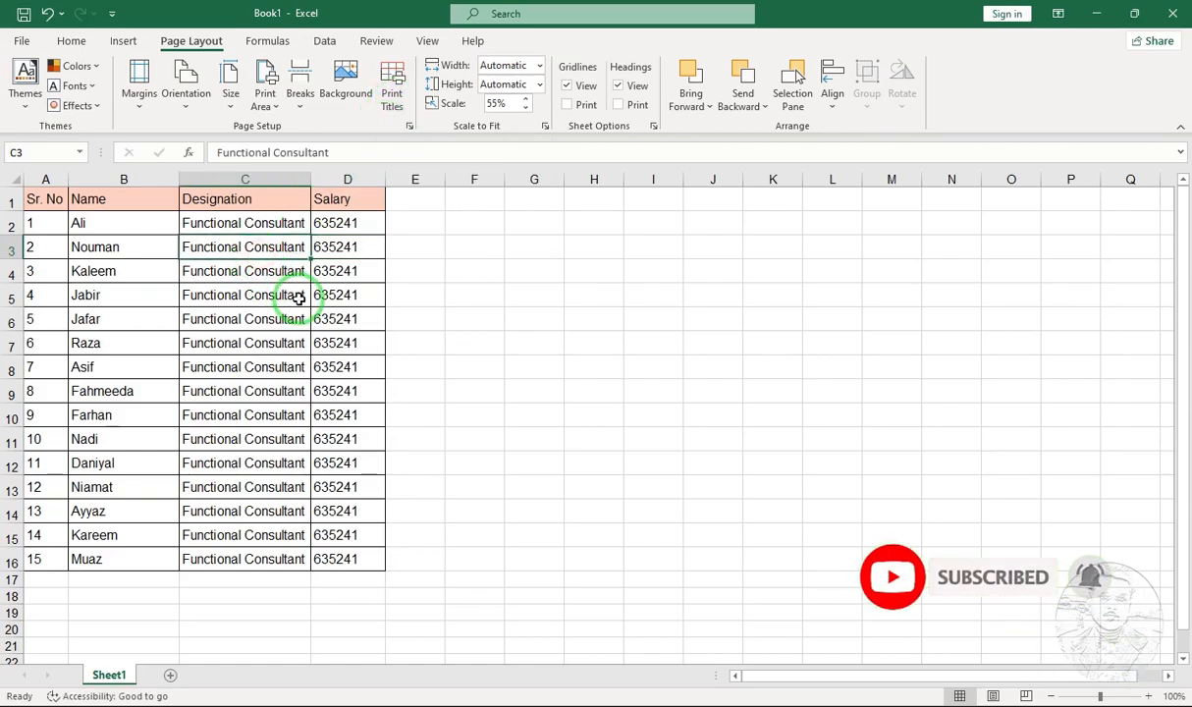
left_click(993, 696)
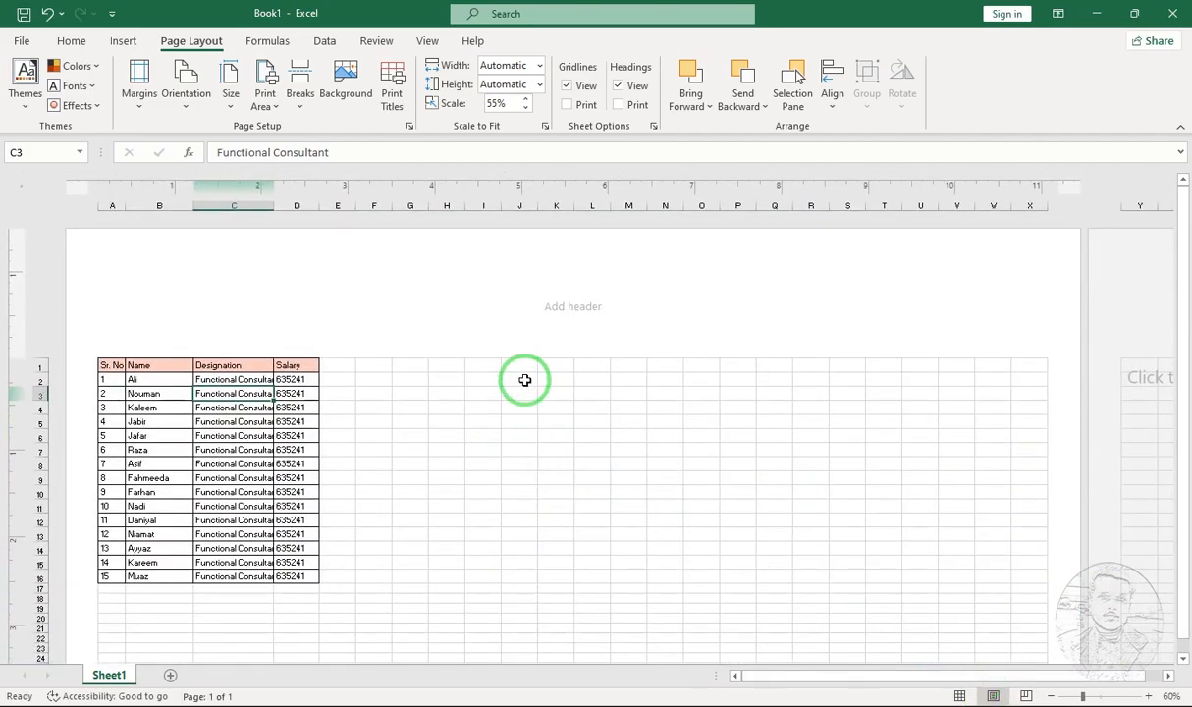
scroll(746, 361, "down", 5)
scroll(588, 349, "up", 6)
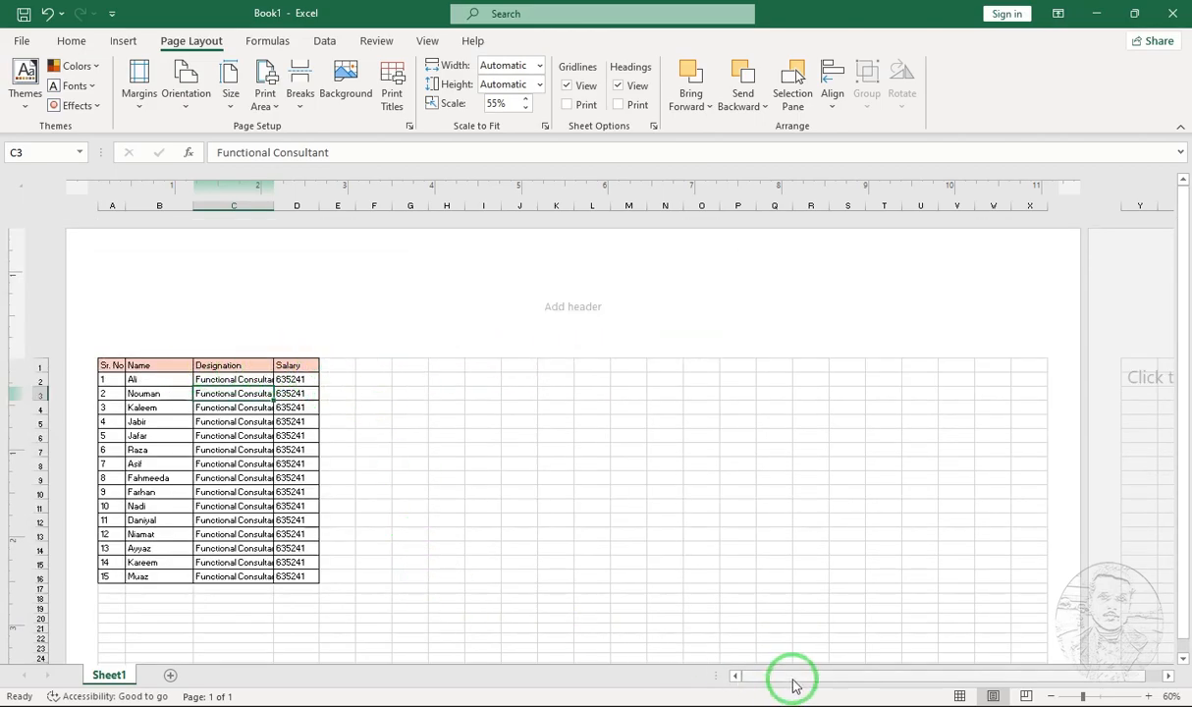
left_click_drag(792, 675, 942, 659)
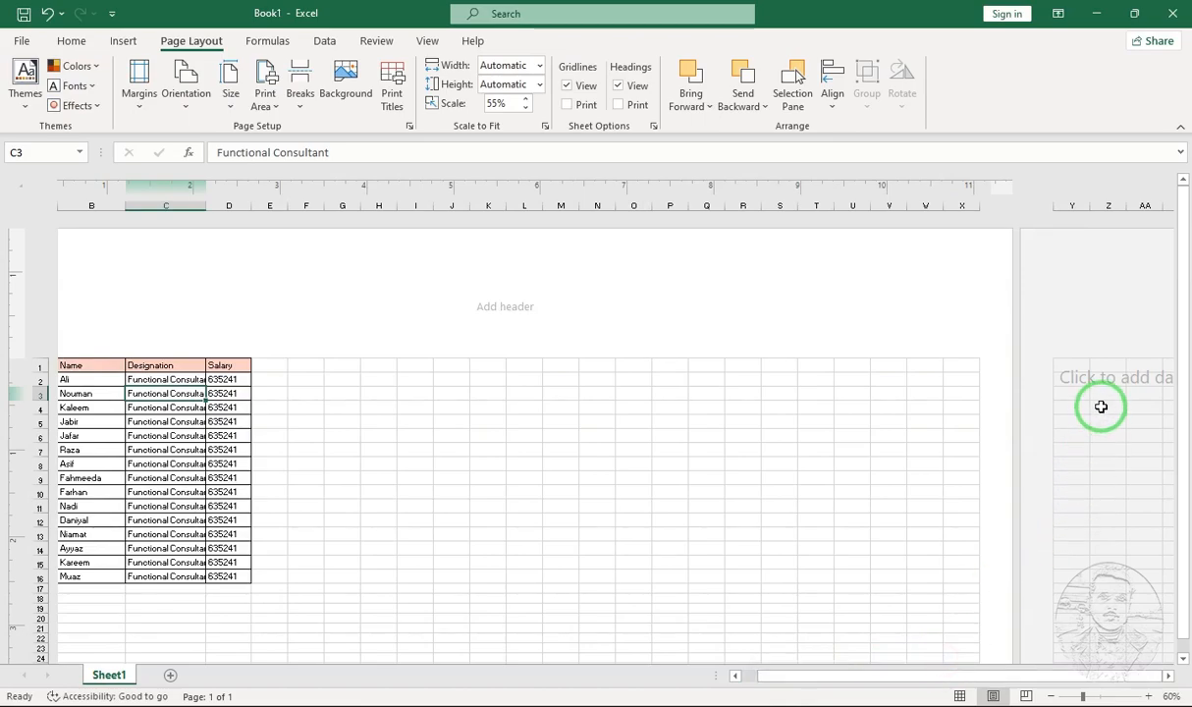
left_click(1050, 696)
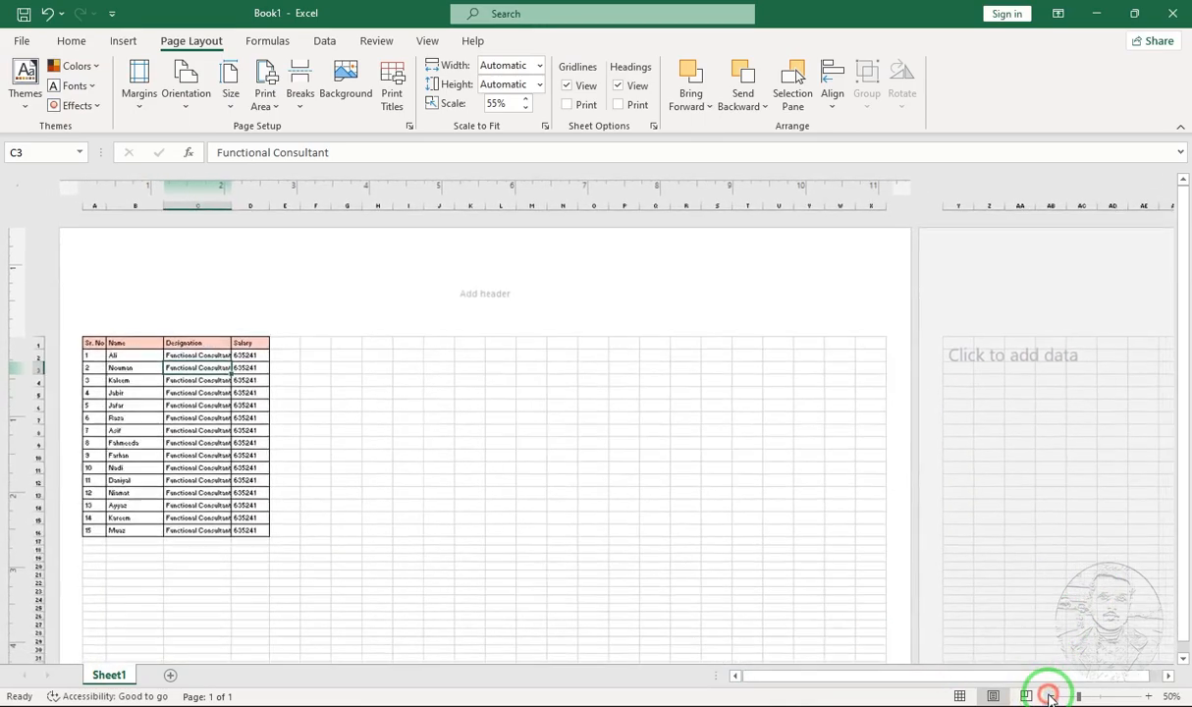
left_click(1051, 696)
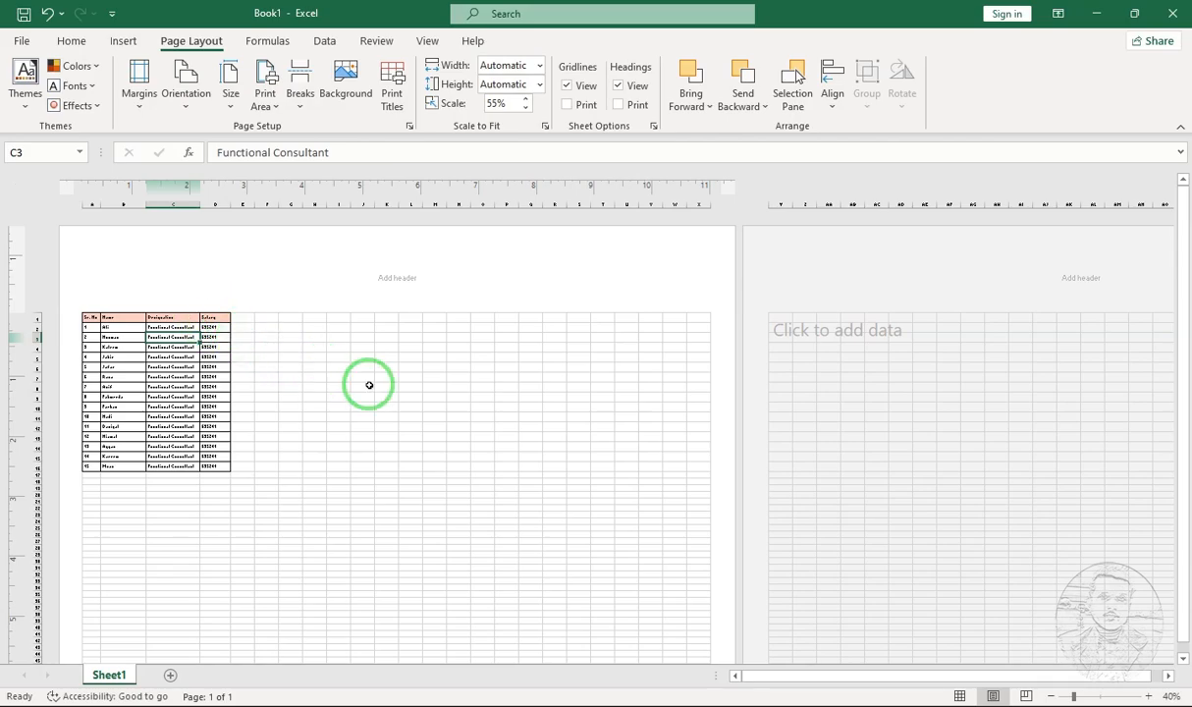
left_click(967, 695)
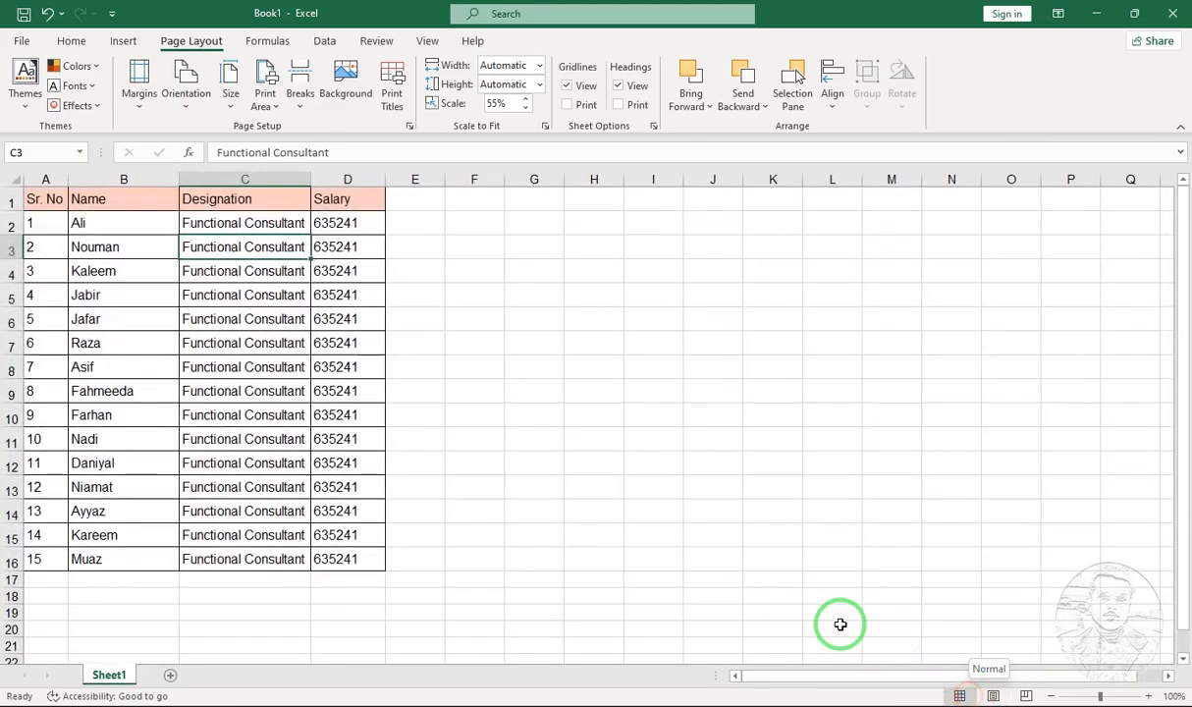
Set the print titles so that header row 1 ($1:$1) repeats at the top of each printed page.
left_click(396, 92)
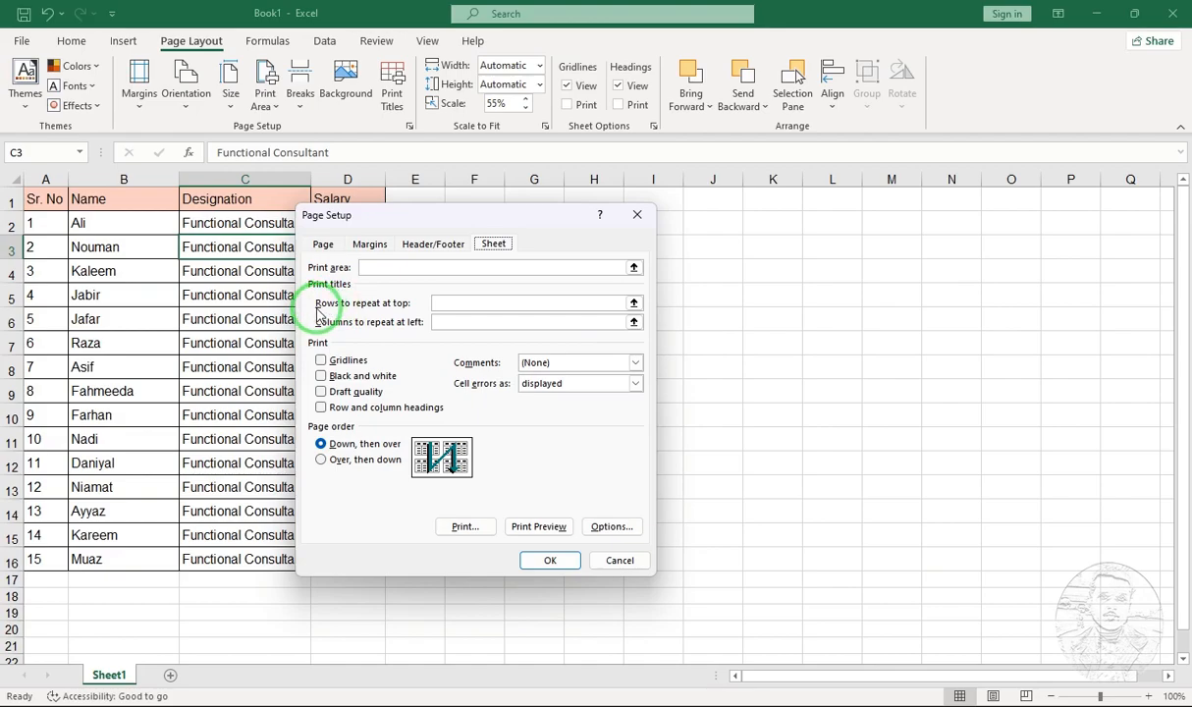
left_click(459, 305)
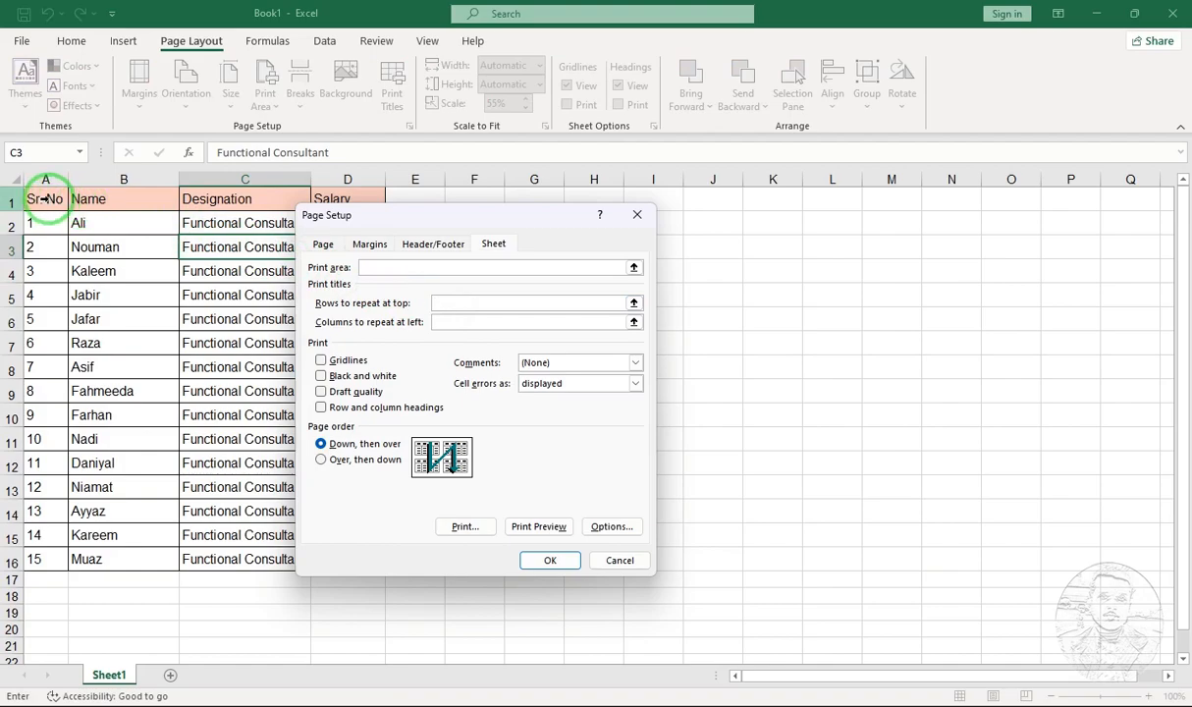
left_click(19, 199)
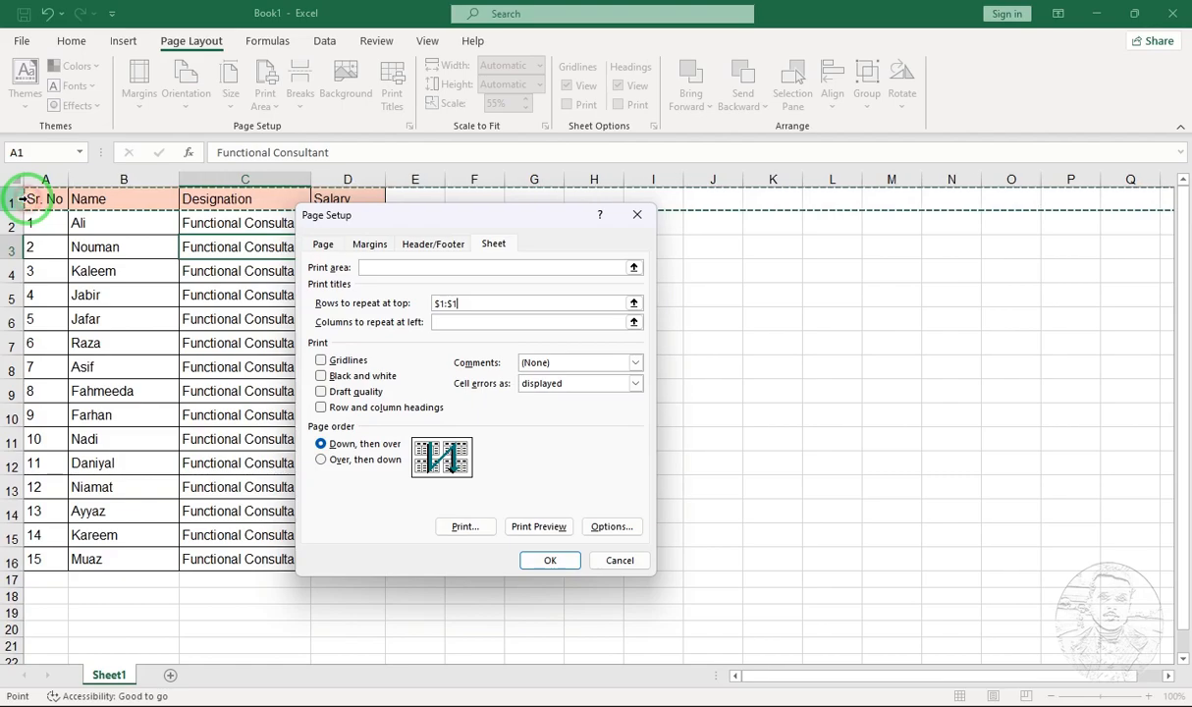
left_click(550, 559)
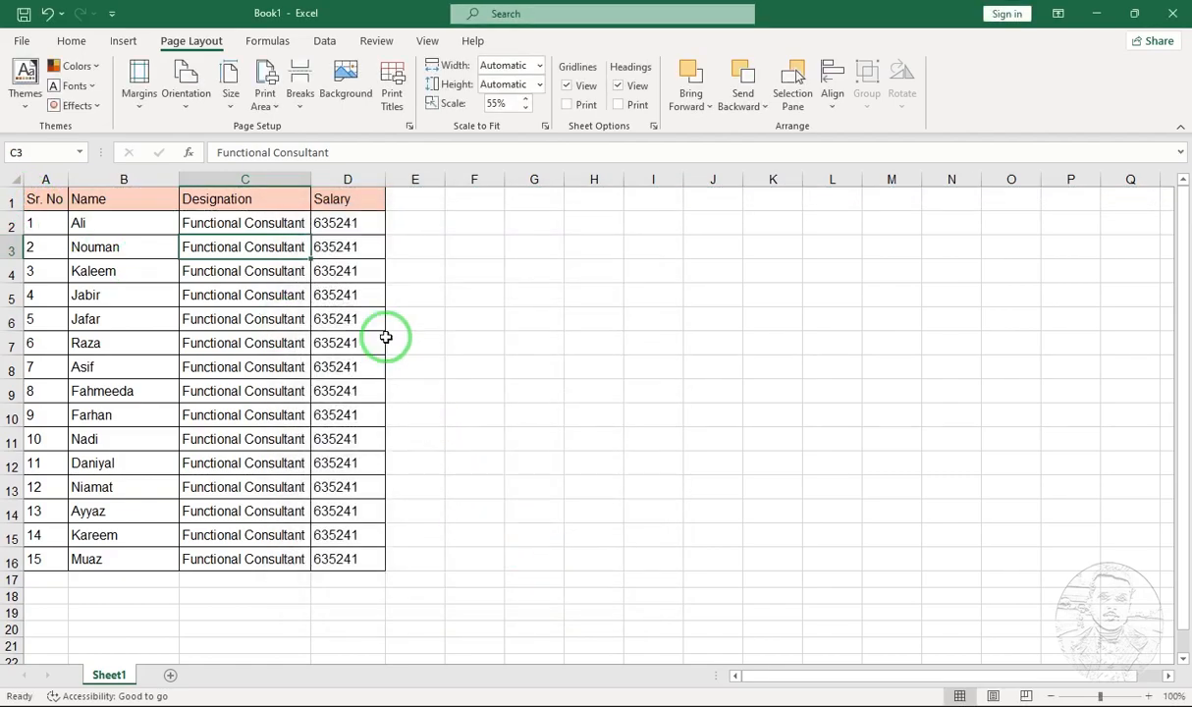
Copy the employee rows A2:D16 and paste them directly below the table, starting at cell A17.
left_click(371, 239)
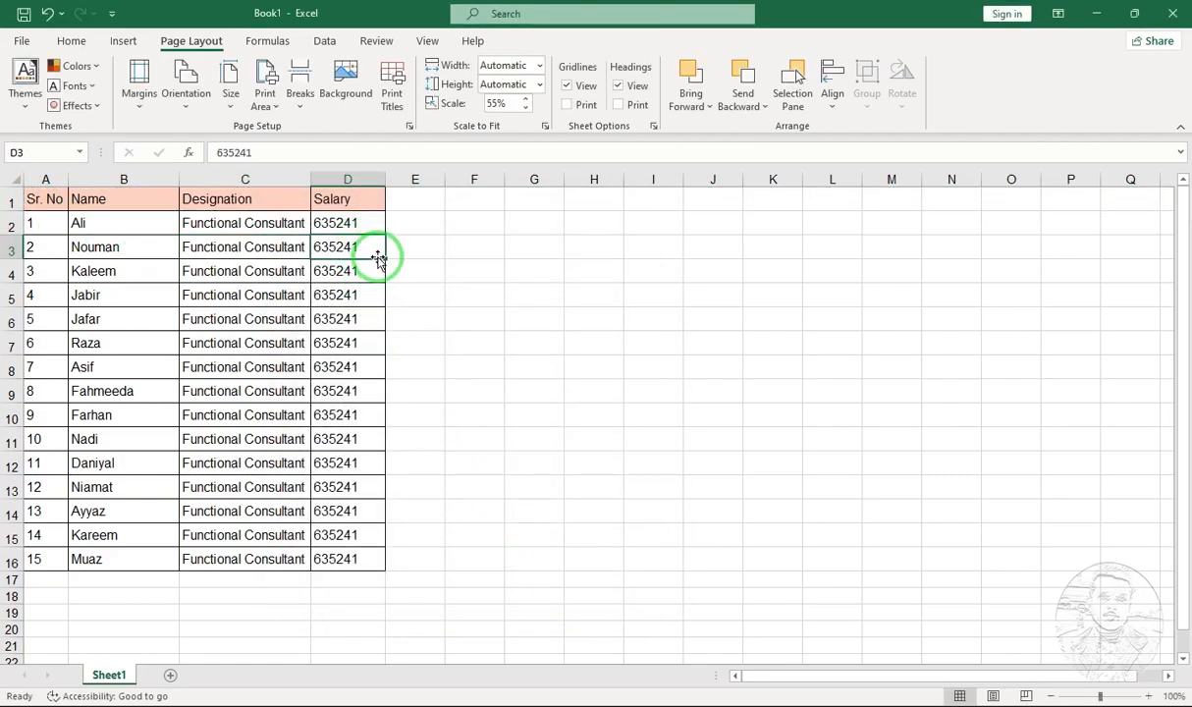
left_click_drag(359, 220, 20, 558)
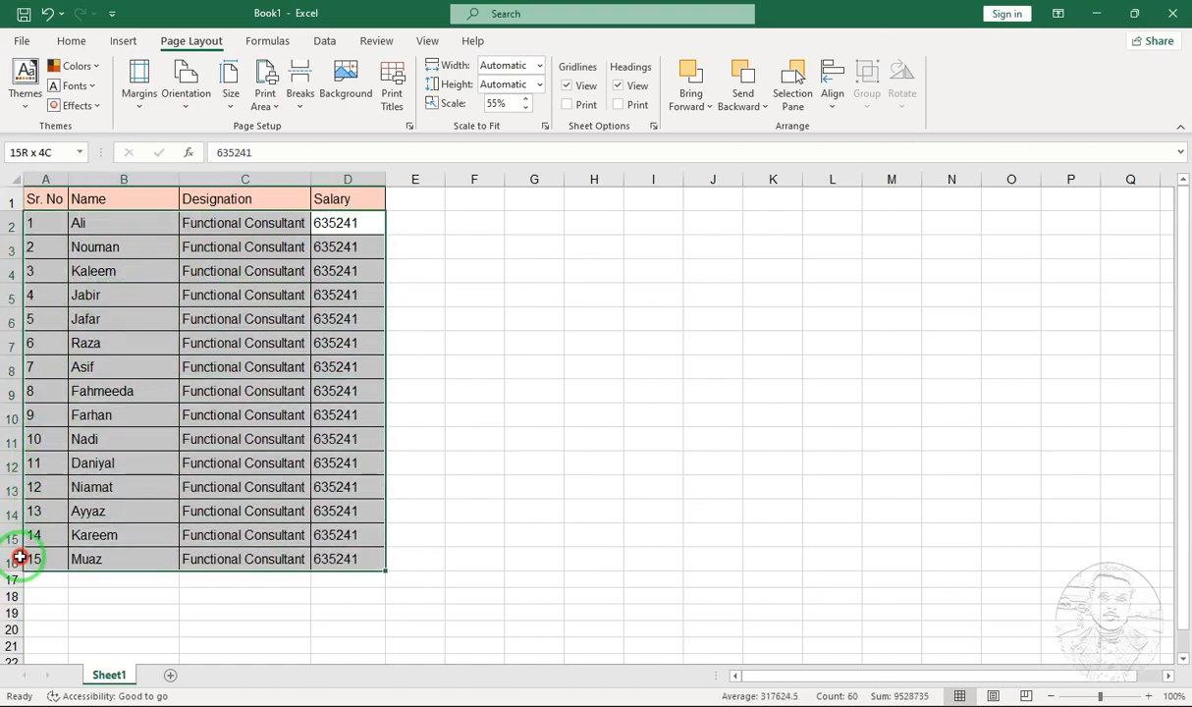
key("ctrl+c")
left_click(61, 581)
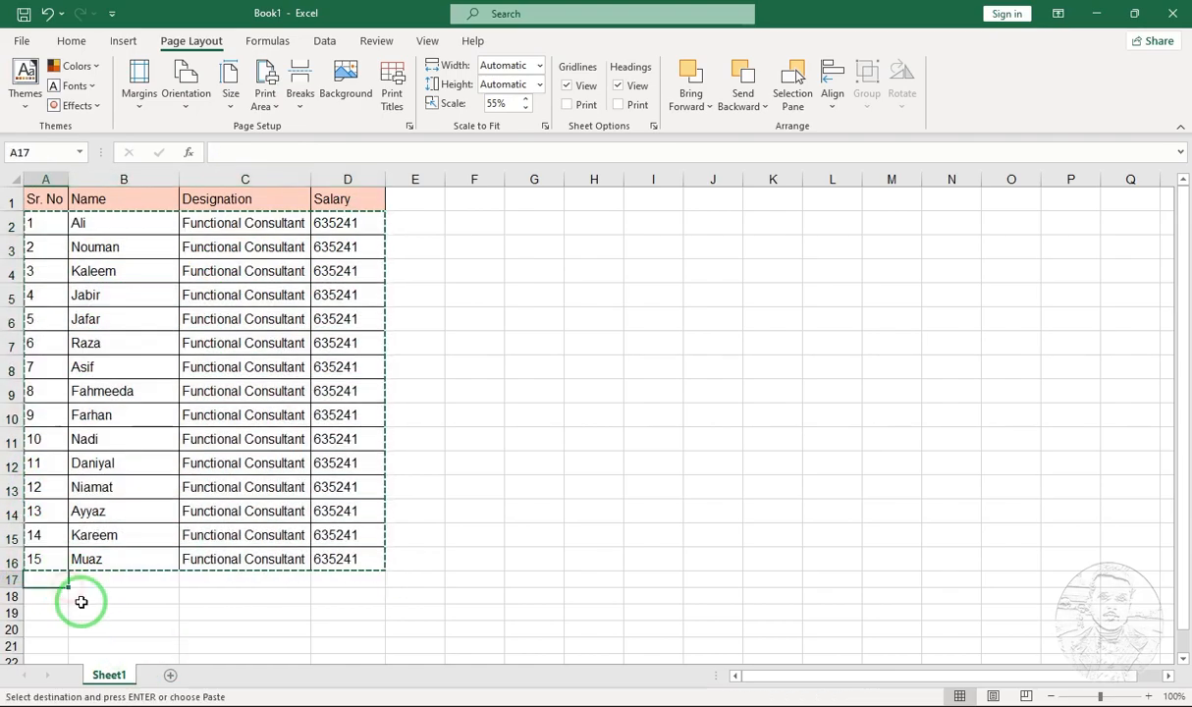
key("ctrl+v")
Paste the copied employee rows again starting at cell A32 and check the sheet's print preview.
scroll(78, 590, "down", 5)
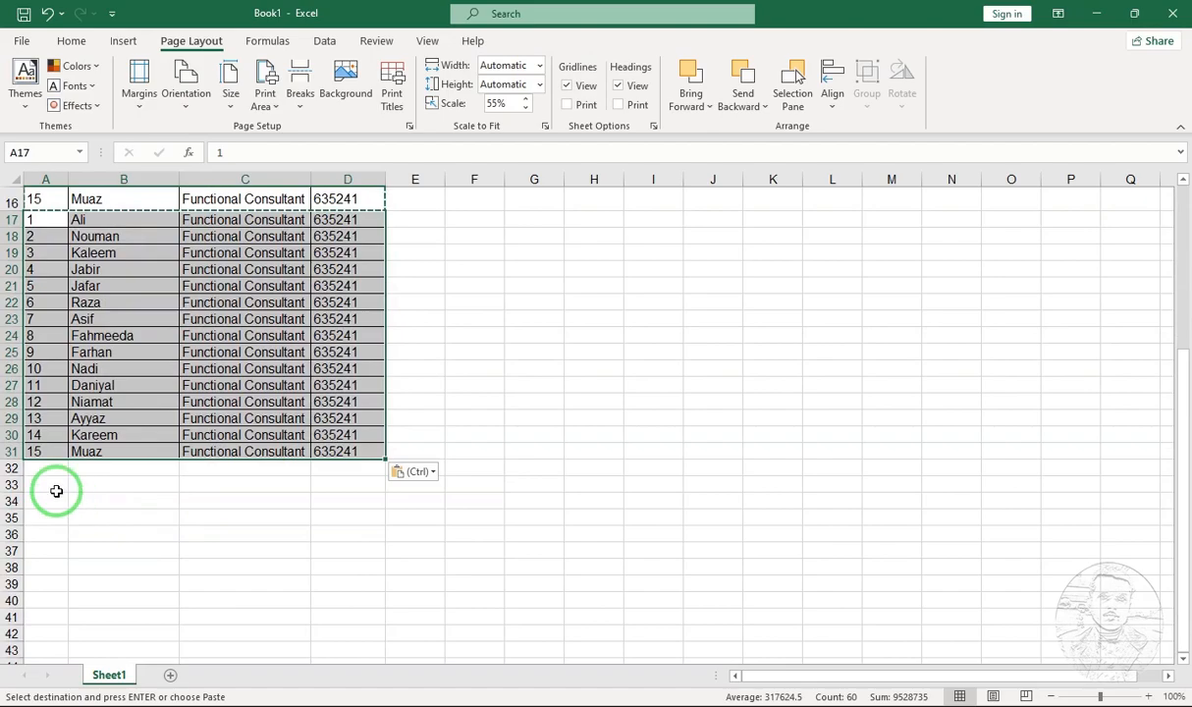
left_click(36, 472)
key("ctrl+v")
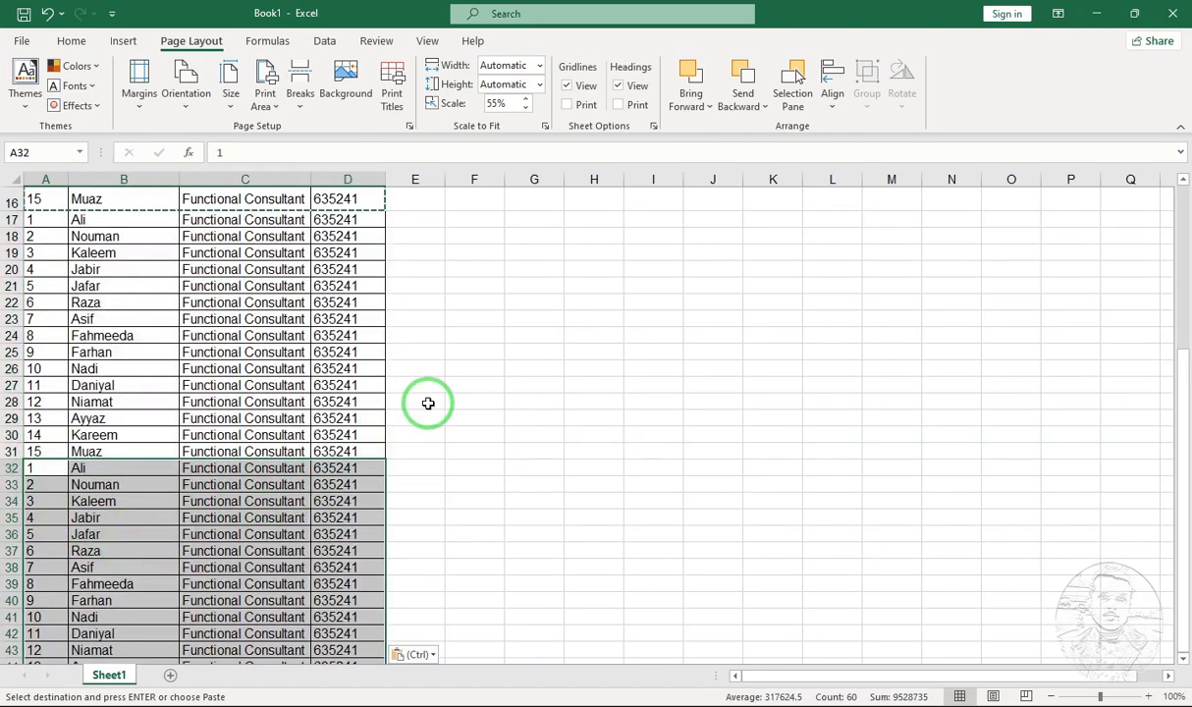
key("Escape")
left_click(394, 383)
scroll(393, 380, "up", 5)
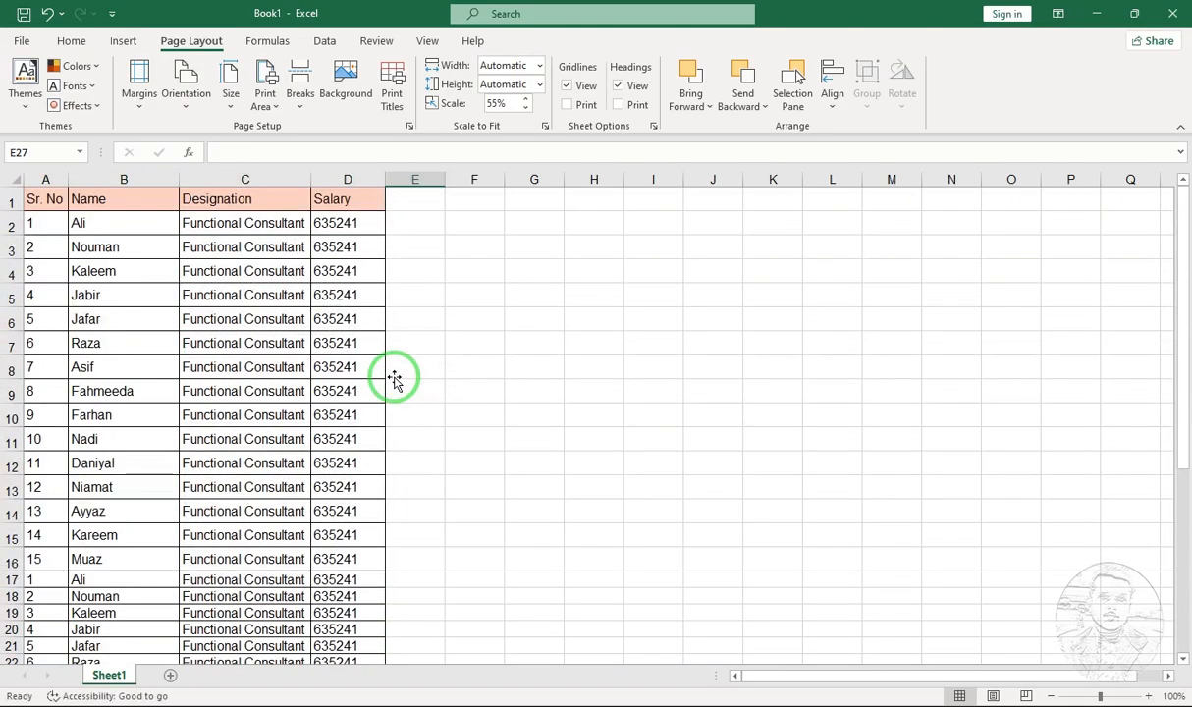
key("ctrl+p")
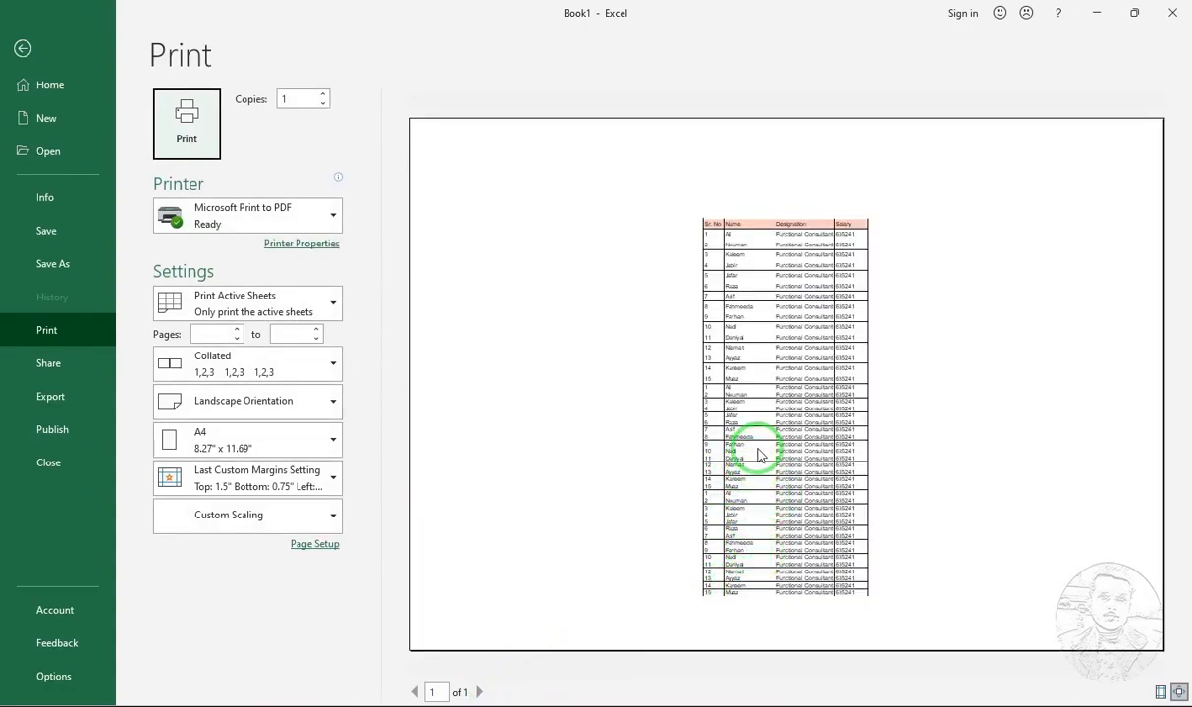
left_click(481, 692)
key("Escape")
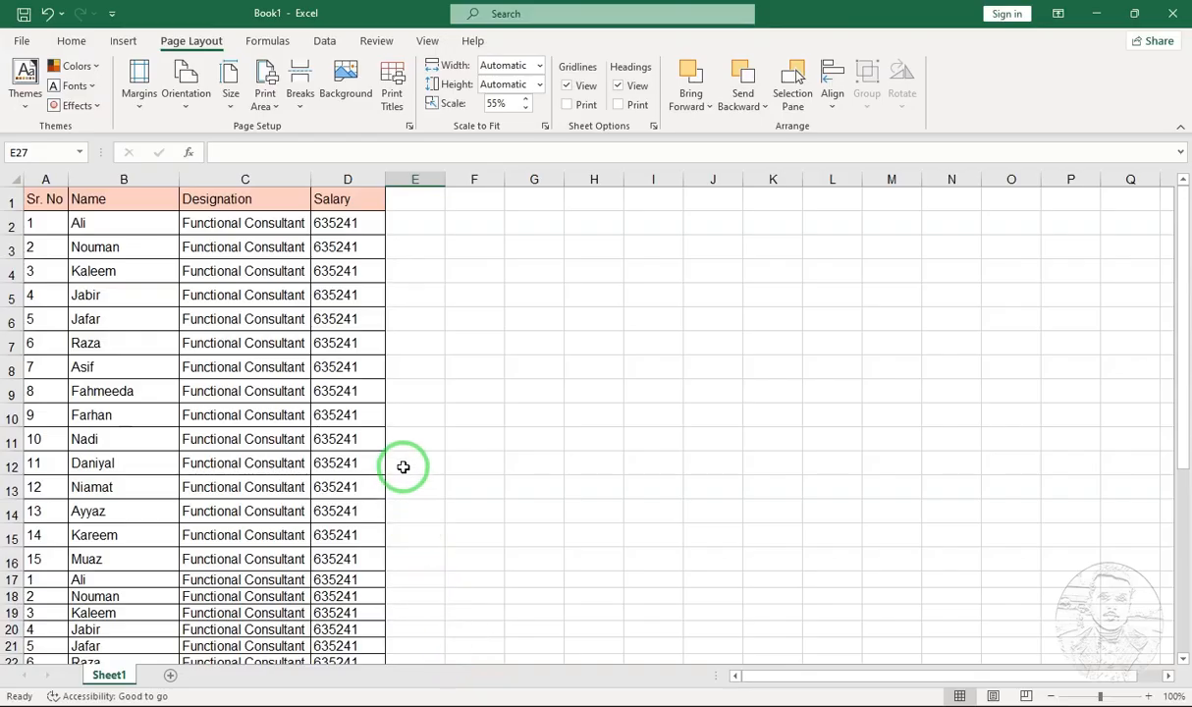
Extend the table by copying the rows A35:D46 and pasting them starting at cell A47.
scroll(399, 466, "down", 13)
left_click(62, 312)
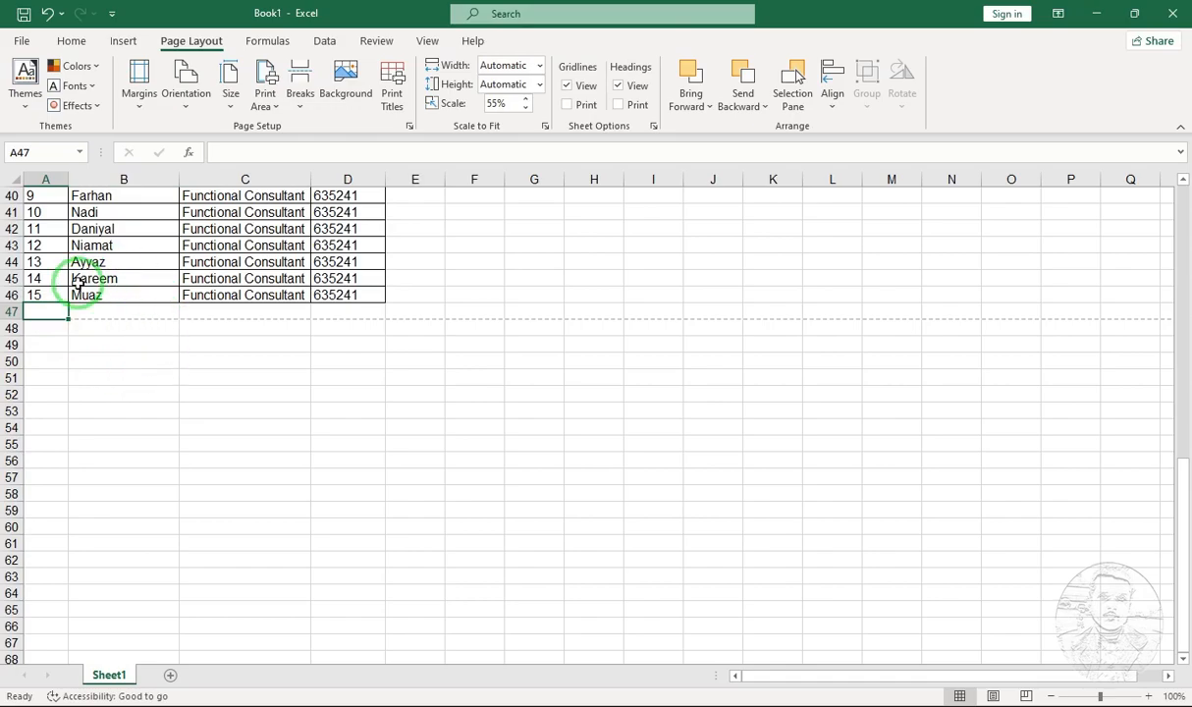
scroll(59, 270, "up", 3)
left_click_drag(380, 429, 364, 440)
key("ctrl+c")
left_click(66, 462)
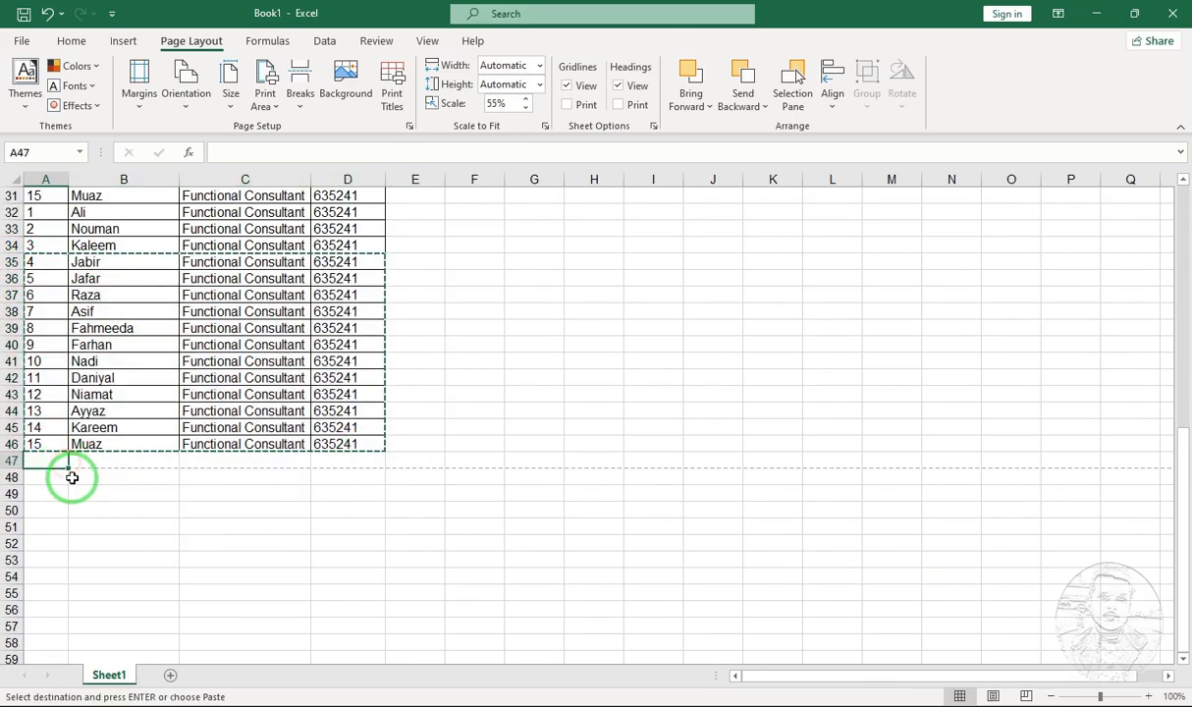
key("ctrl+v")
key("Escape")
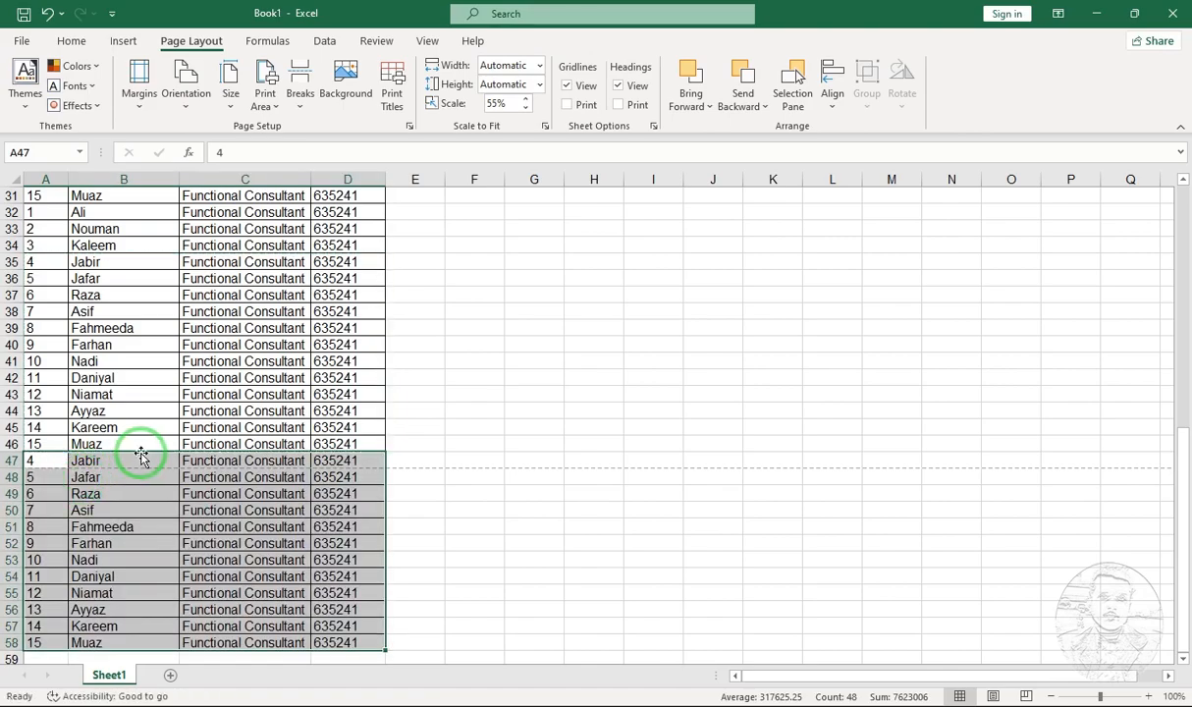
Check the second page in the print preview and change the print orientation to portrait.
key("ctrl+p")
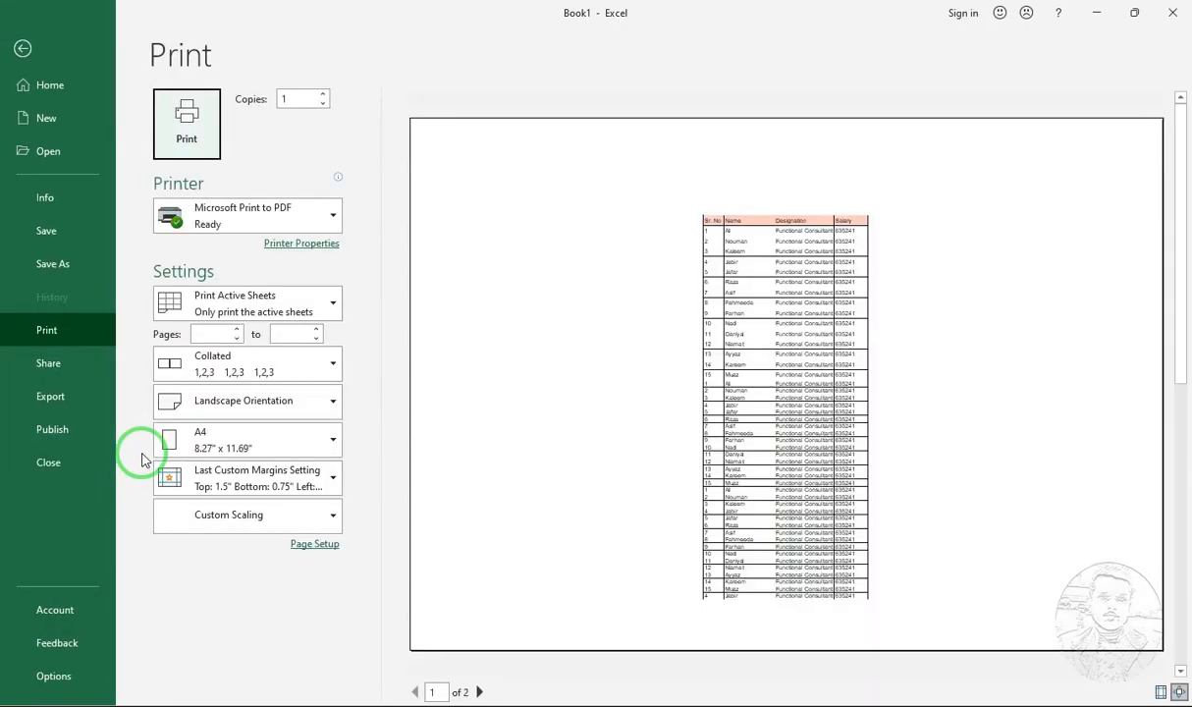
left_click(480, 693)
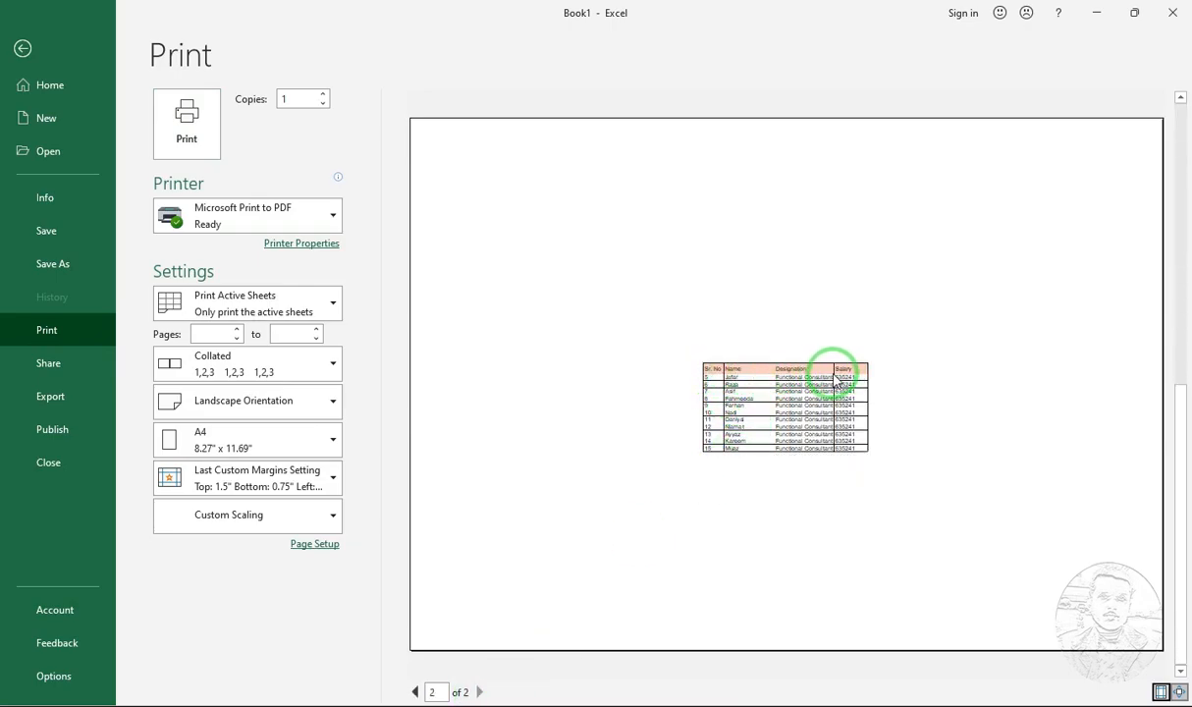
left_click(332, 400)
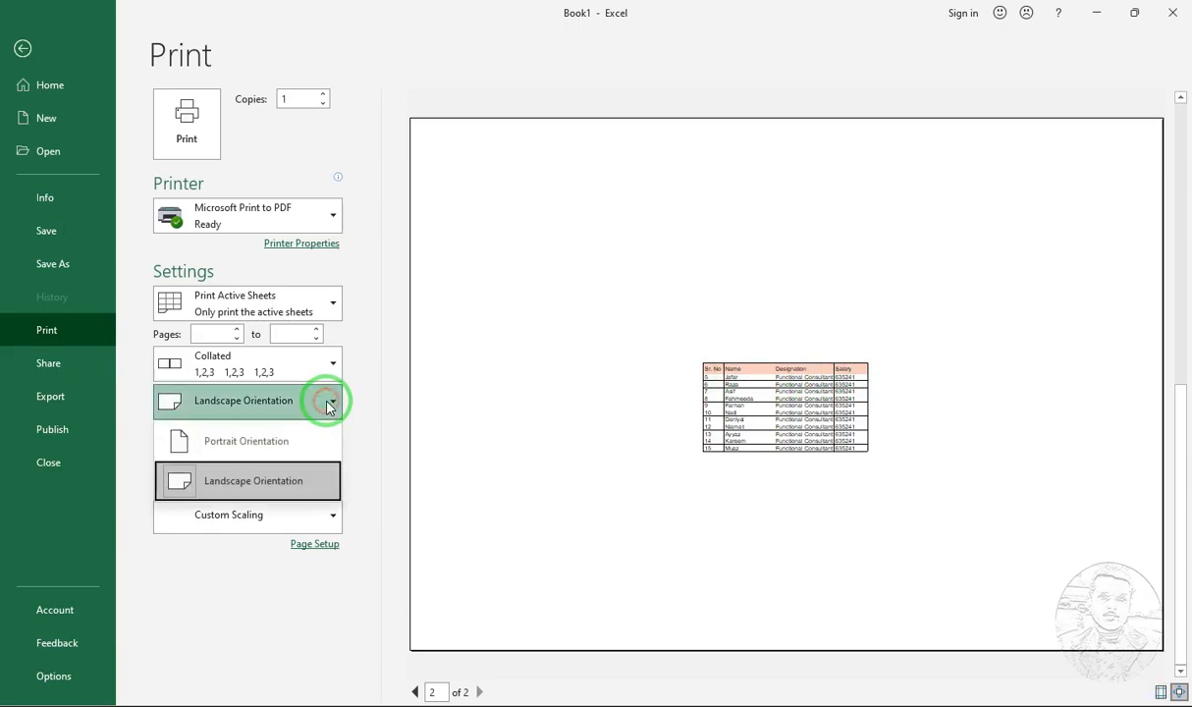
left_click(263, 447)
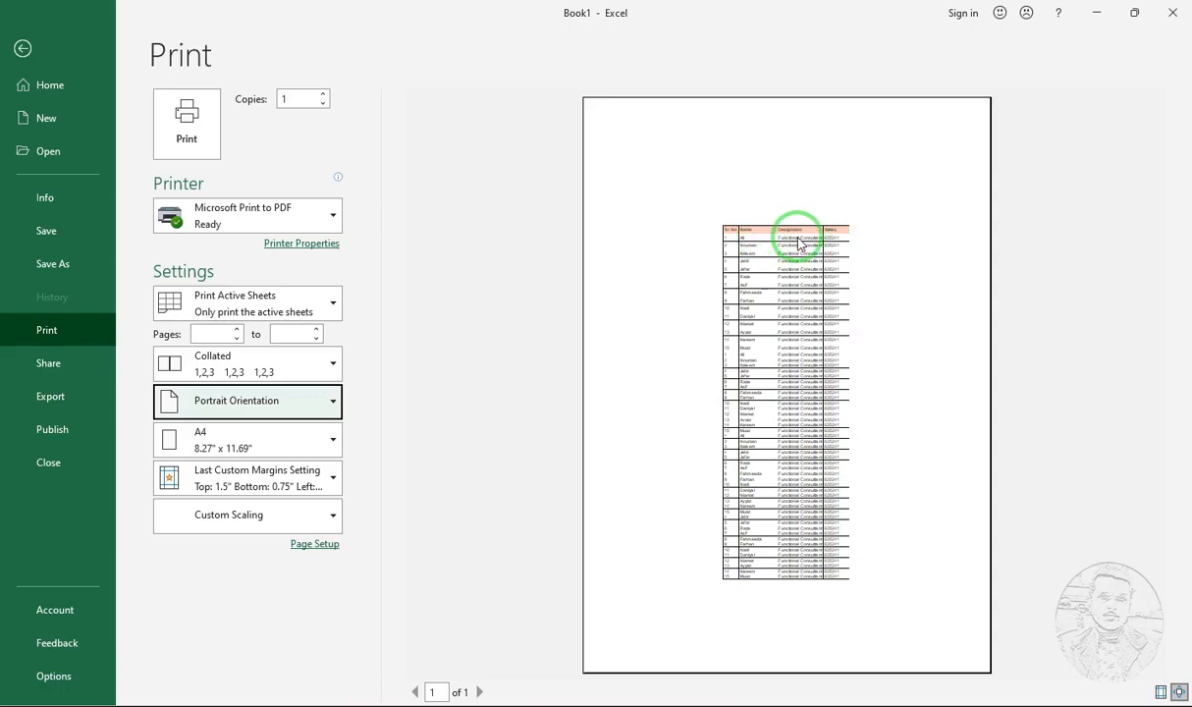
key("Escape")
Widen the Designation column (C) and the Salary column (D) of the employee table.
left_click(411, 412)
scroll(427, 337, "up", 5)
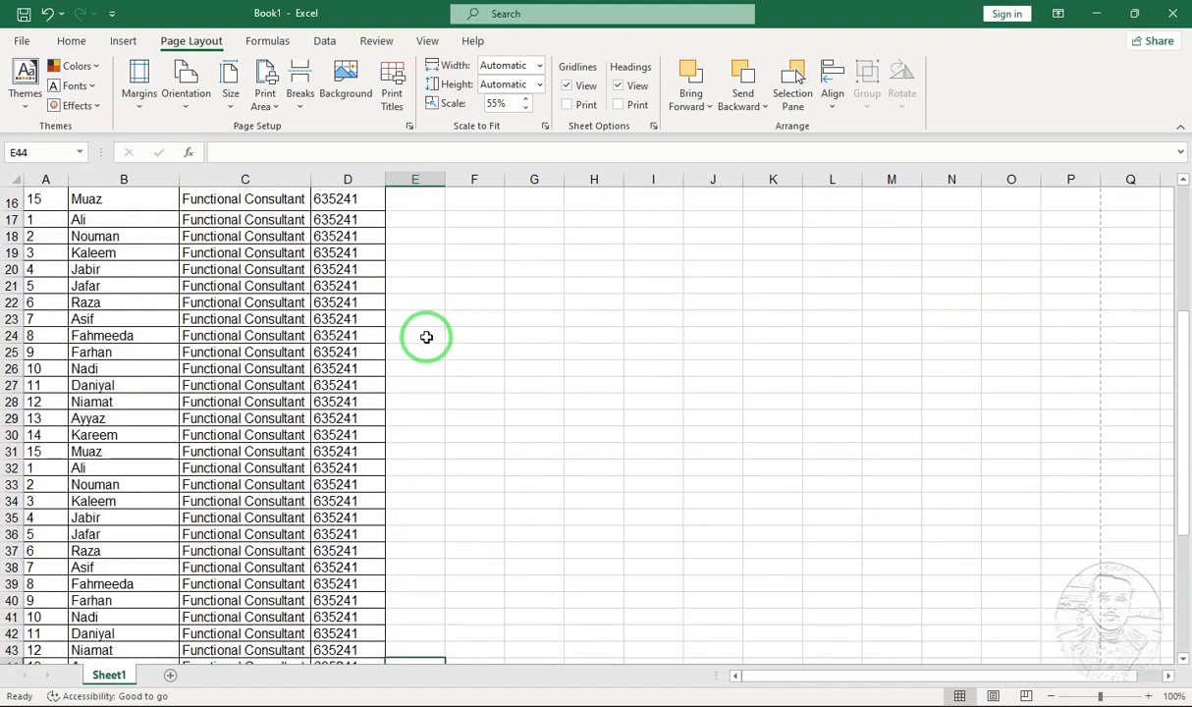
scroll(426, 337, "up", 5)
left_click(322, 272)
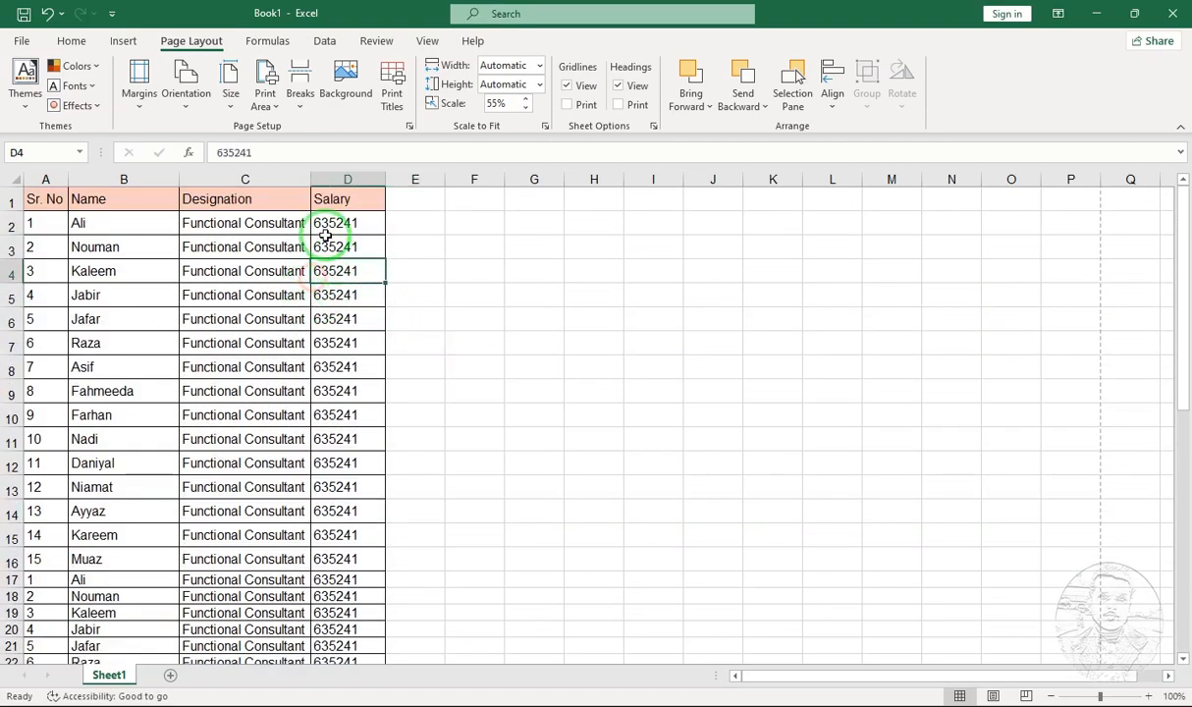
left_click_drag(312, 178, 353, 178)
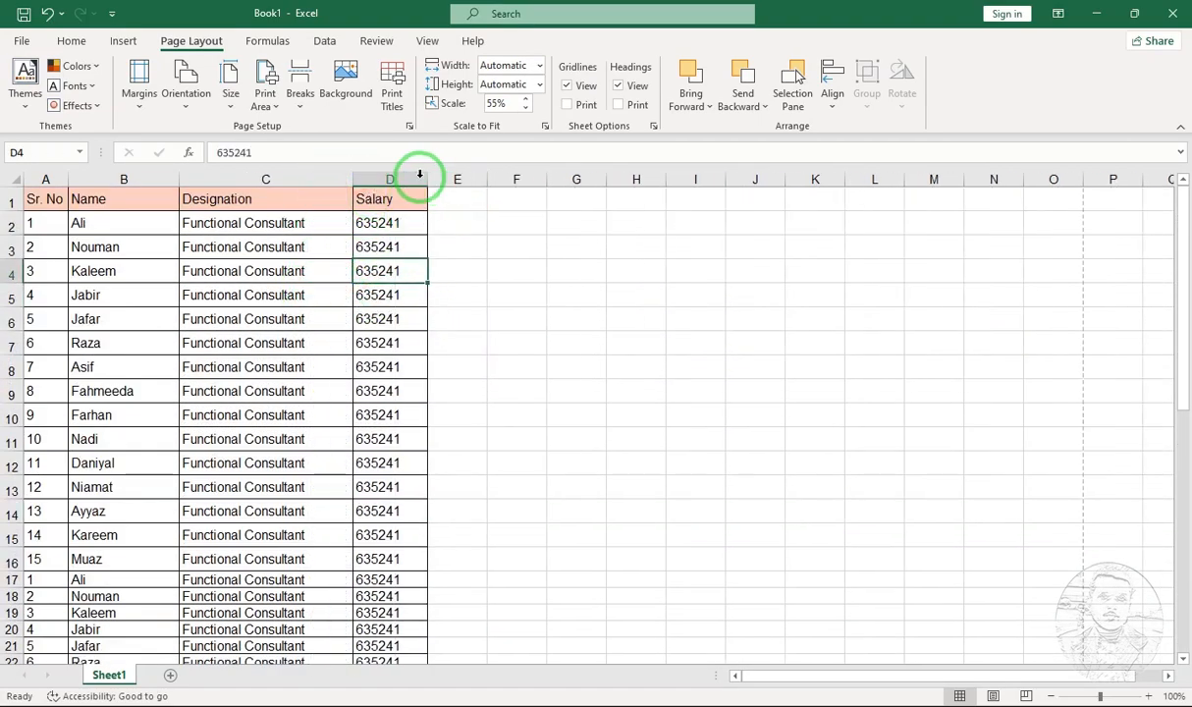
left_click_drag(425, 179, 468, 179)
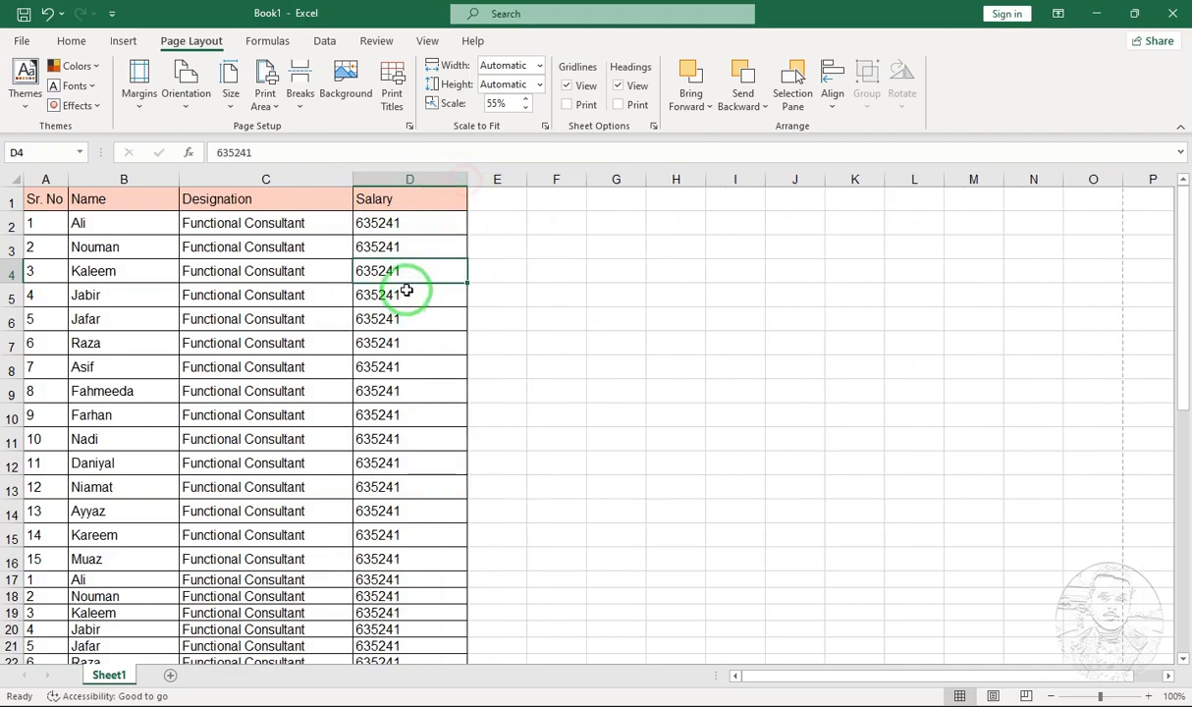
Set the print scale to 100% and check both pages of the sheet in the print preview.
left_click(525, 99)
left_click(503, 103)
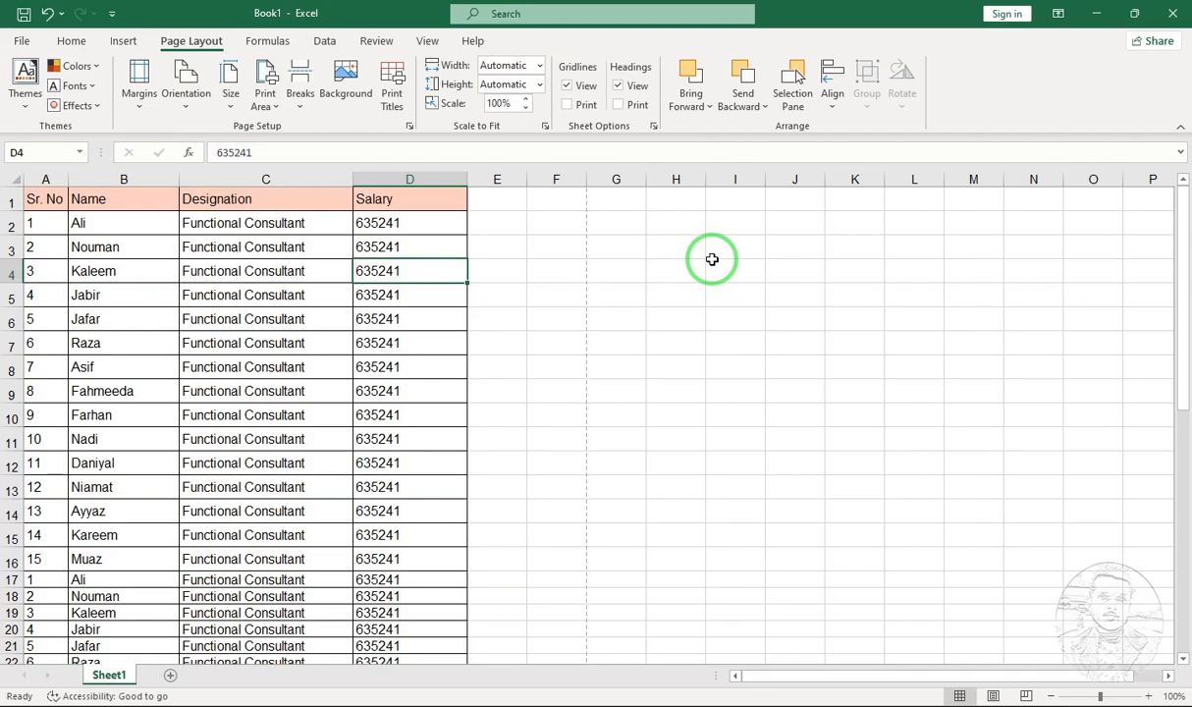
left_click(460, 305)
key("ctrl+p")
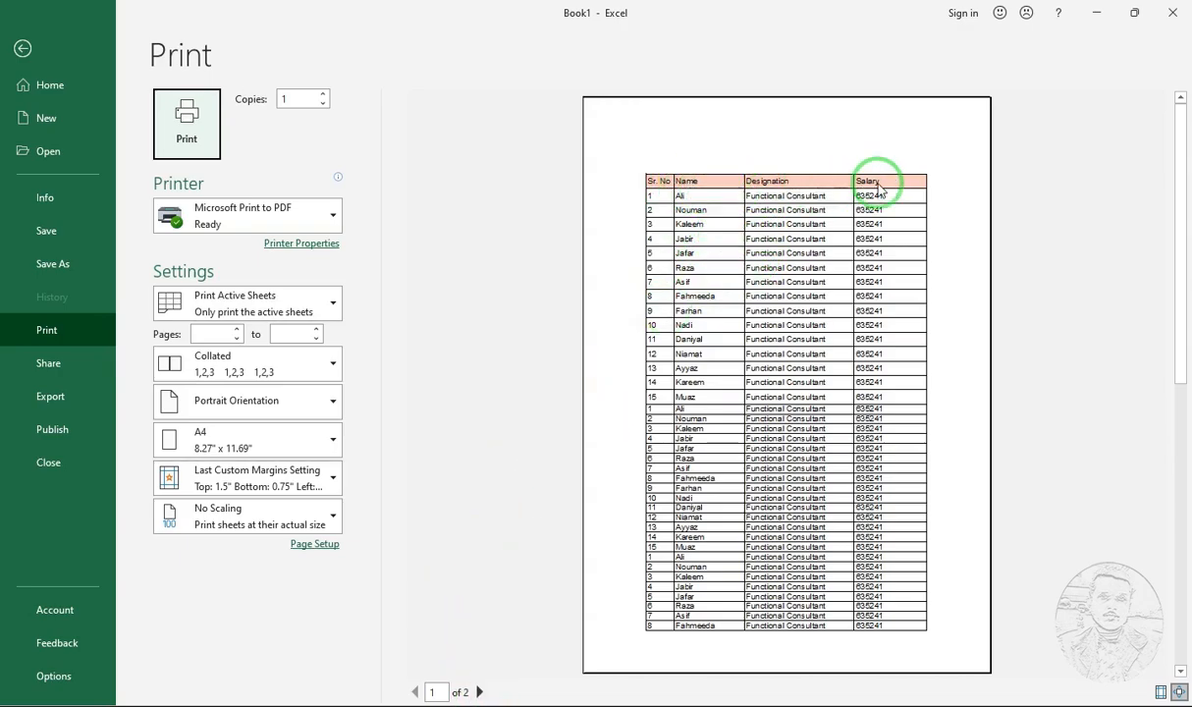
left_click(479, 692)
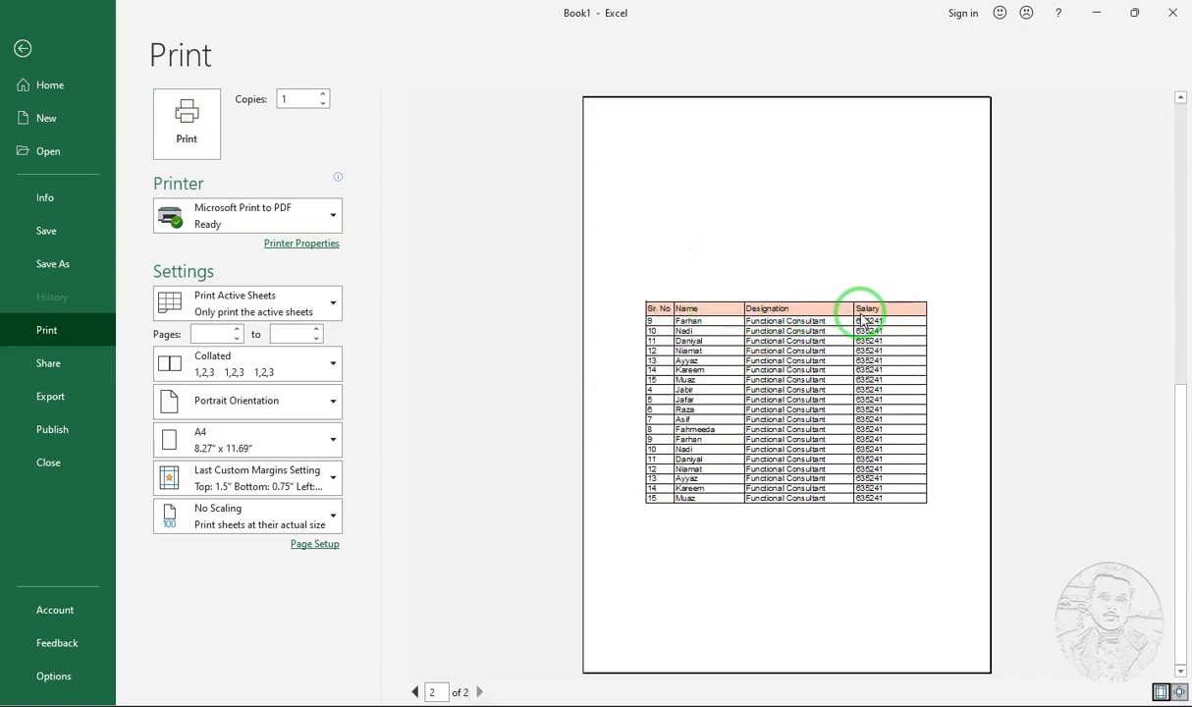
key("Escape")
left_click(477, 366)
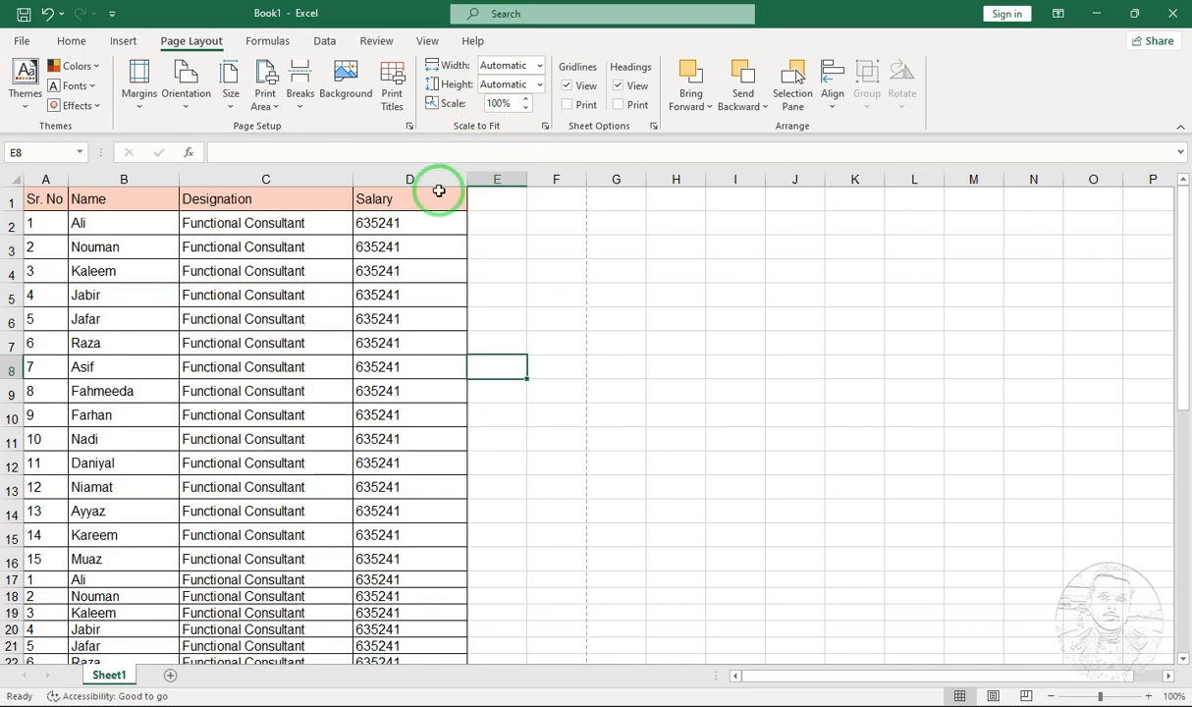
Set the print scale to 50% and check its effect in the print preview.
left_click(402, 269)
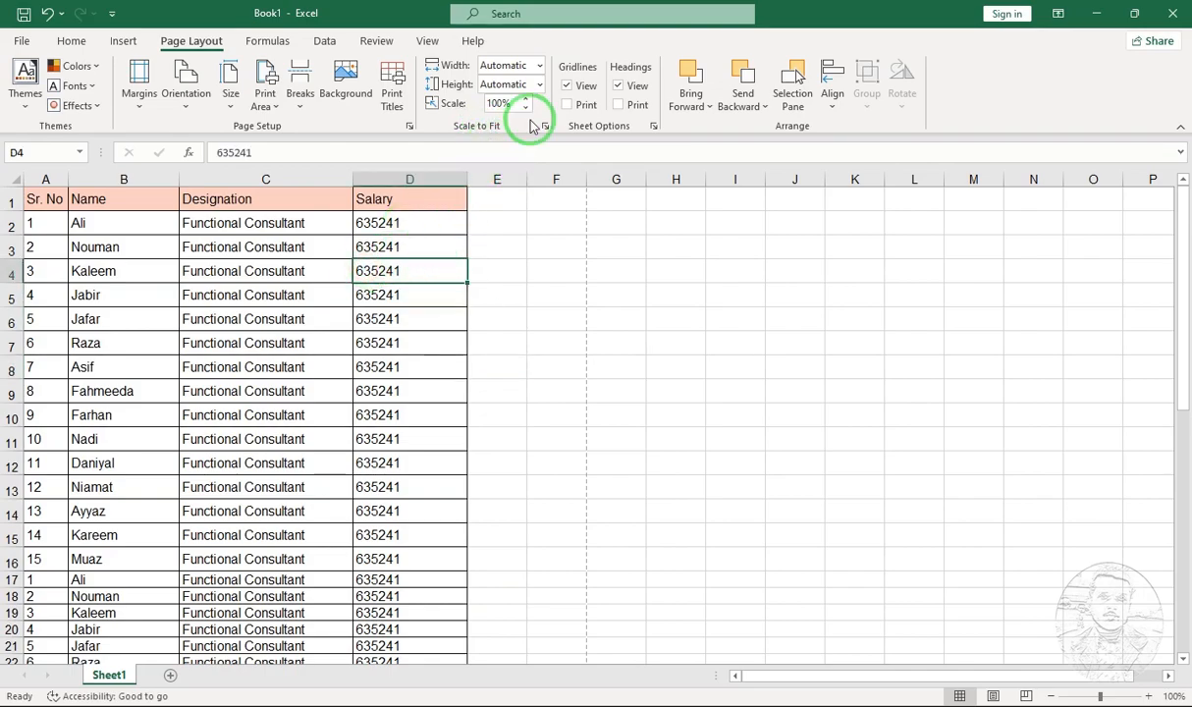
left_click(499, 106)
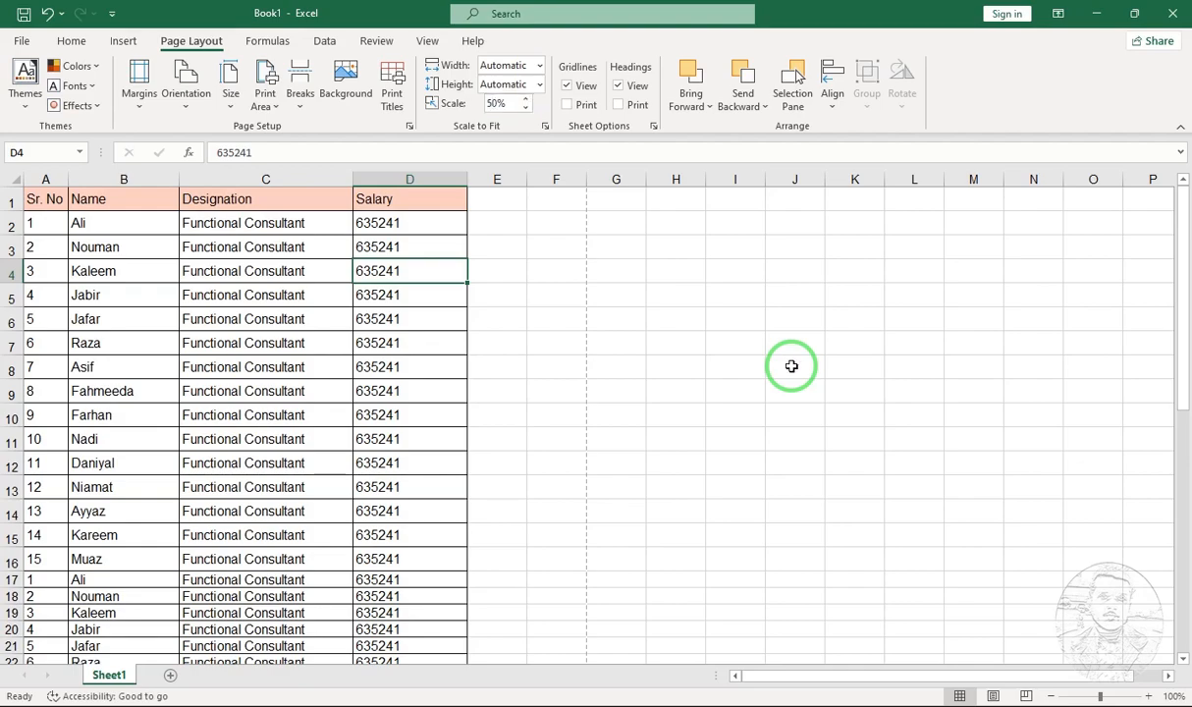
key("ctrl+p")
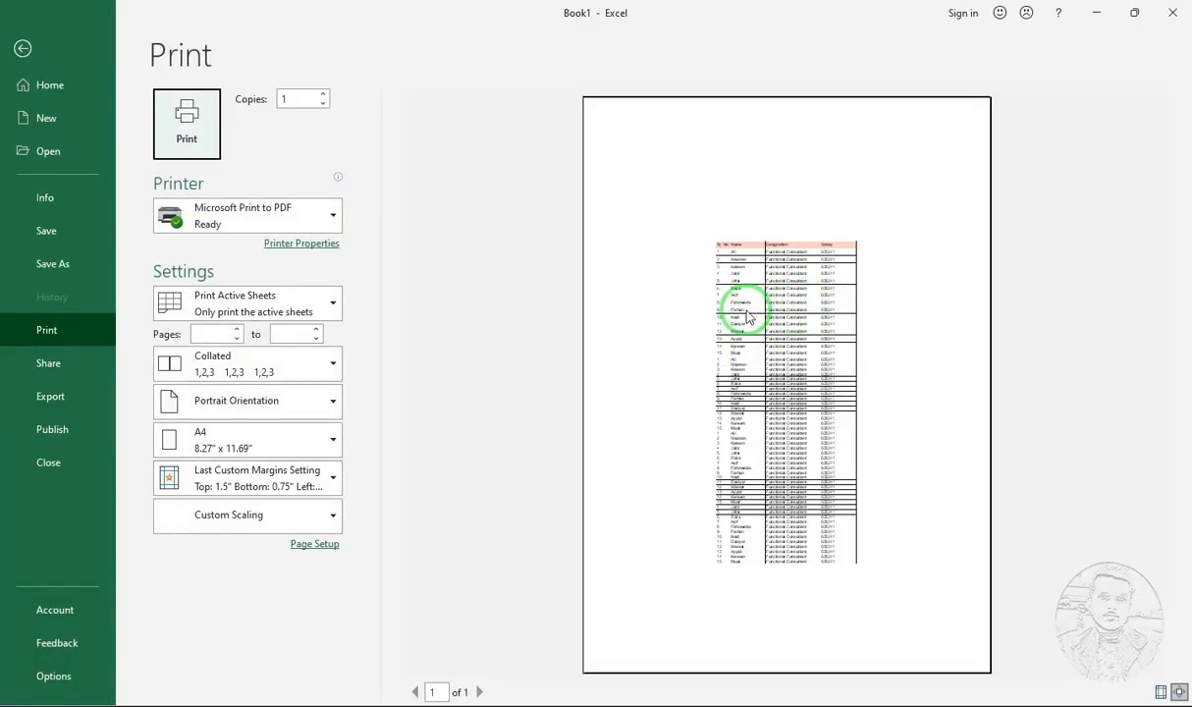
key("Escape")
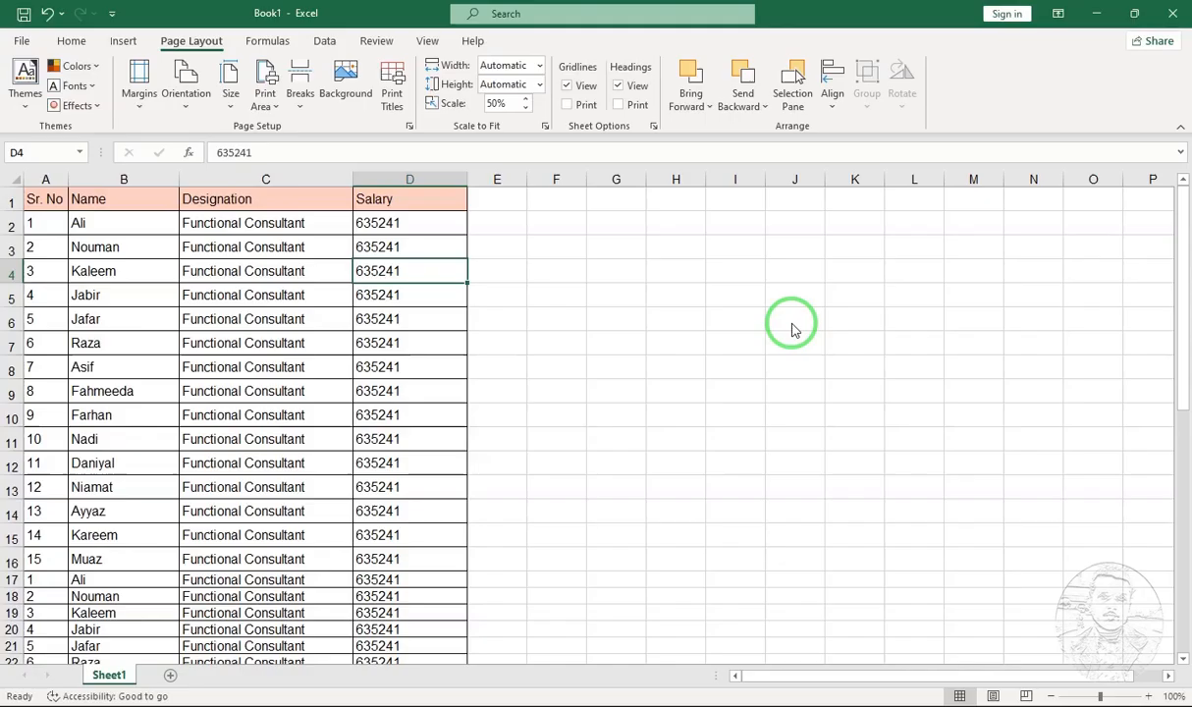
Set the print scale back to 100% and check the page in the print preview.
left_click(499, 104)
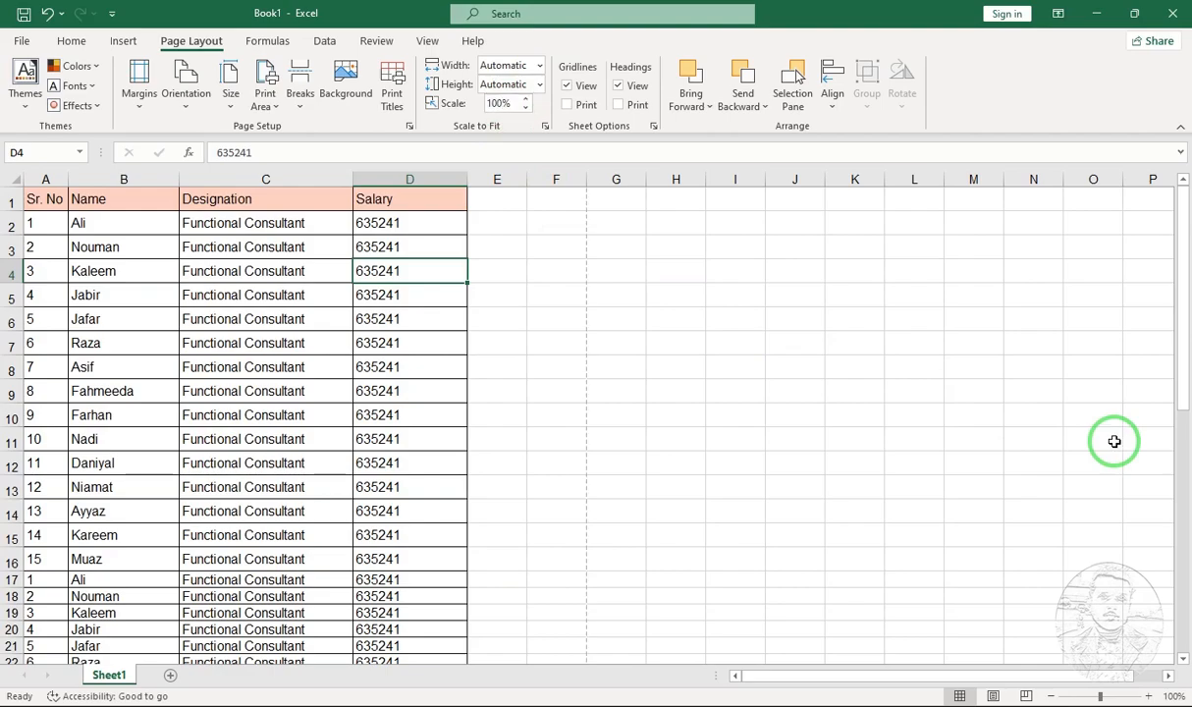
left_click(496, 296)
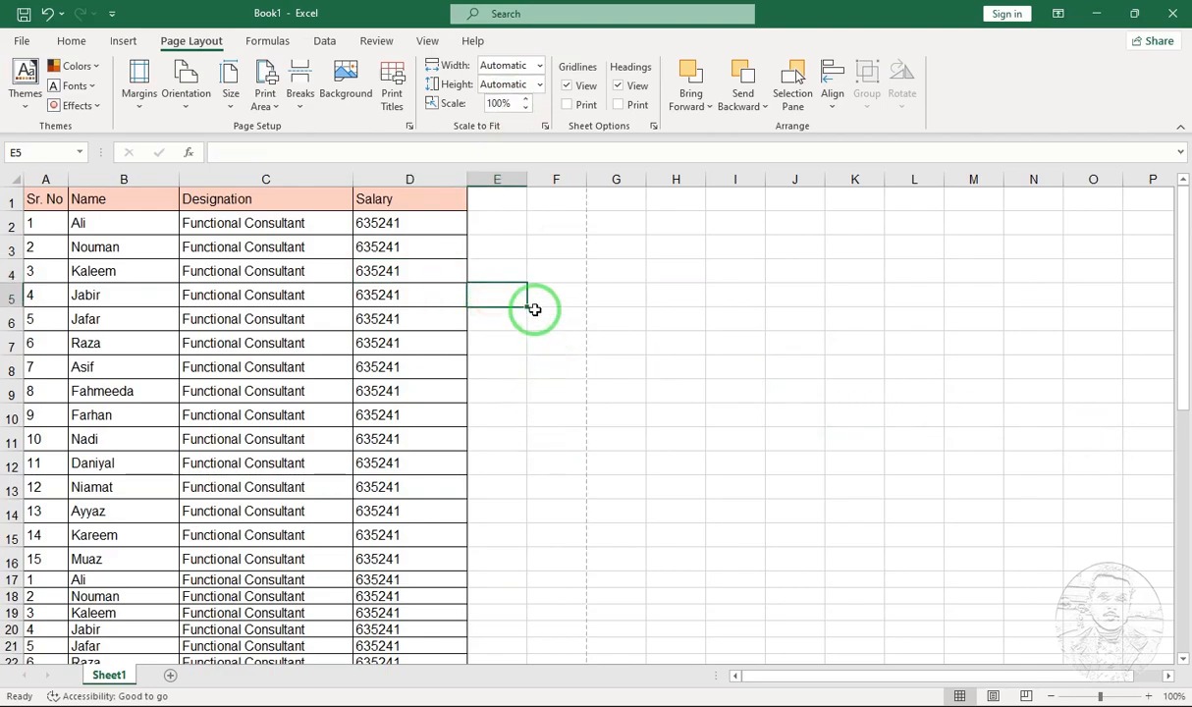
key("ctrl+p")
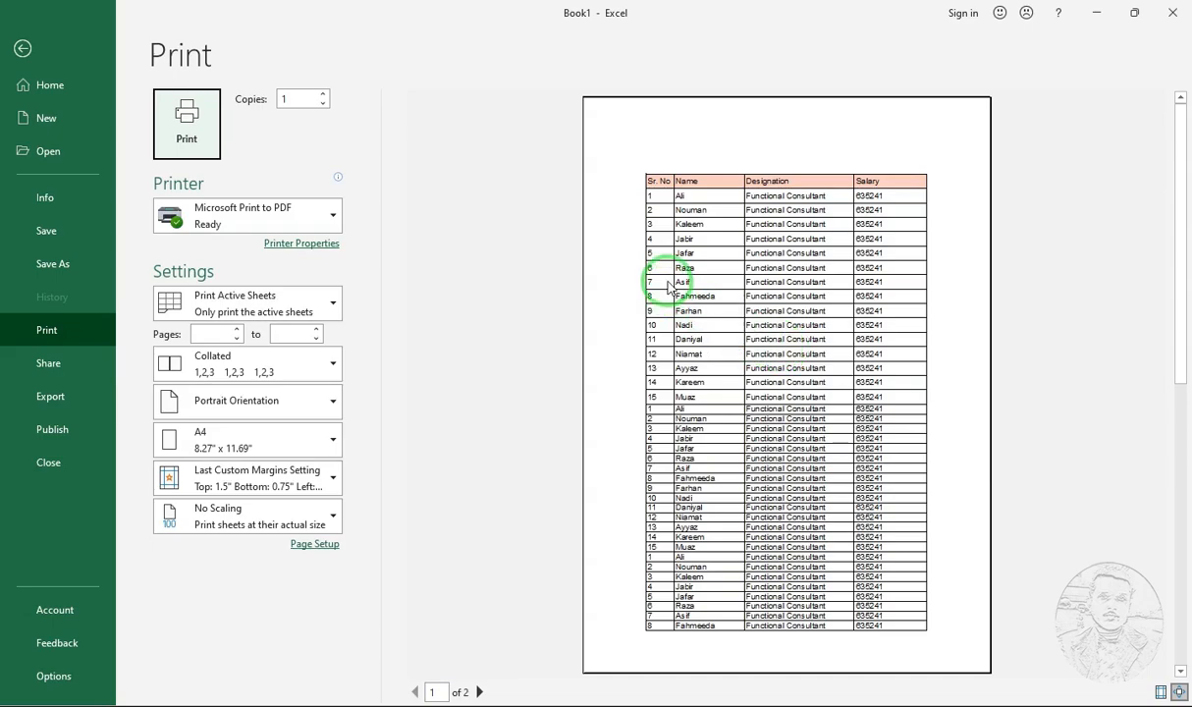
key("Escape")
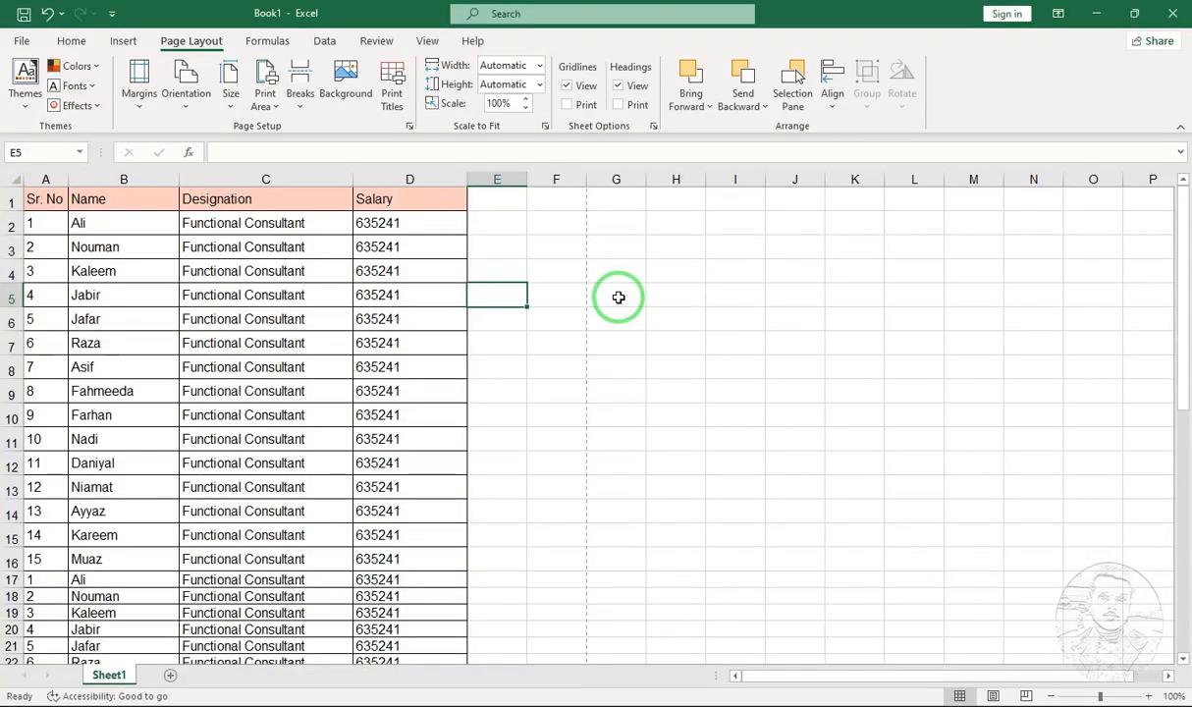
Enable printing of gridlines for the sheet and check the result in the print preview.
left_click(565, 104)
left_click(506, 244)
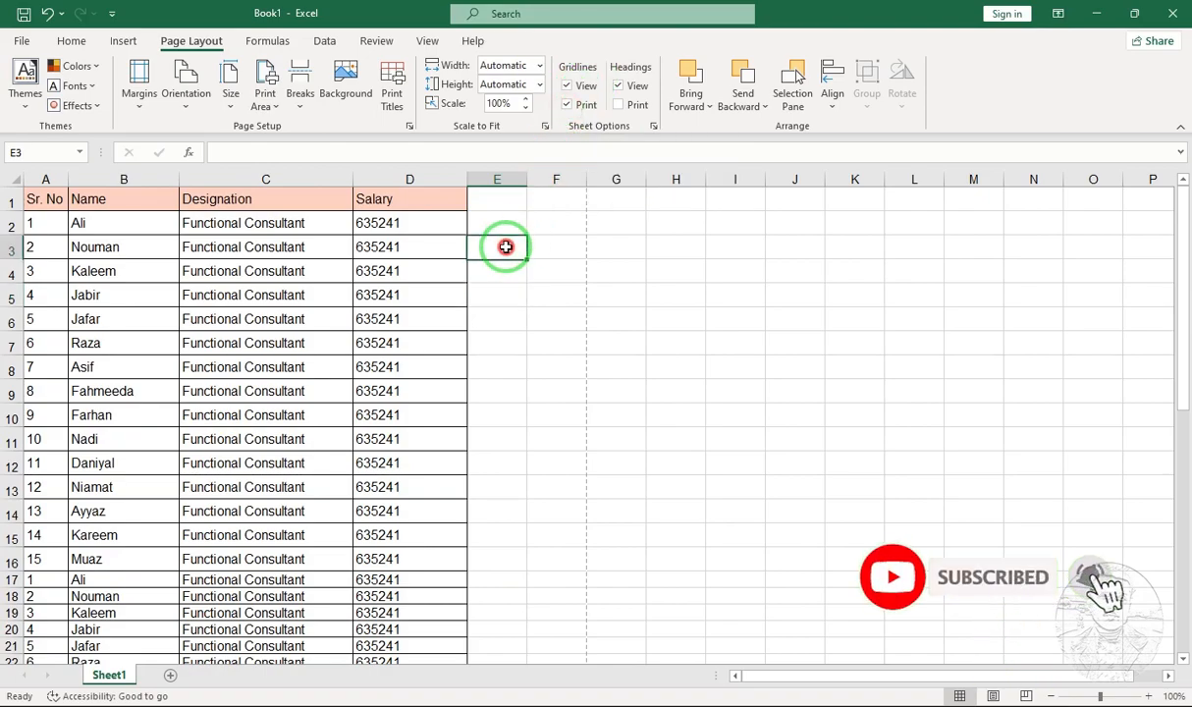
key("ctrl+p")
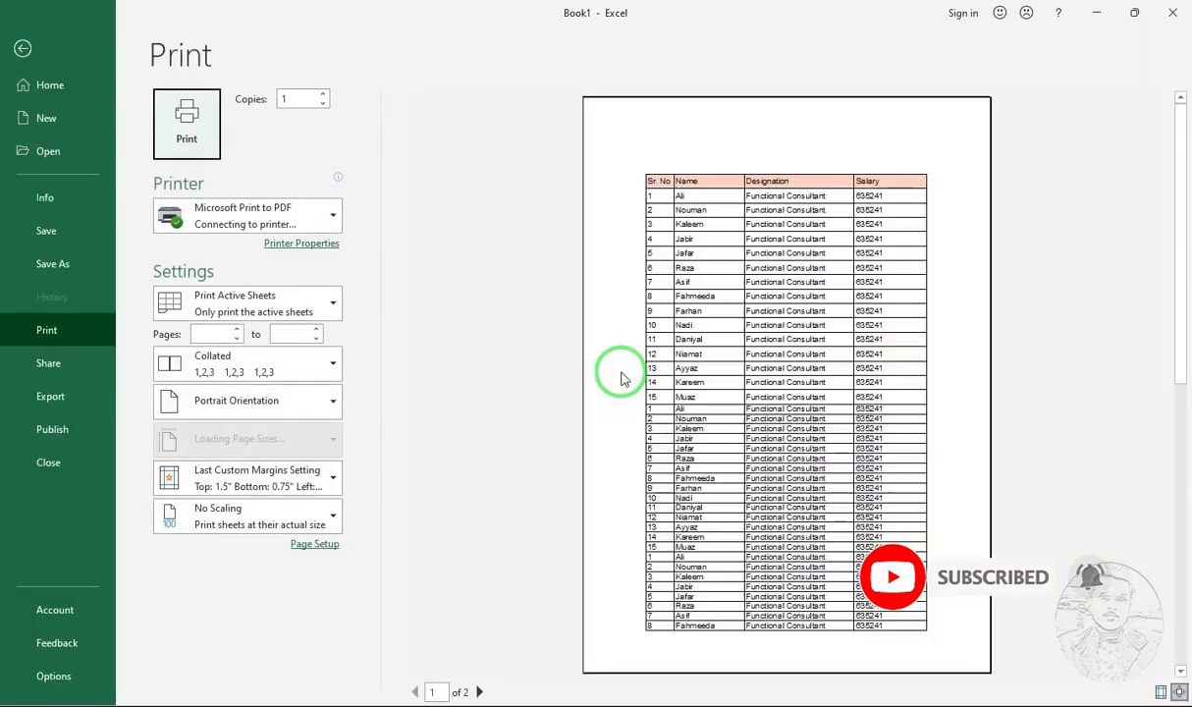
key("Escape")
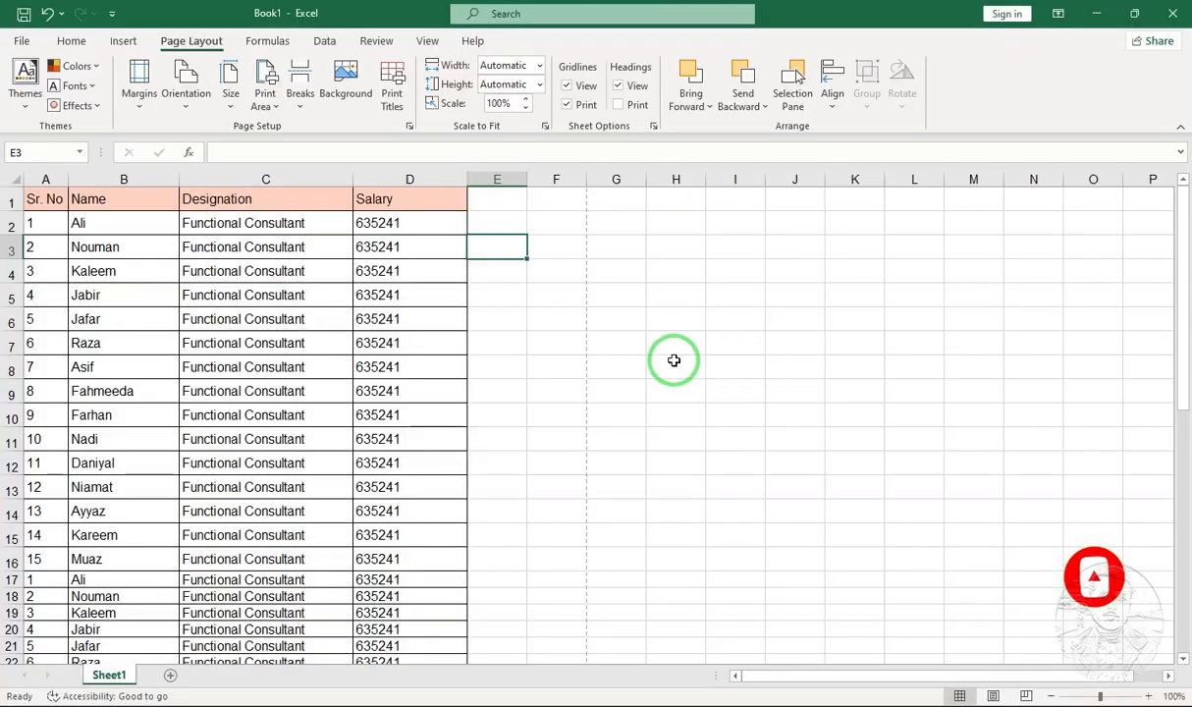
left_click(521, 277)
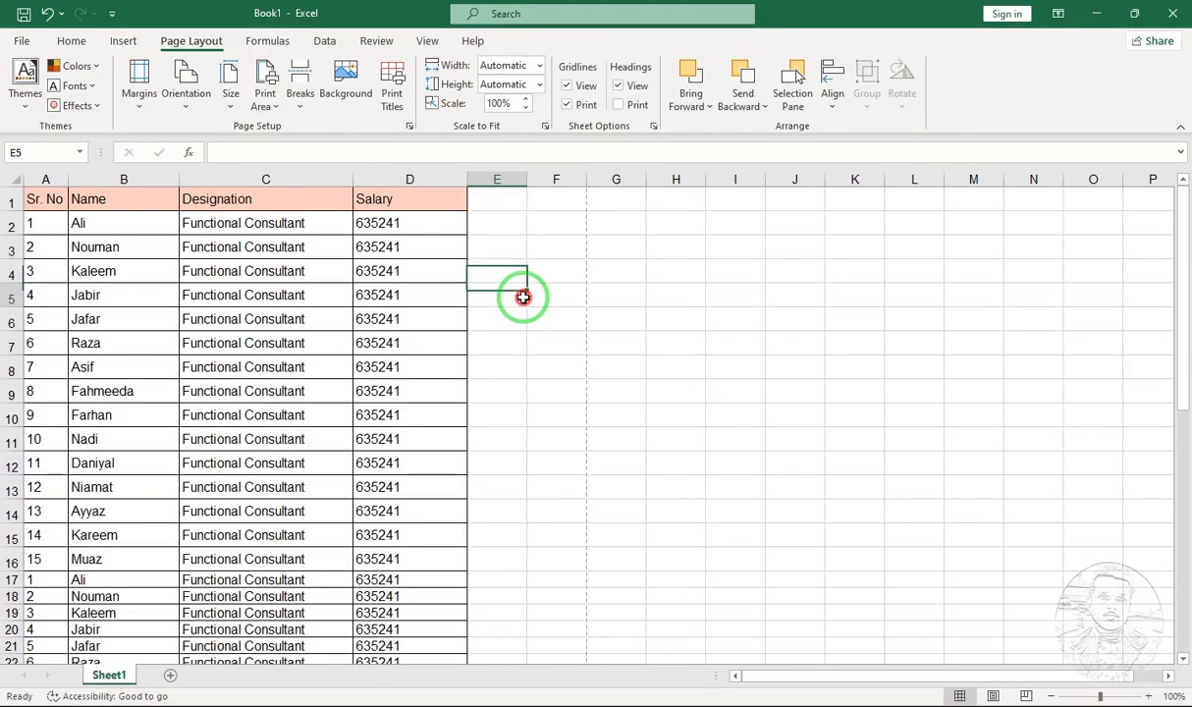
left_click(521, 293)
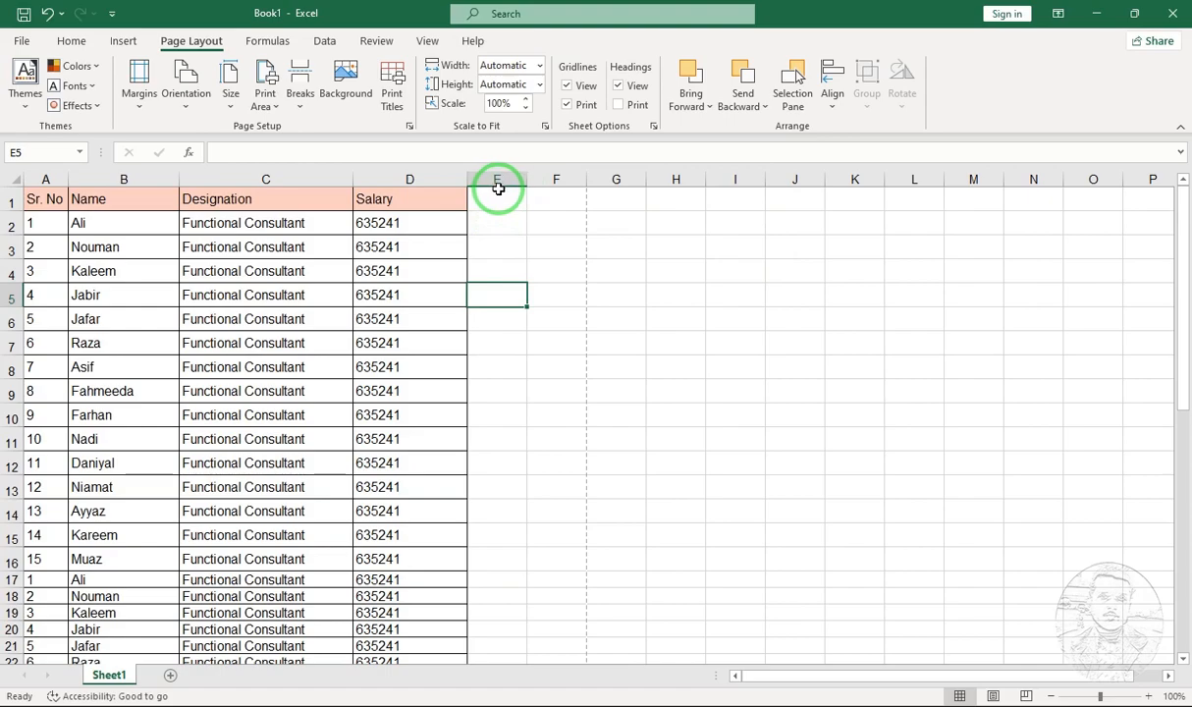
left_click(511, 216)
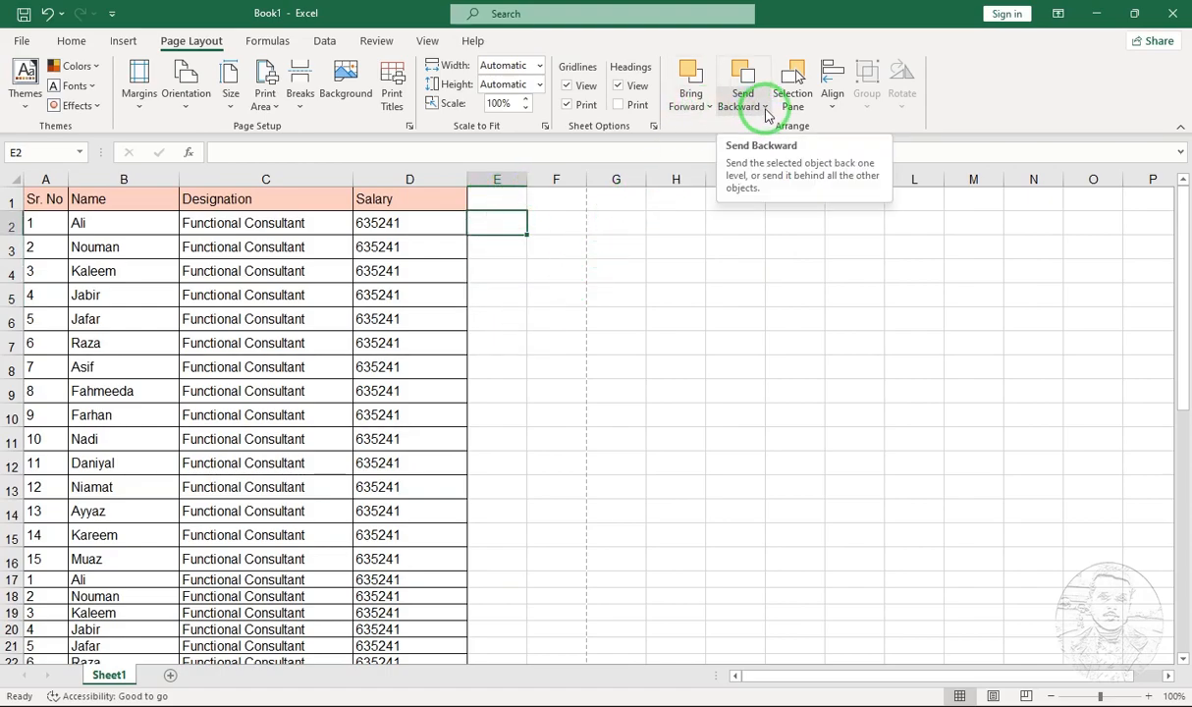
left_click(477, 296)
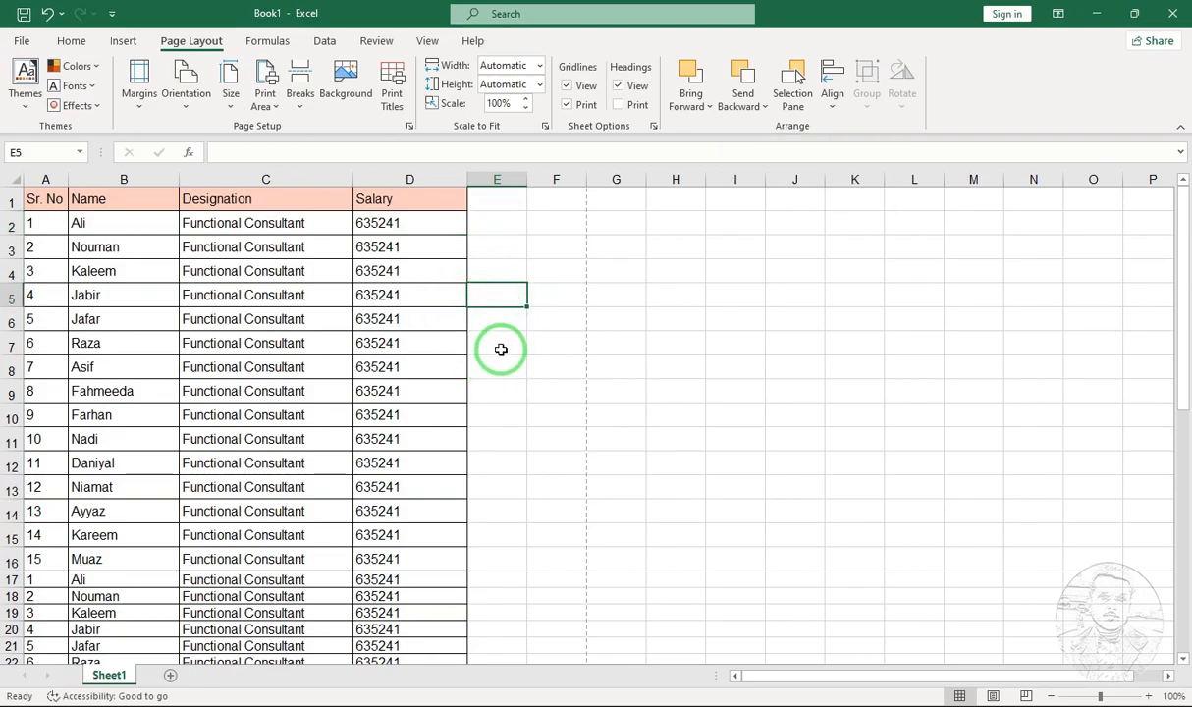
Draw a rectangle about 1.45" high and 2.13" wide beside the table, over columns E to H.
left_click(123, 41)
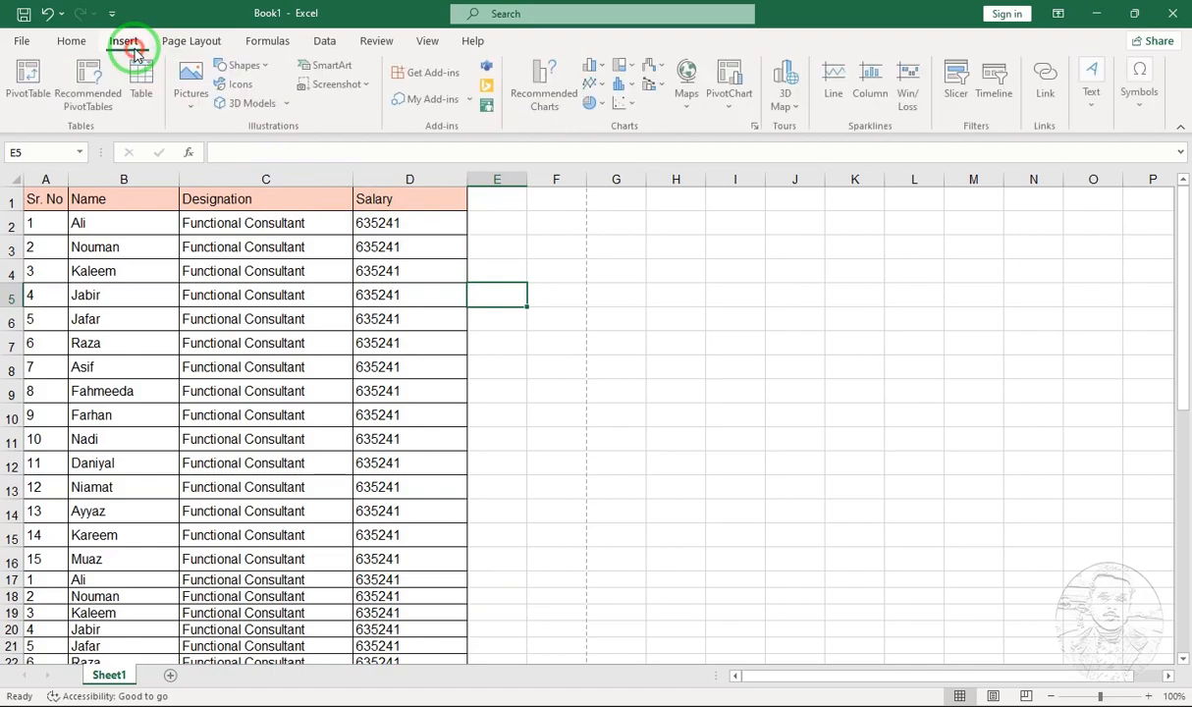
left_click(246, 65)
left_click(289, 109)
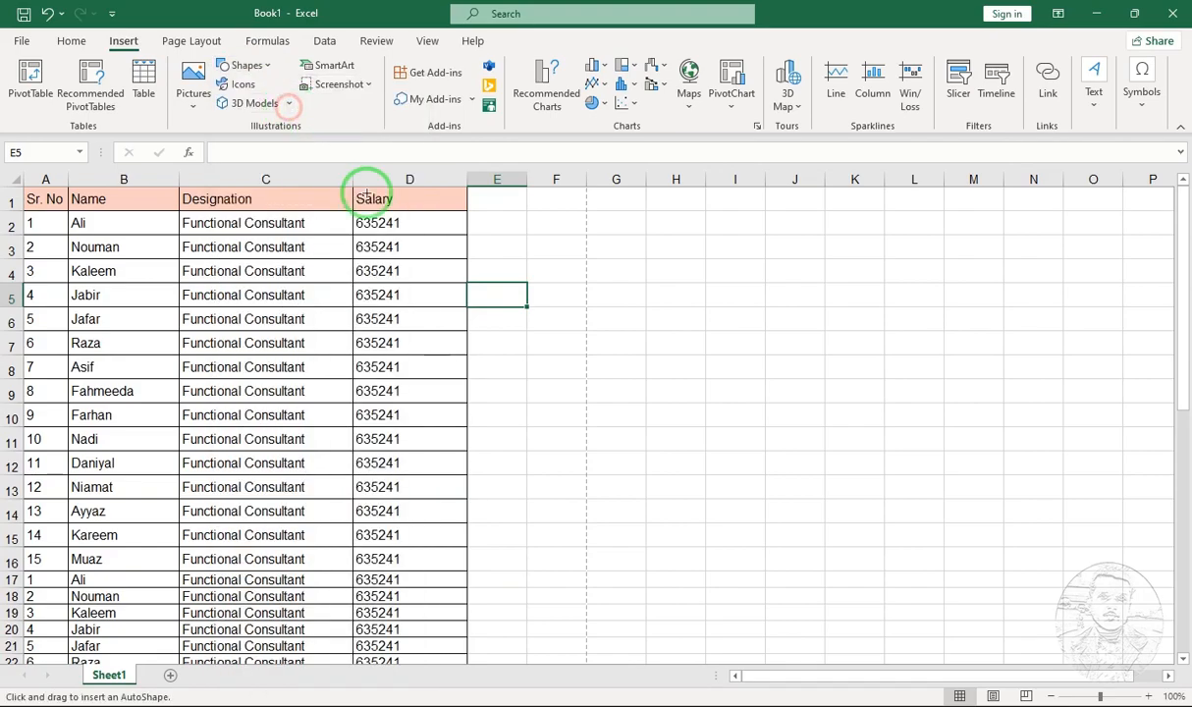
left_click_drag(540, 293, 658, 370)
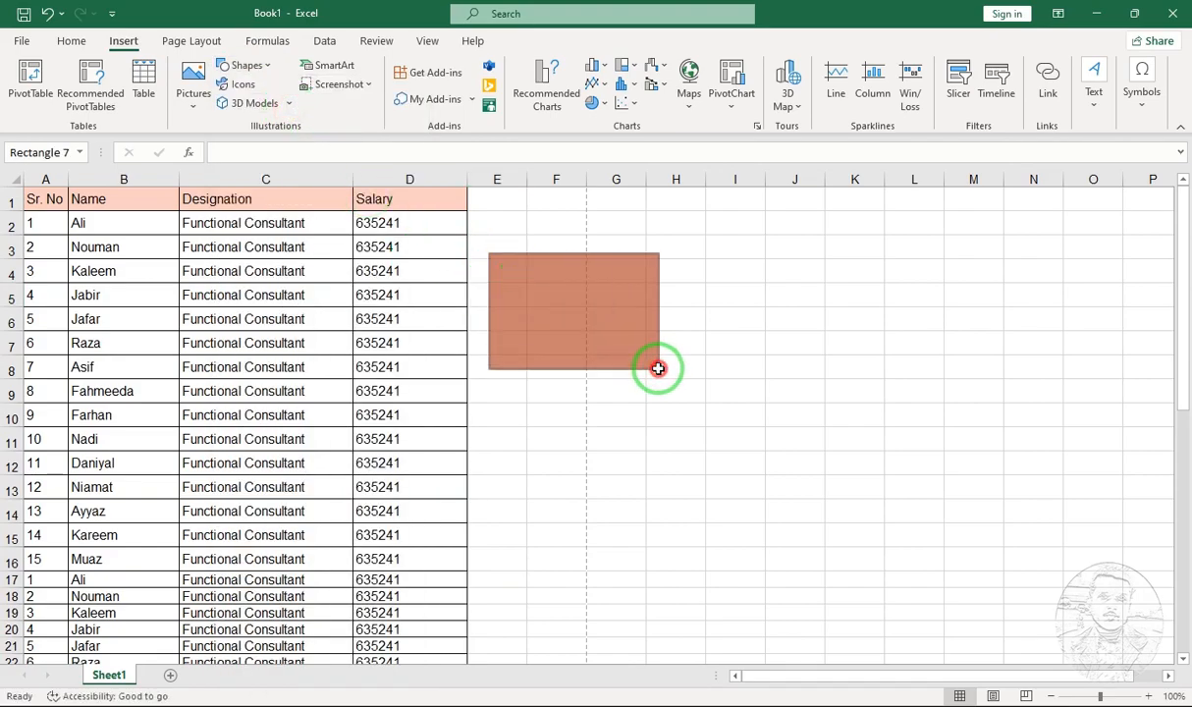
Draw an oval about 1.9" high and 1.78" wide, and move it so it overlaps the rectangle.
left_click(123, 41)
left_click(268, 78)
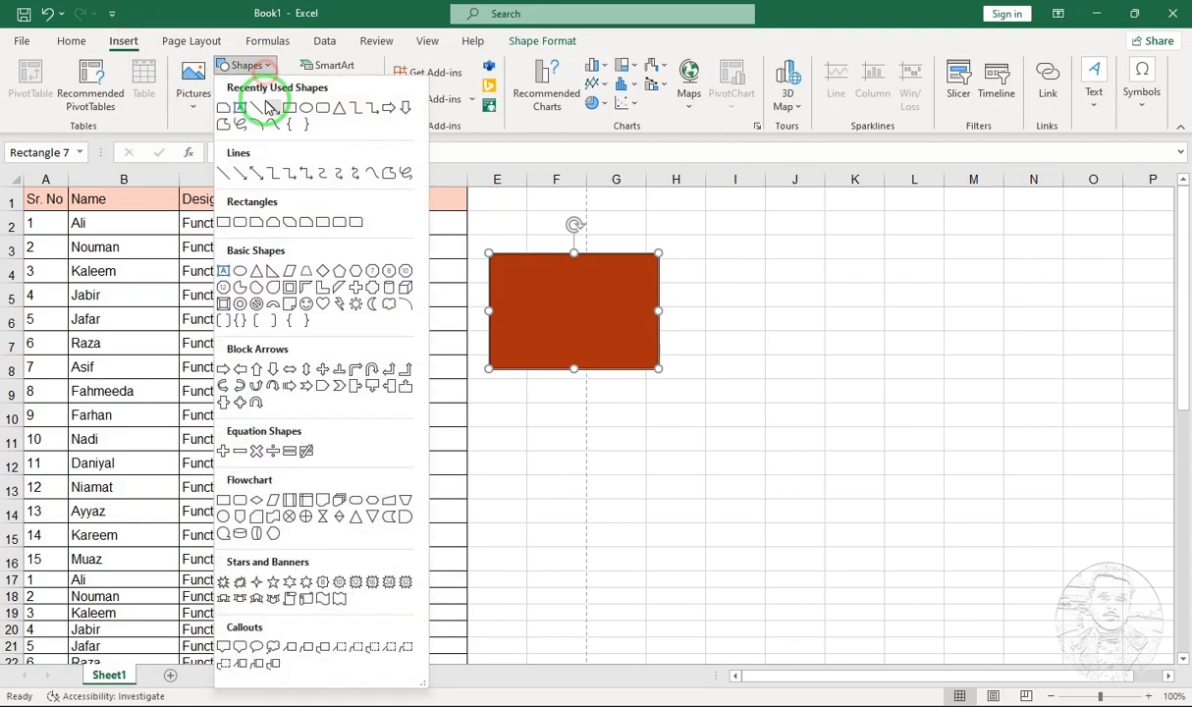
left_click(303, 102)
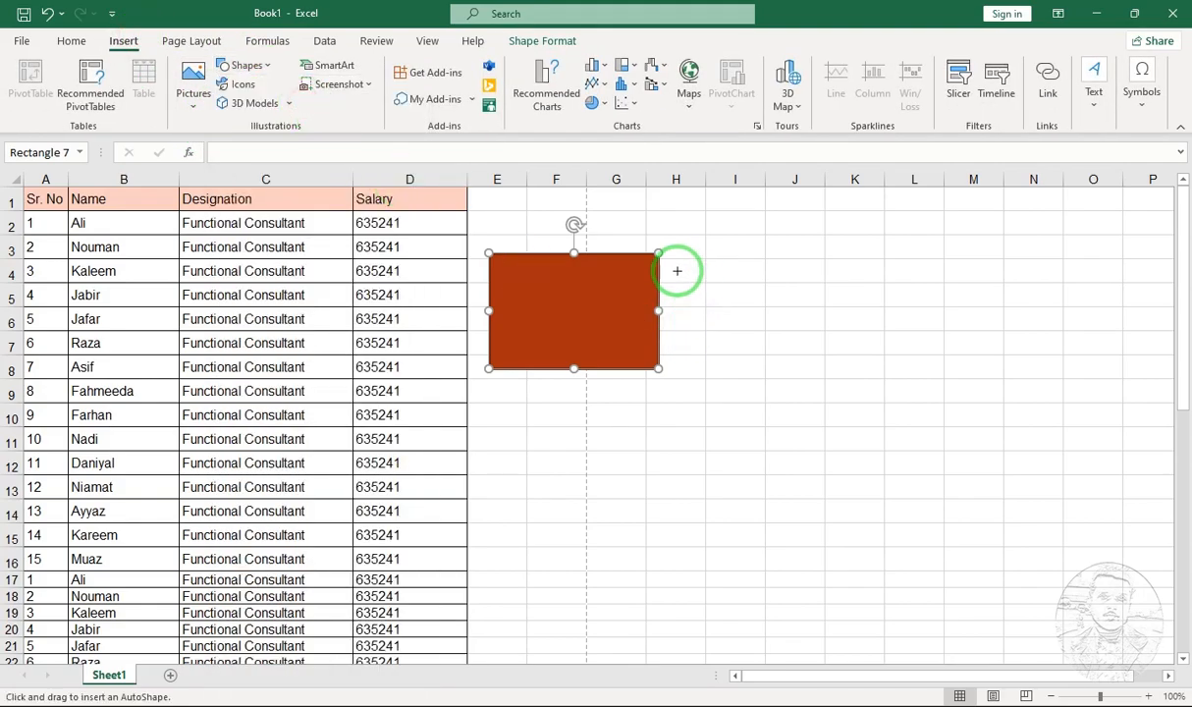
left_click_drag(677, 270, 819, 422)
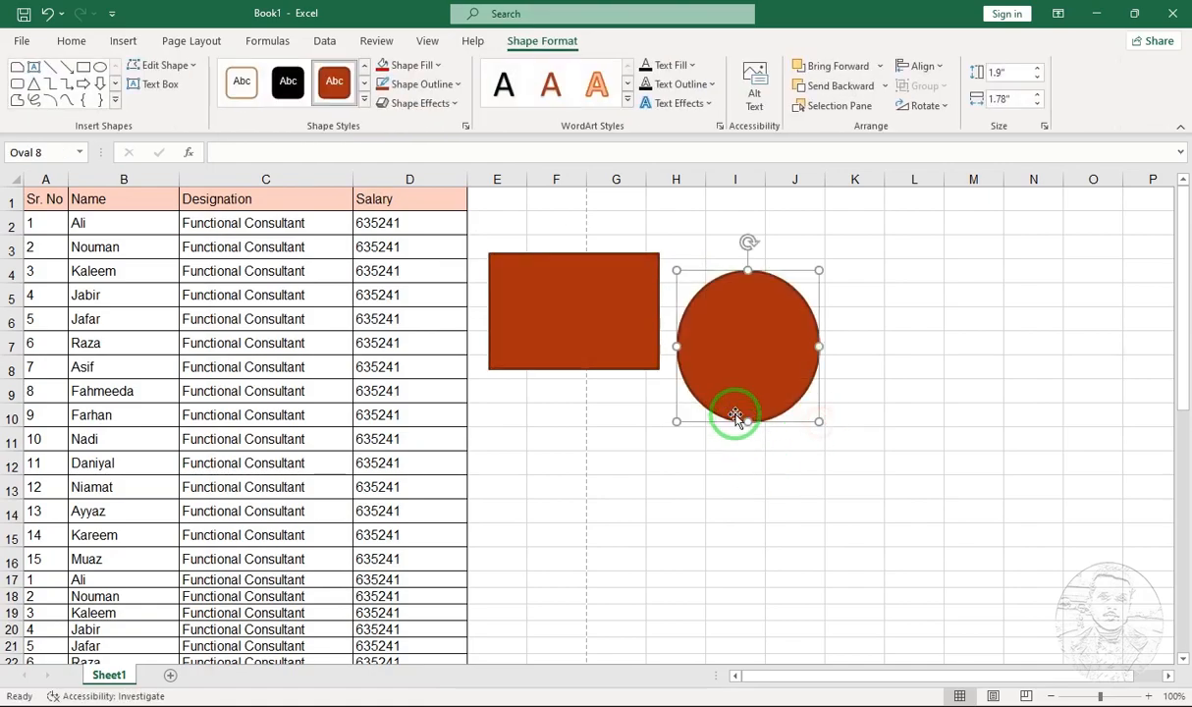
left_click_drag(710, 344, 649, 311)
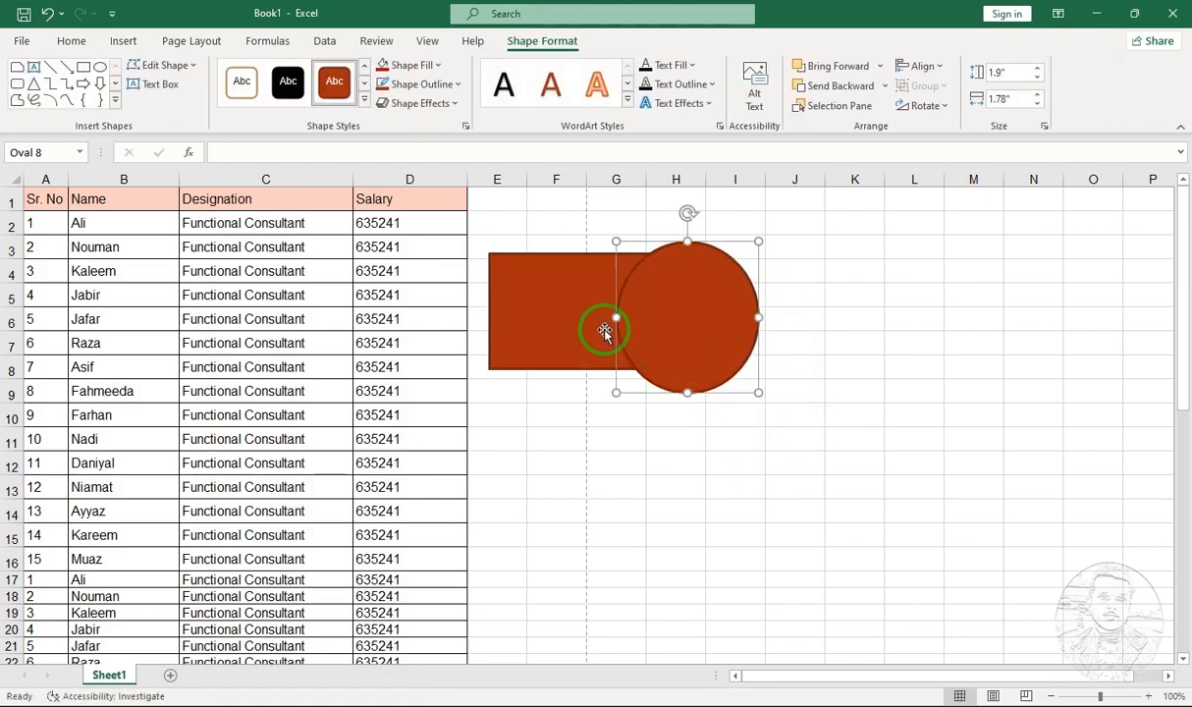
Bring the rectangle forward one level in front of the oval.
left_click(569, 314)
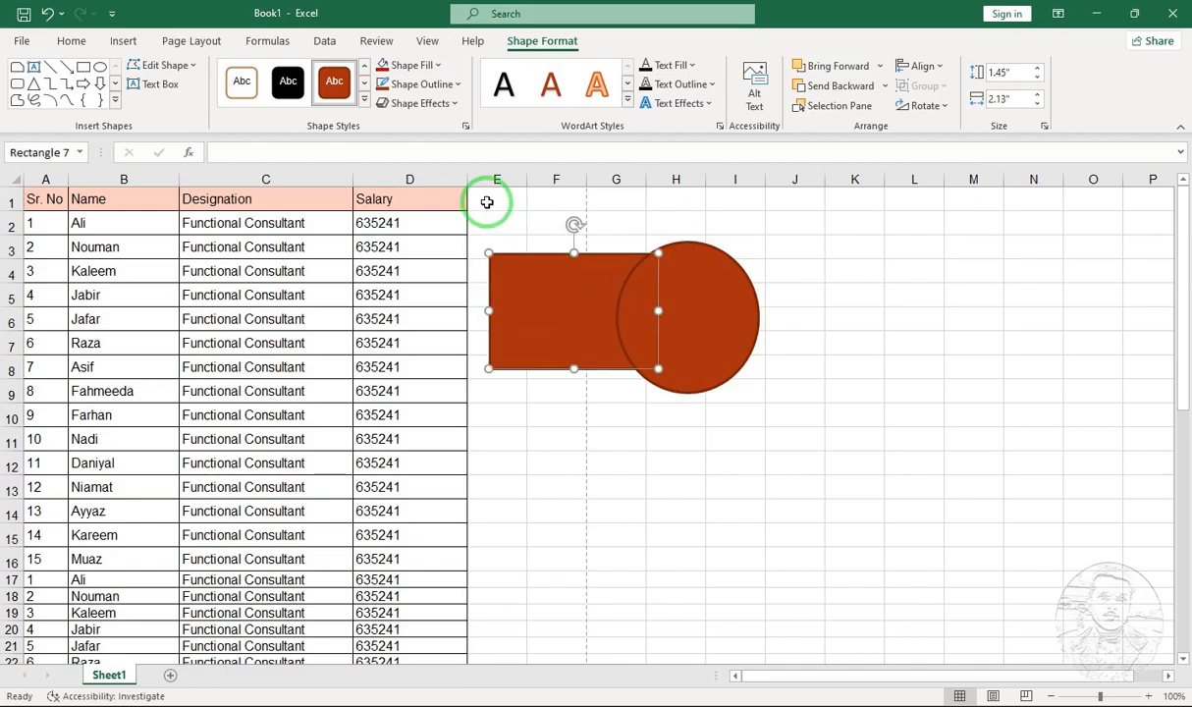
left_click(201, 41)
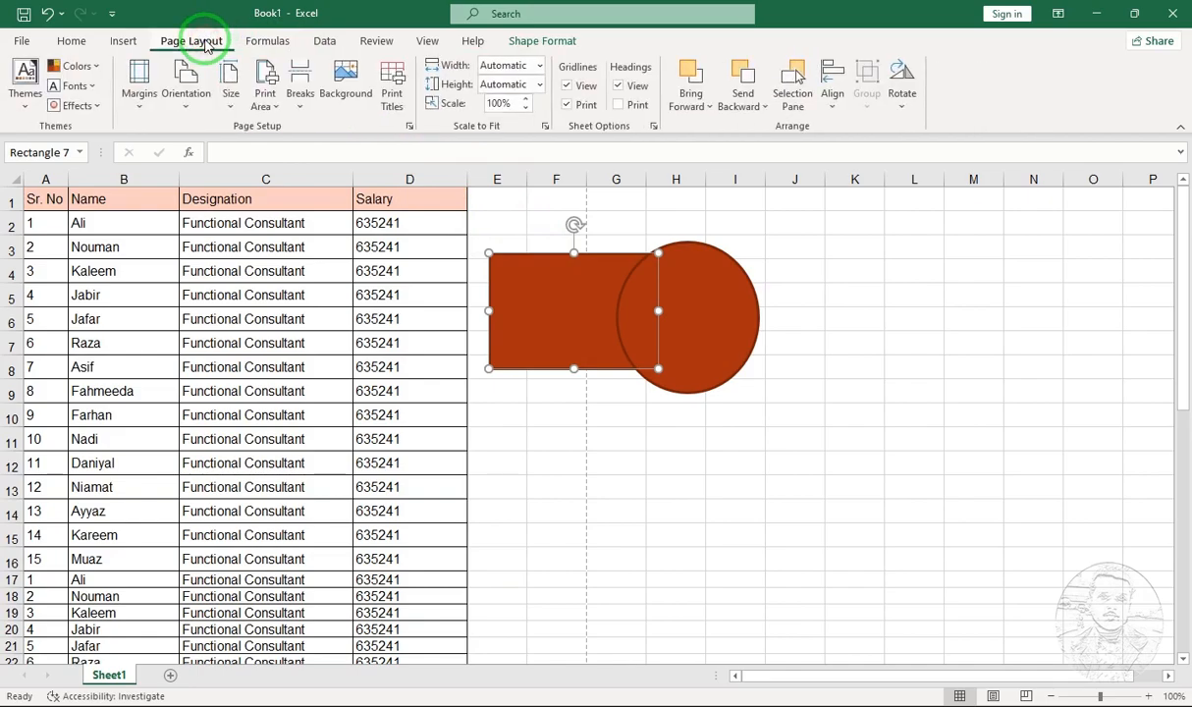
left_click(693, 104)
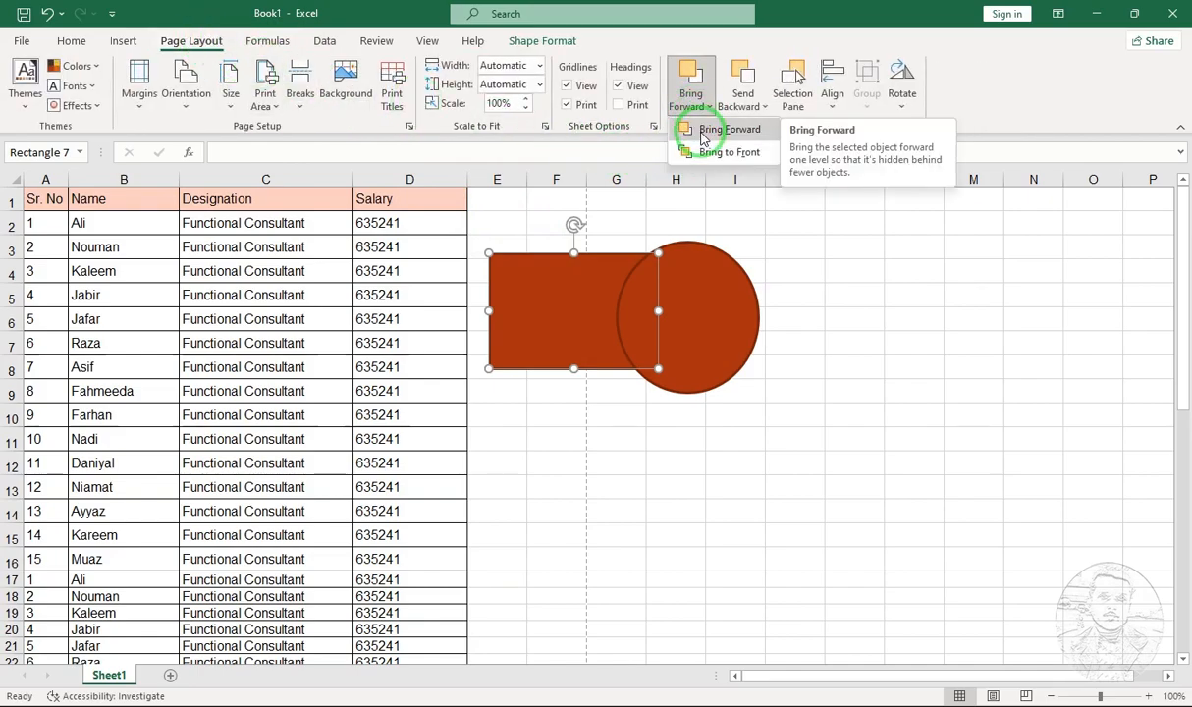
left_click(704, 134)
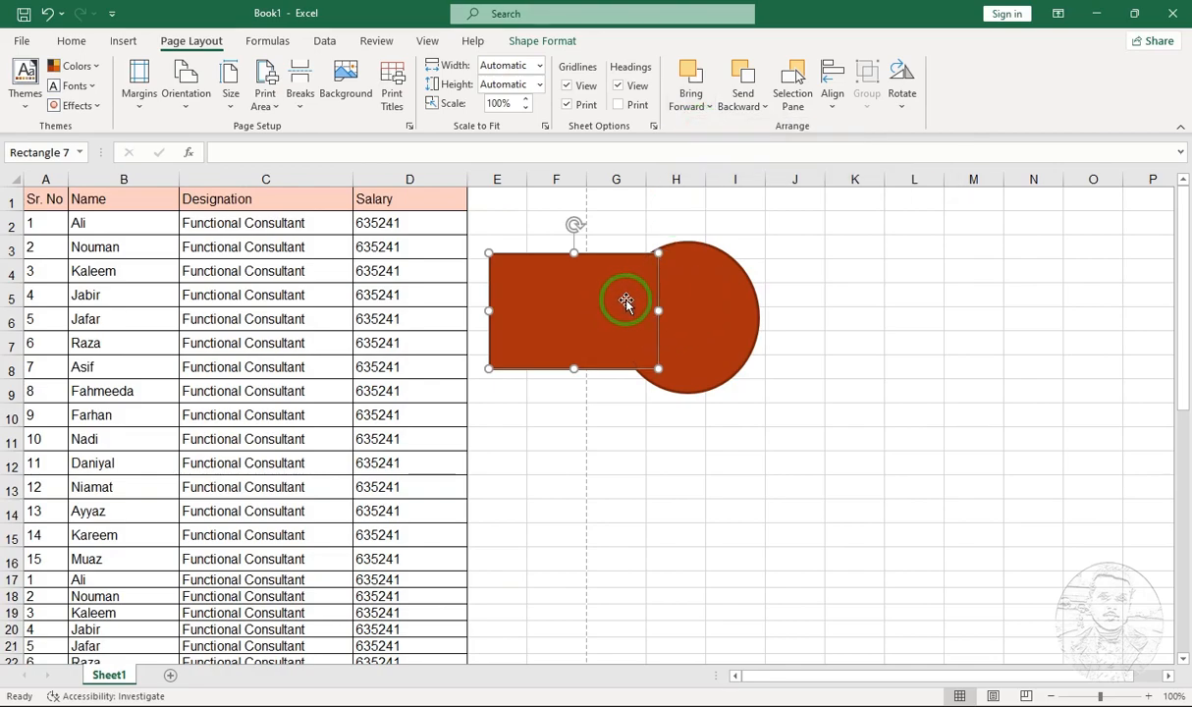
Fill the oval with the gold theme color.
left_click(684, 299)
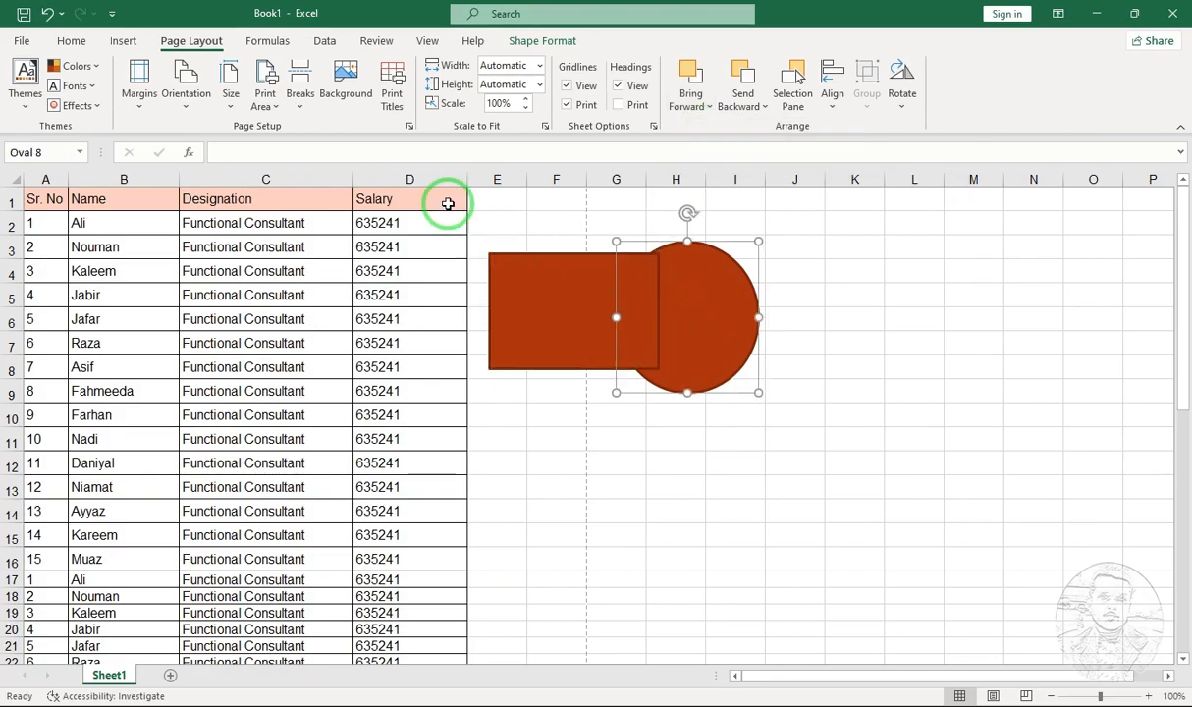
left_click(73, 45)
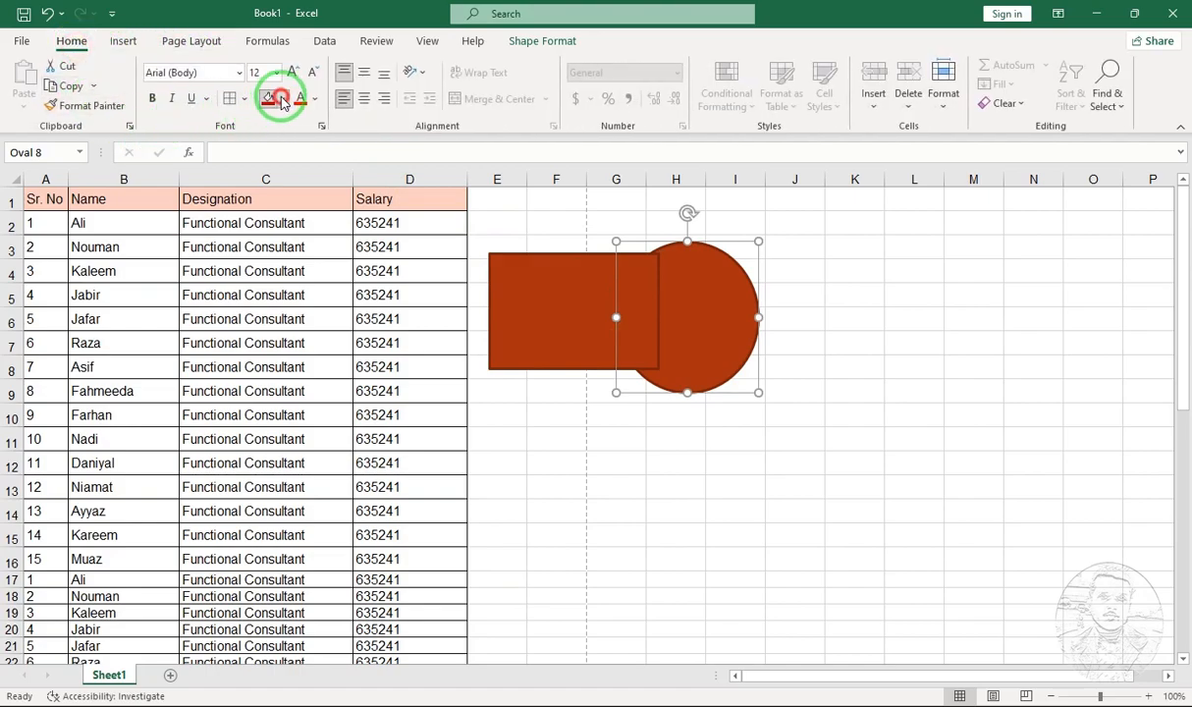
left_click(281, 99)
left_click_drag(301, 167, 613, 361)
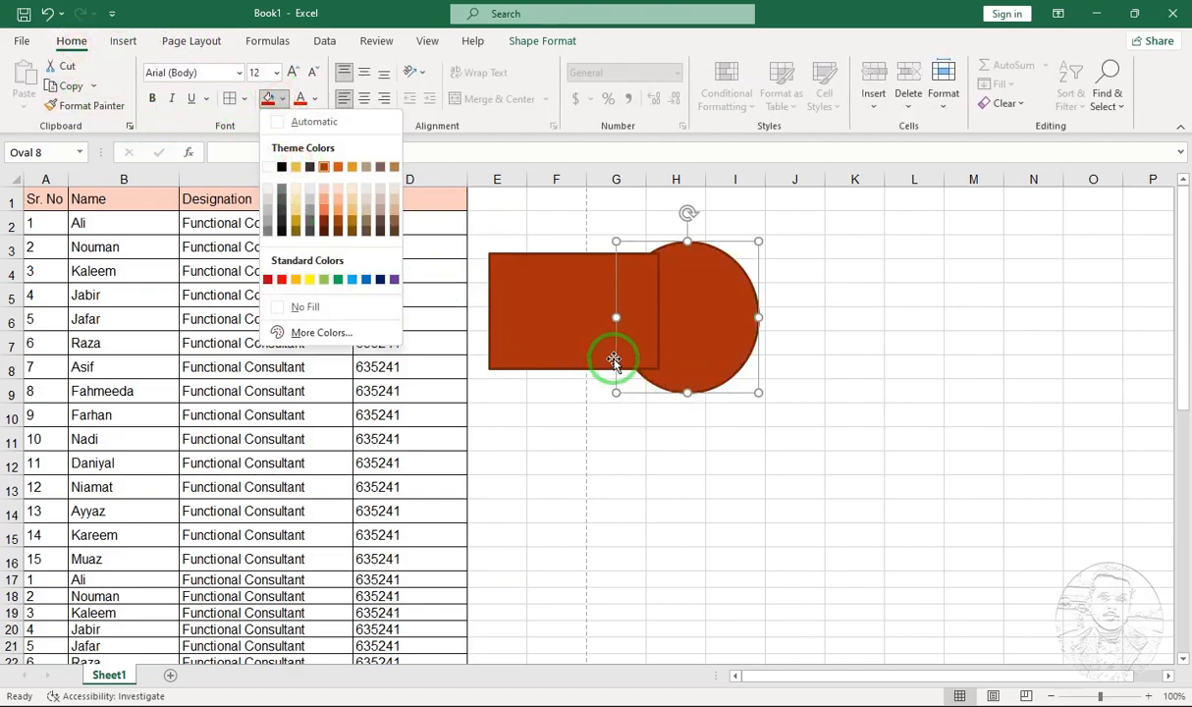
left_click(296, 167)
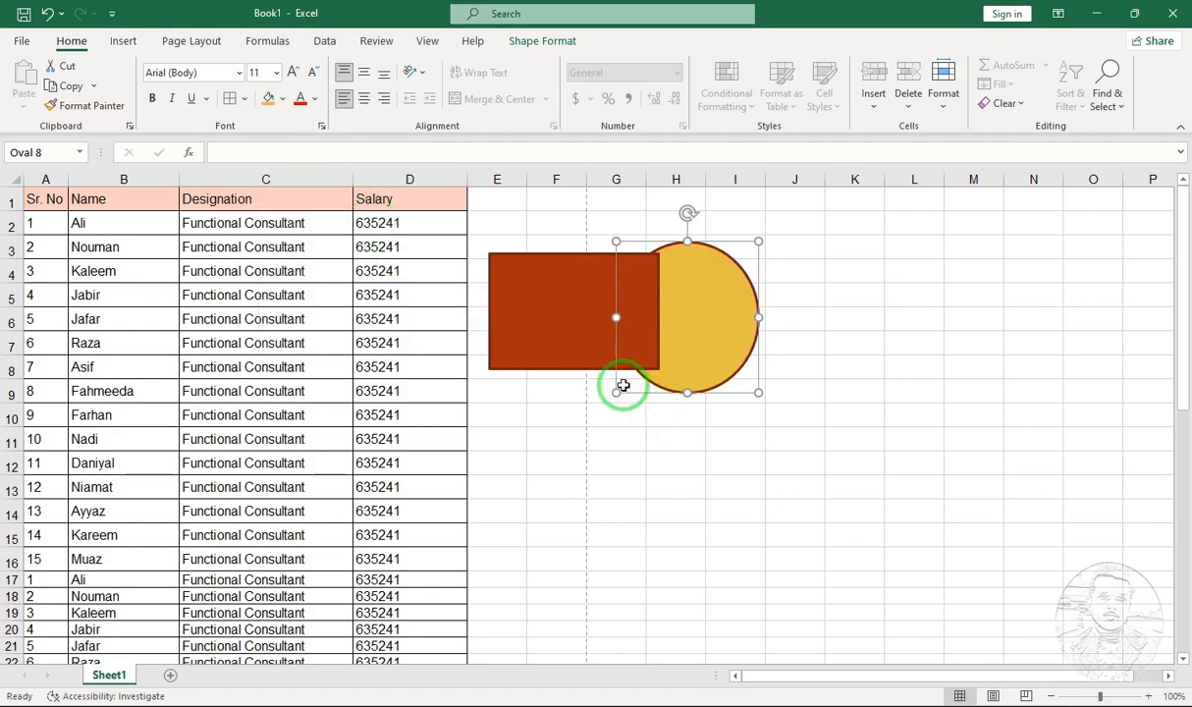
left_click(581, 393)
Bring the gold oval to the front of the rectangle.
left_click(710, 335)
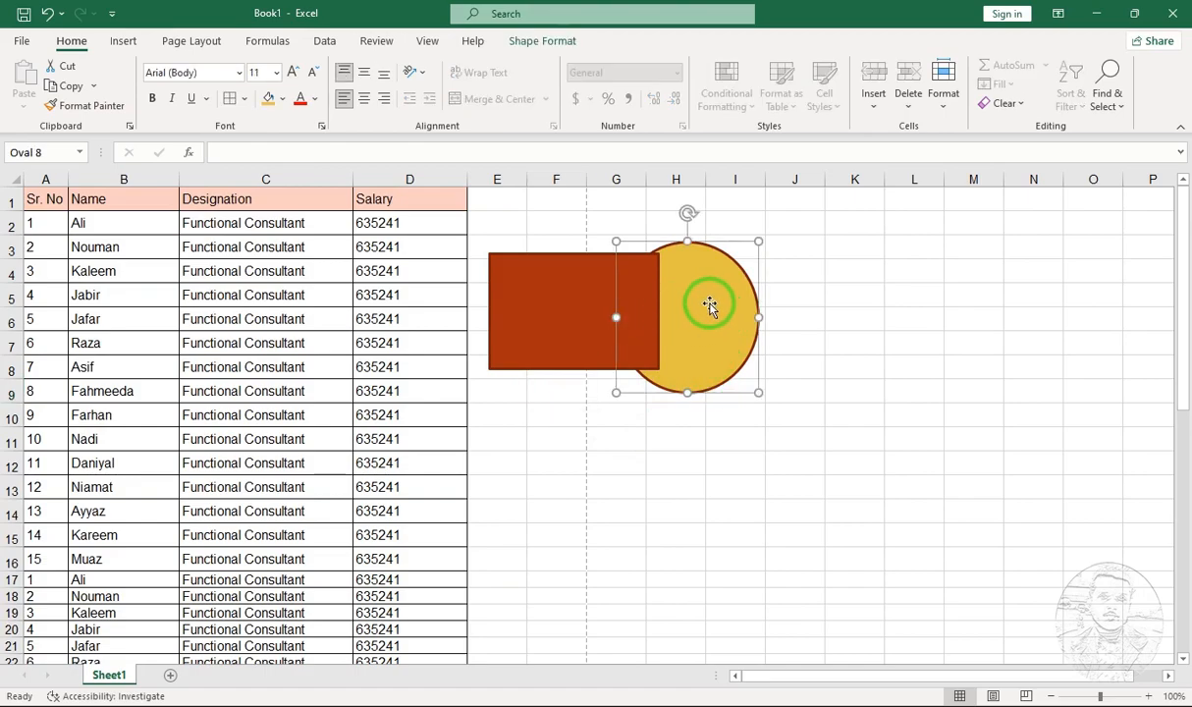
left_click(196, 43)
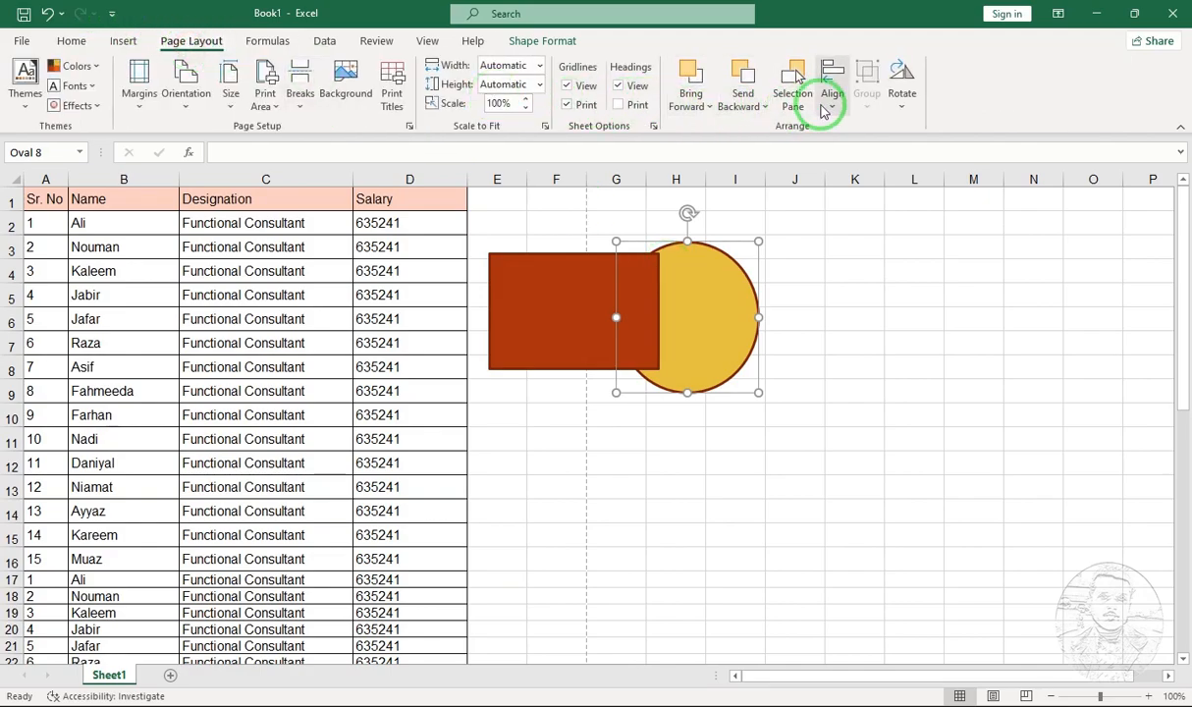
left_click(707, 115)
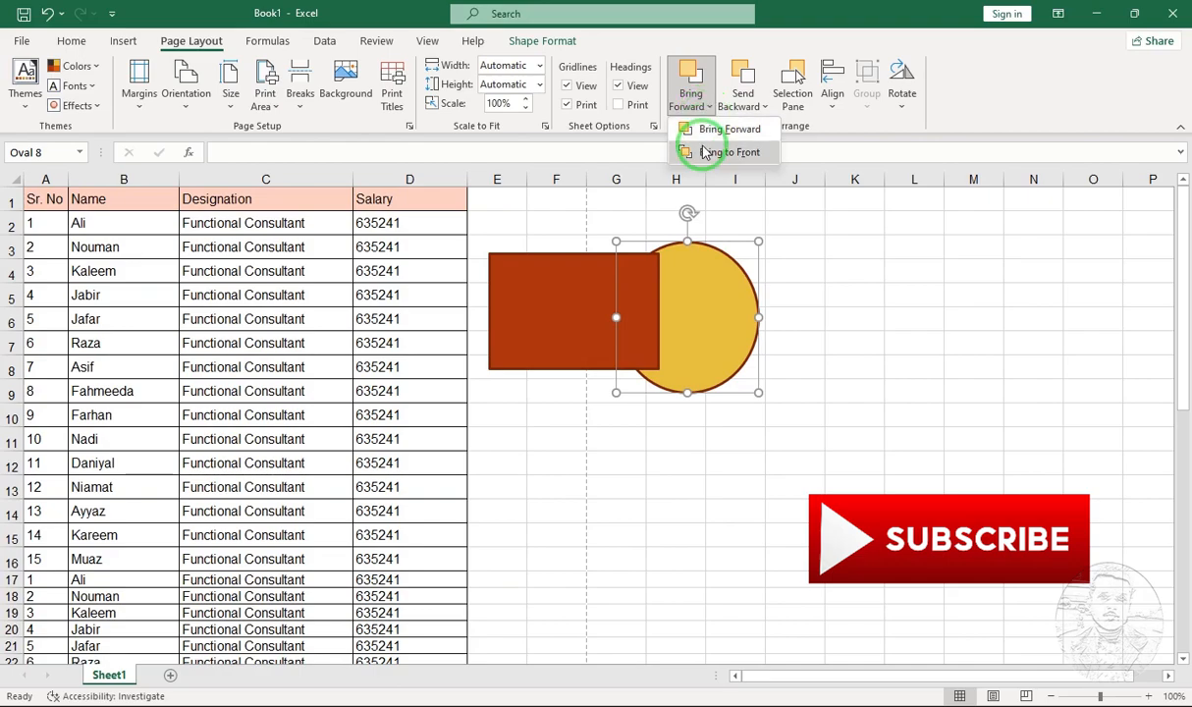
left_click(704, 152)
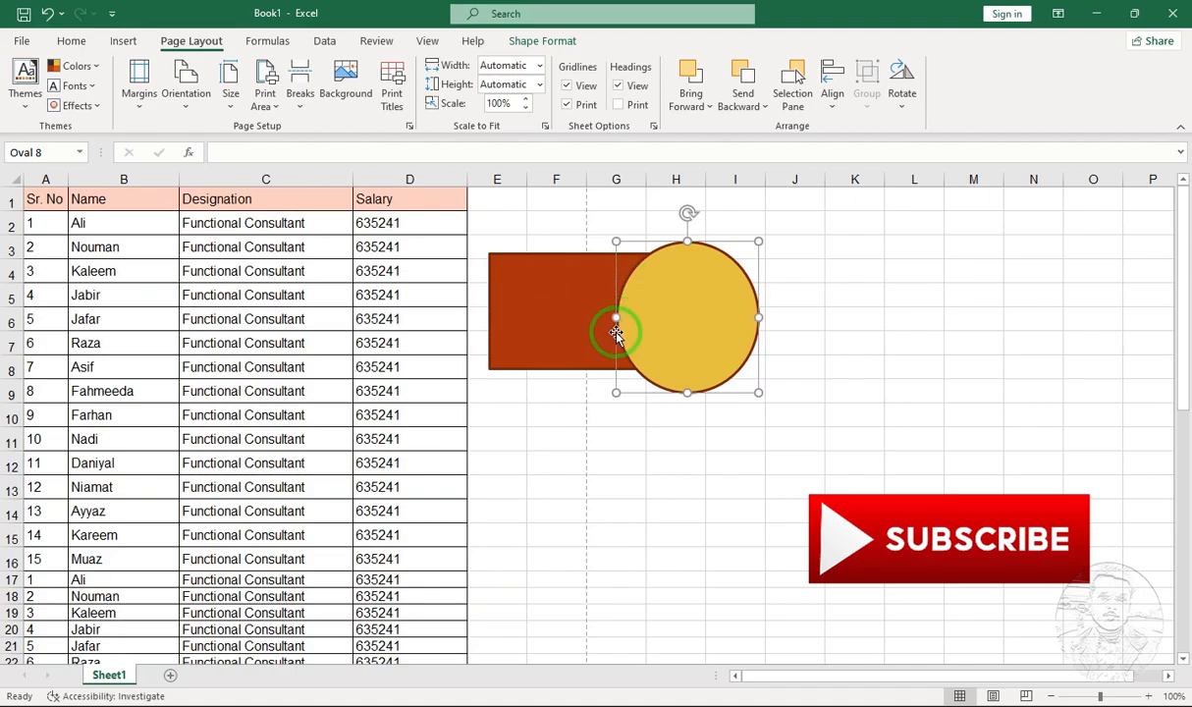
Display the Selection pane, and use it to hide the rectangle and show it again.
left_click(797, 90)
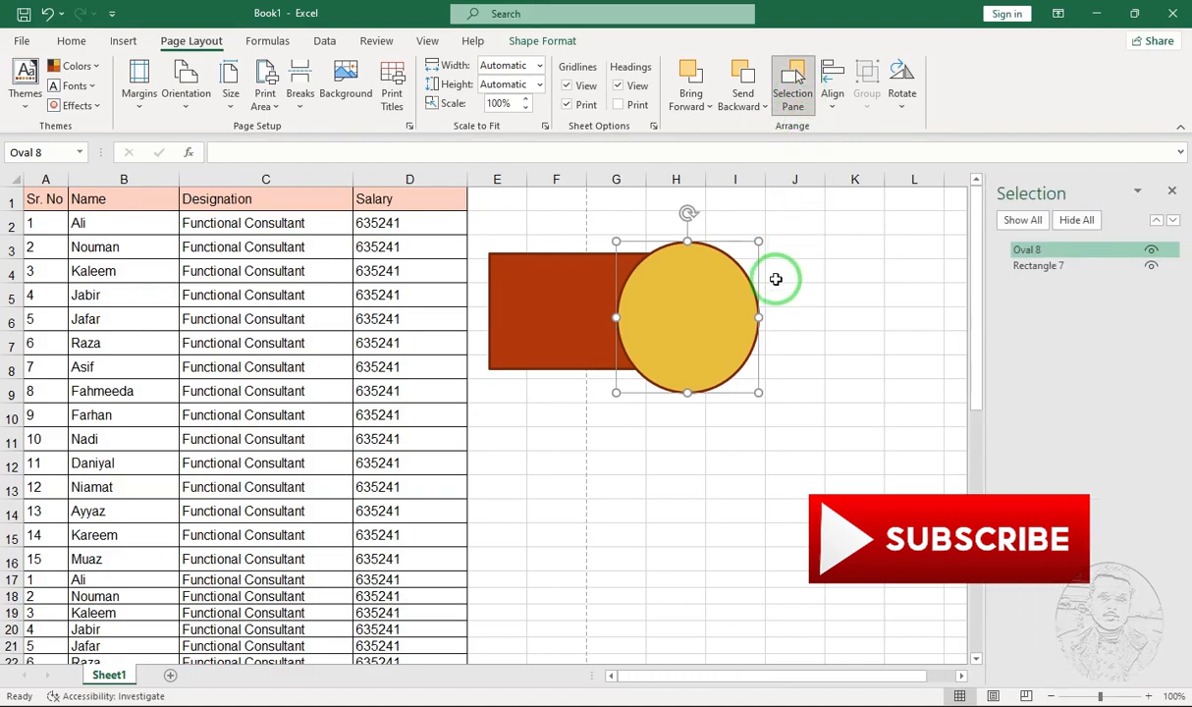
left_click(688, 438)
left_click(591, 305)
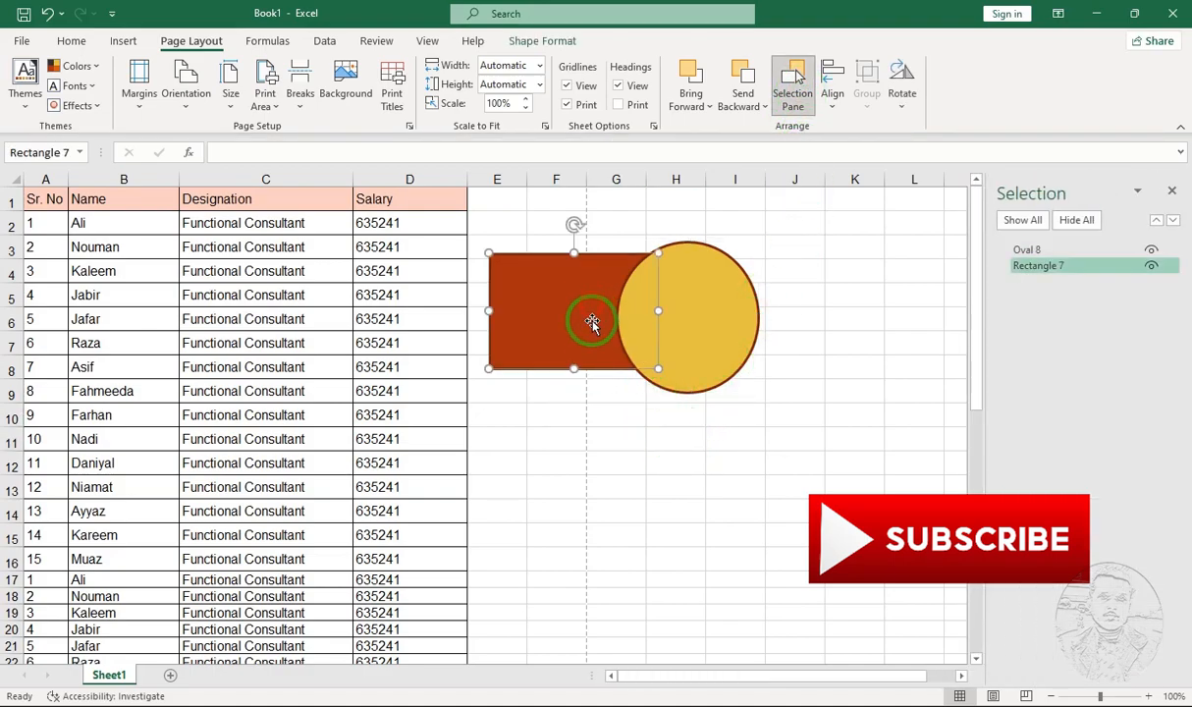
left_click(1150, 266)
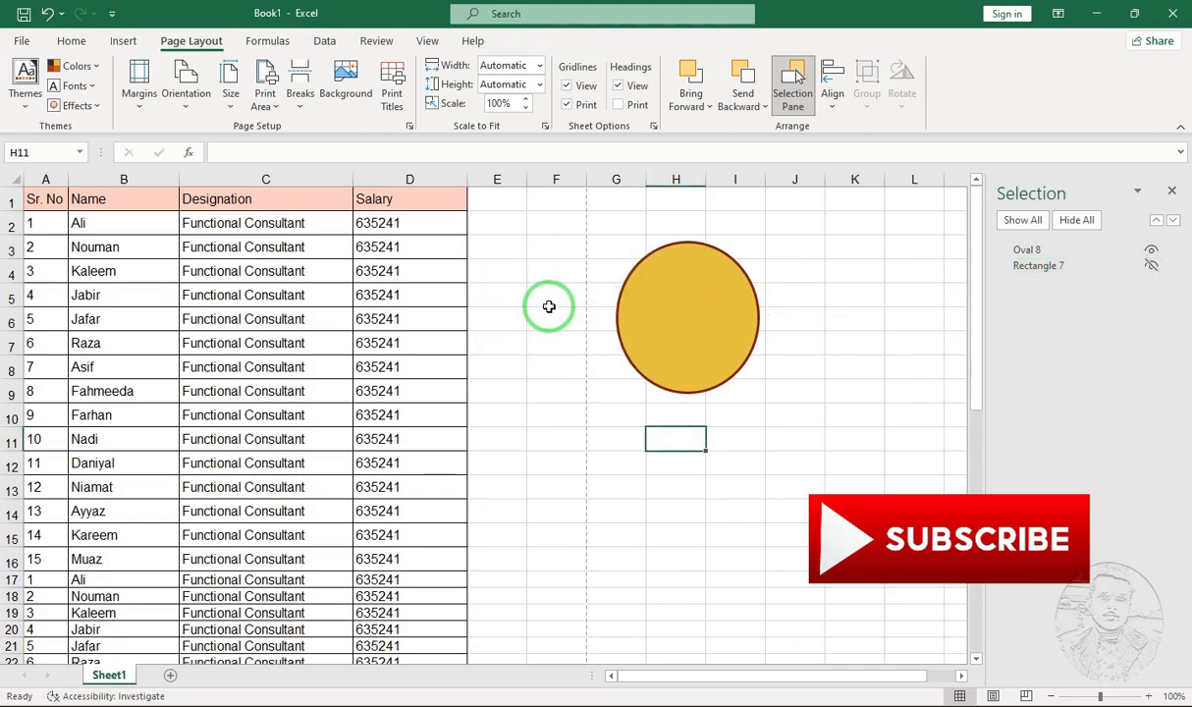
left_click(1151, 265)
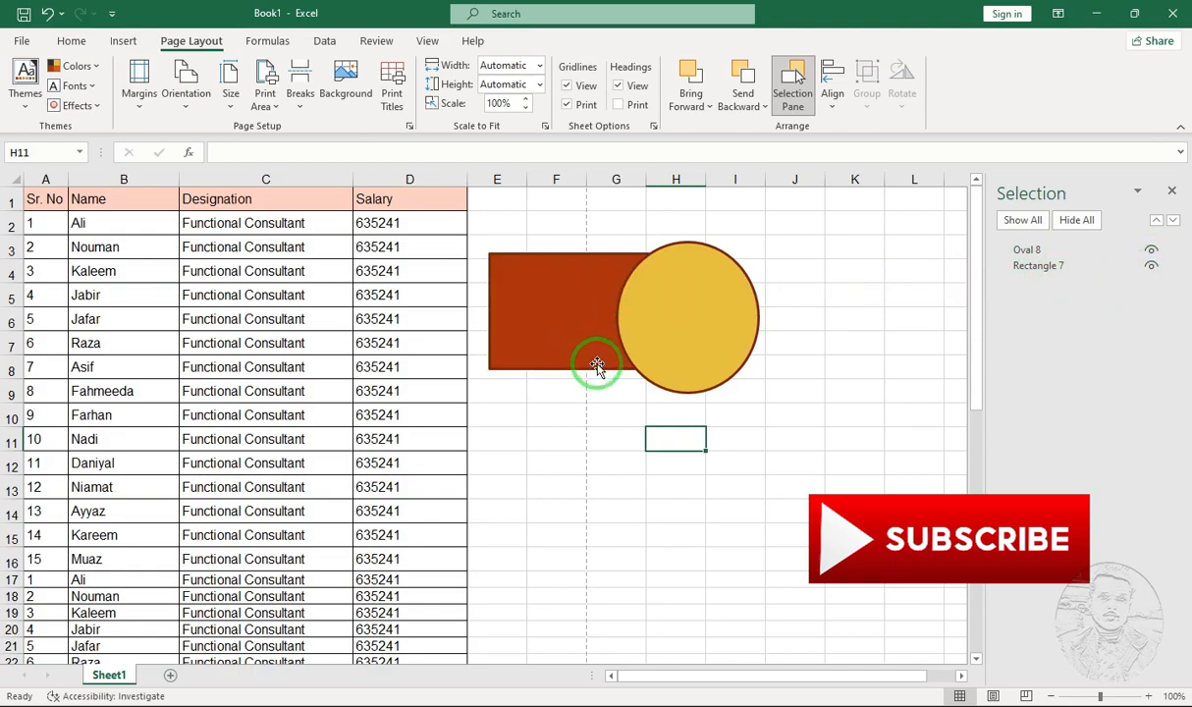
Align the right edges of the oval and rectangle, and undo that alignment.
left_click(675, 319)
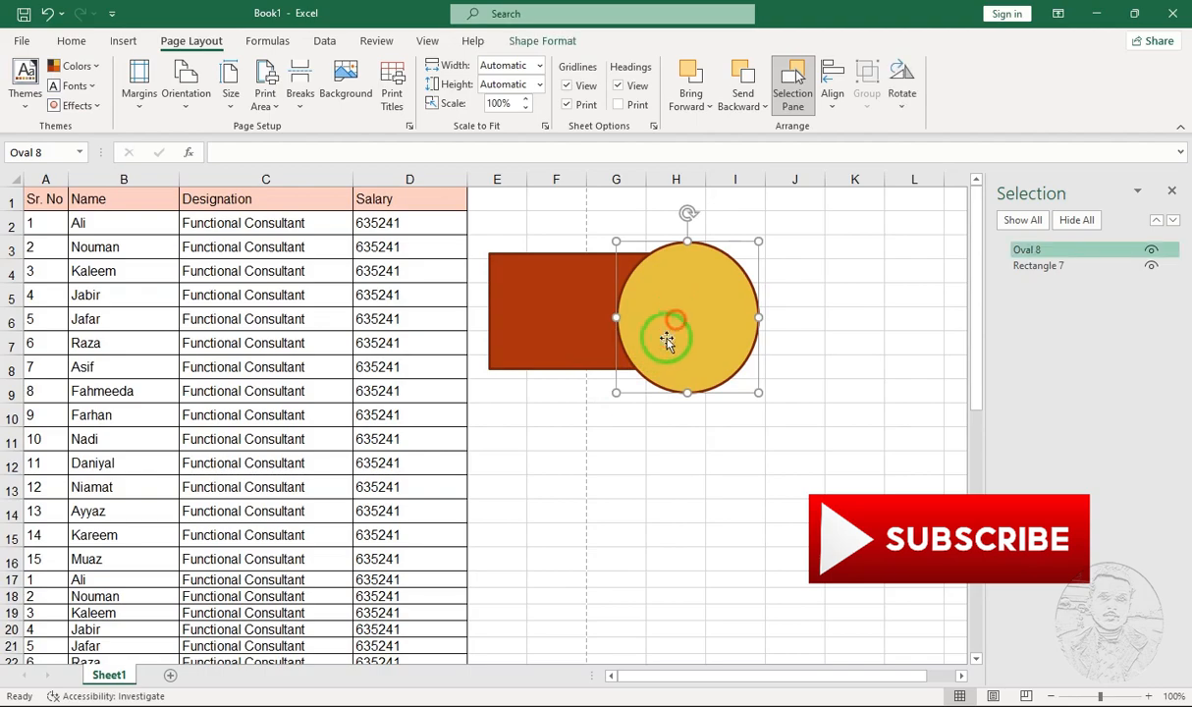
left_click(833, 110)
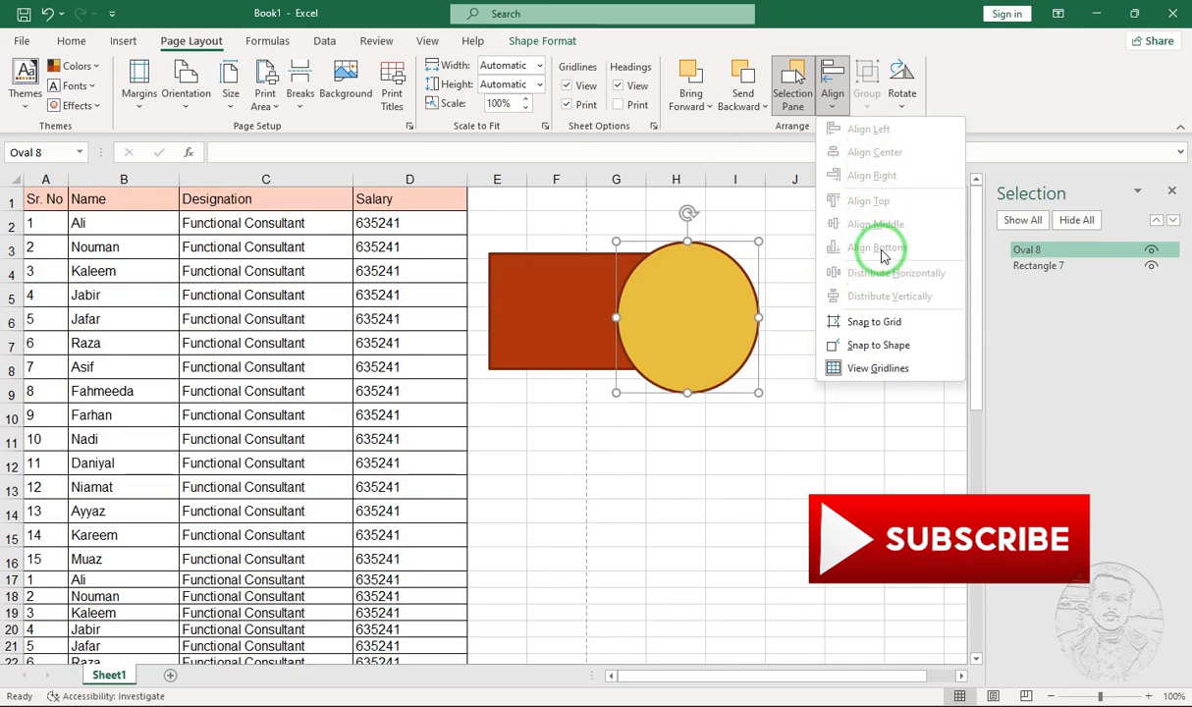
left_click(555, 315)
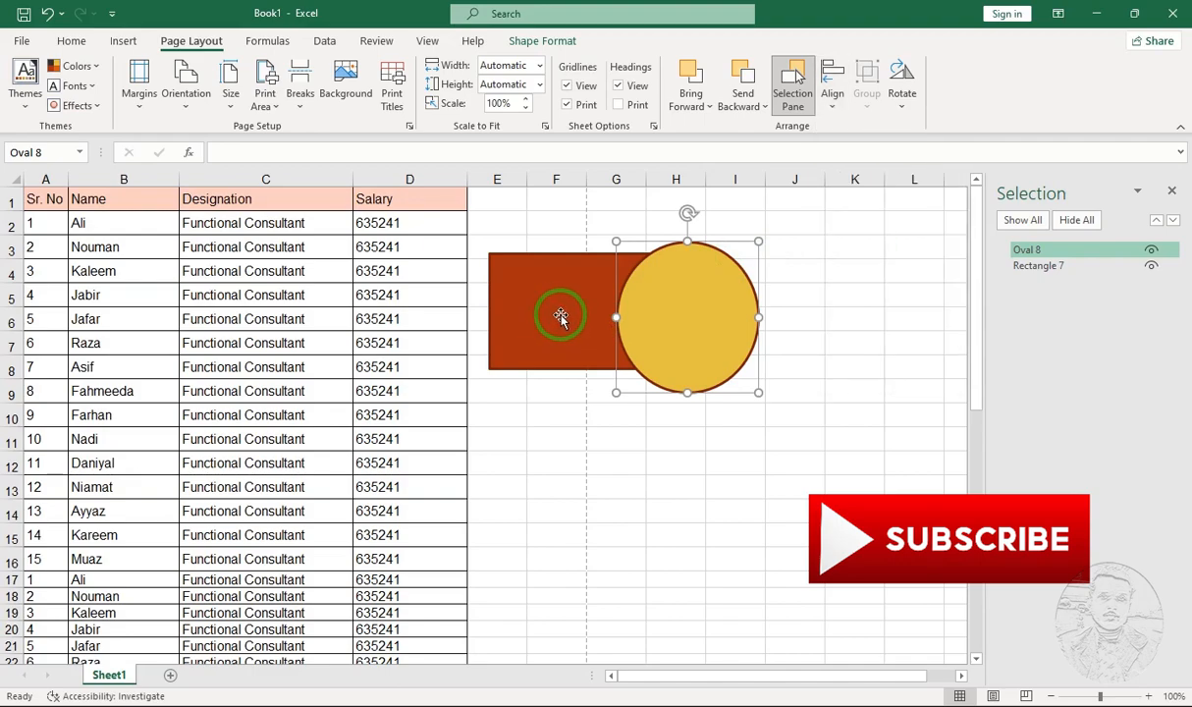
left_click(561, 316, "ctrl")
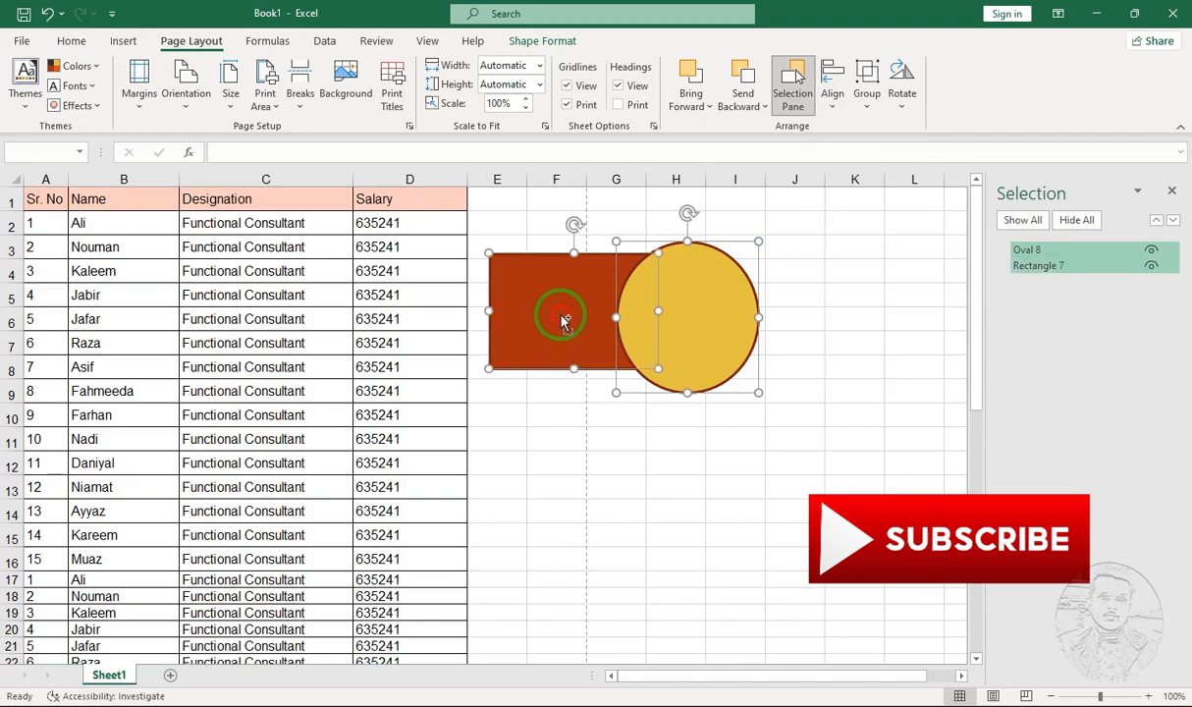
left_click(840, 110)
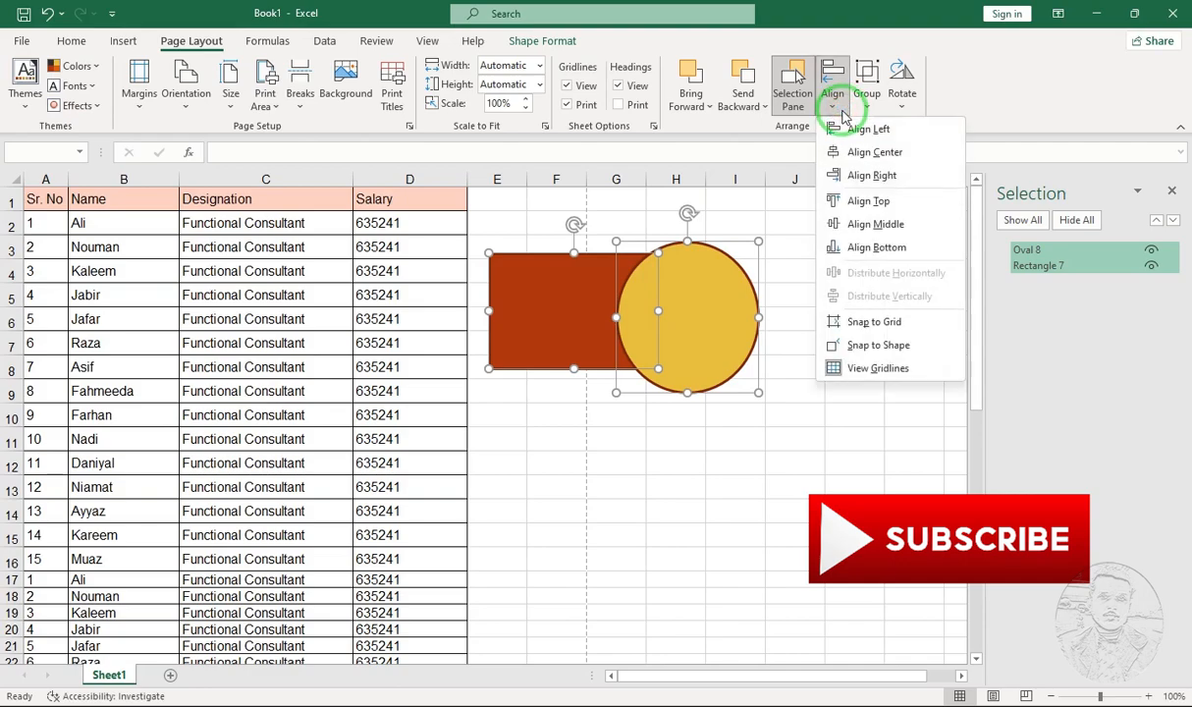
left_click(863, 184)
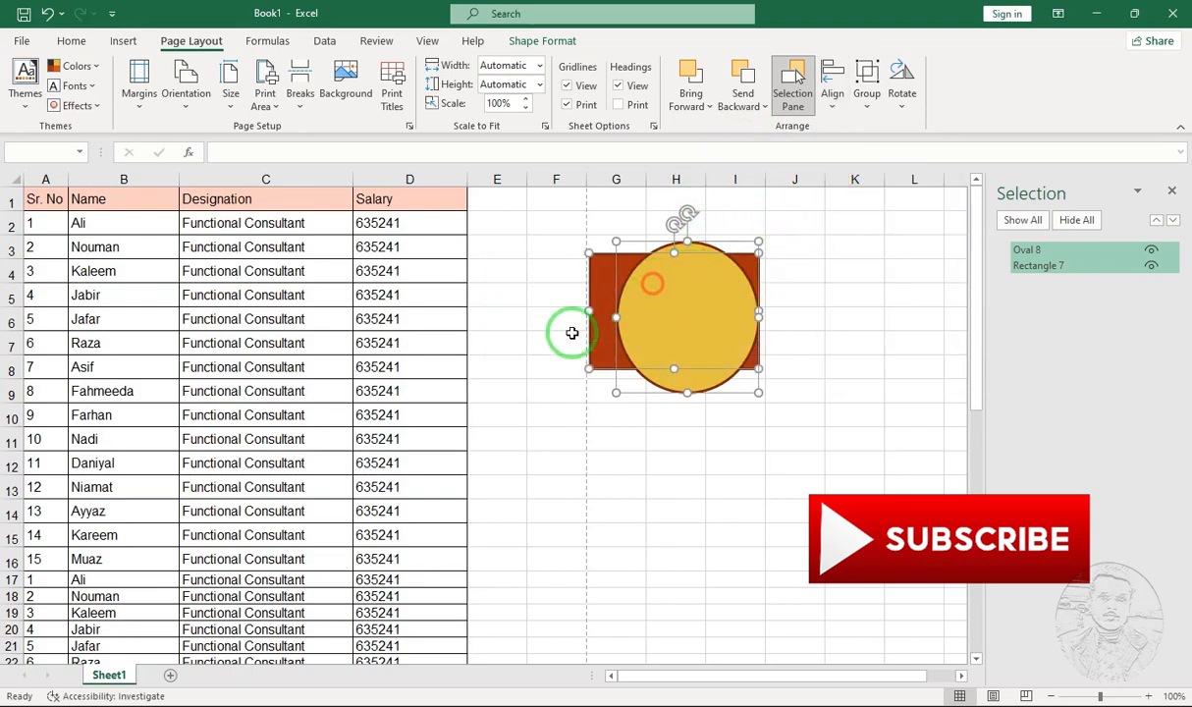
key("ctrl+z")
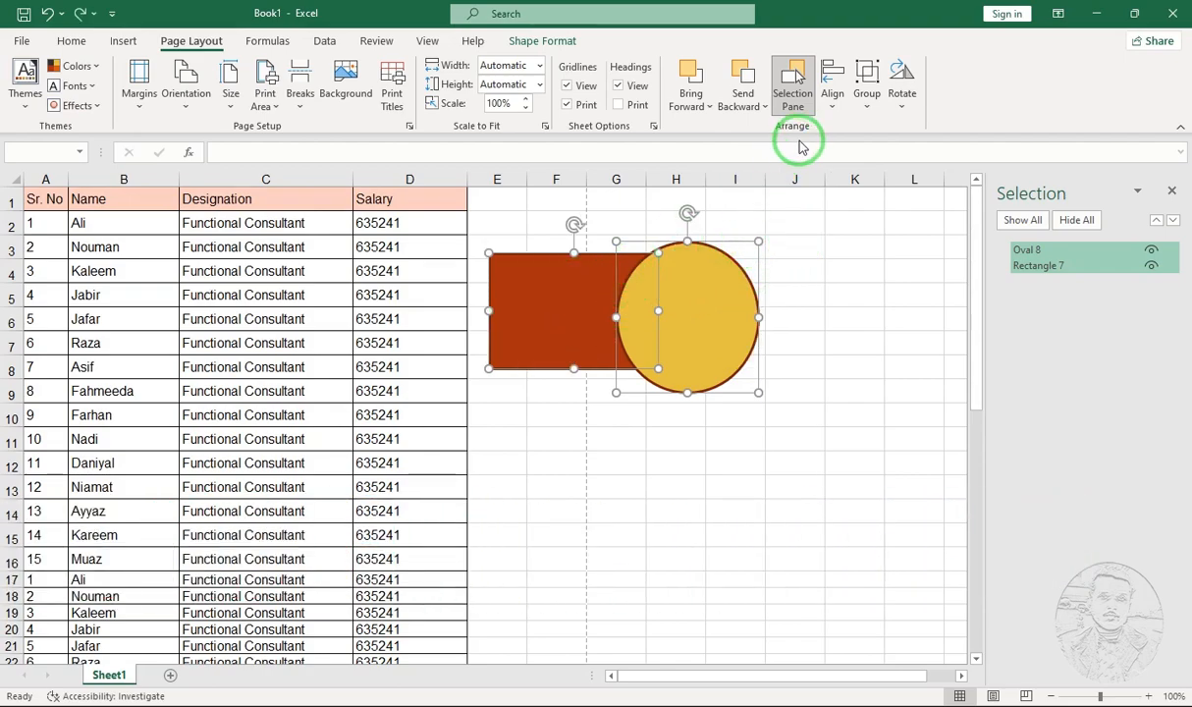
Group the selected oval and rectangle into one object.
left_click(868, 102)
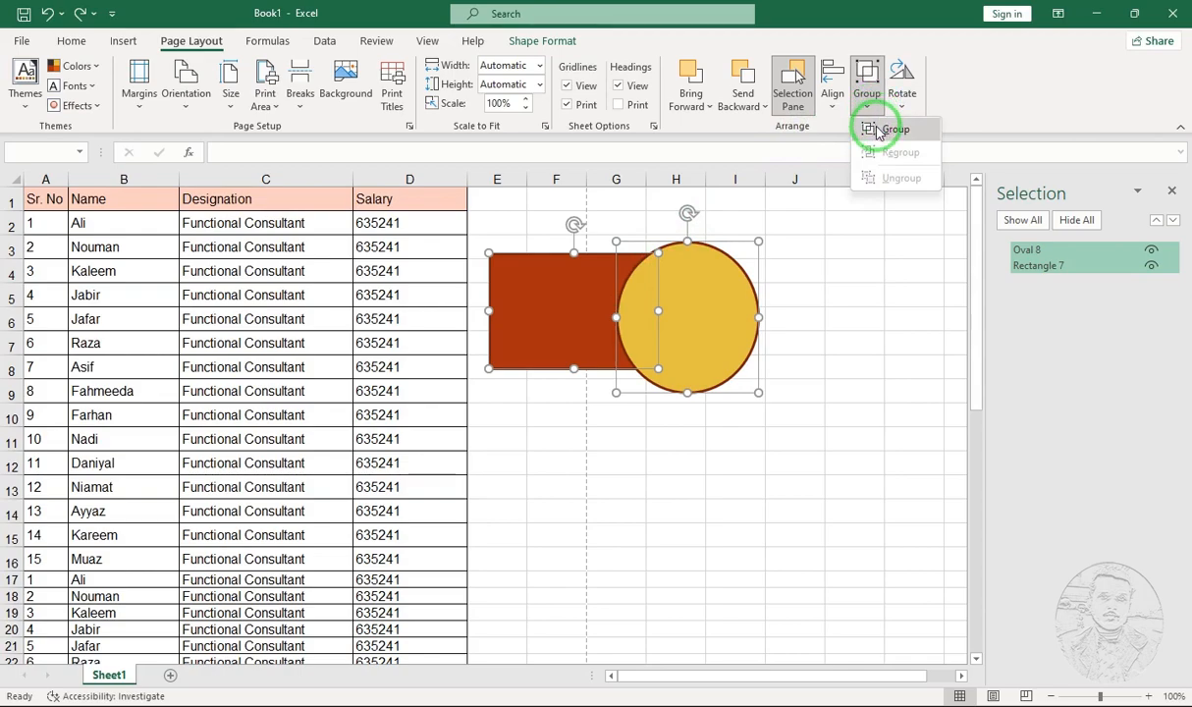
left_click(879, 131)
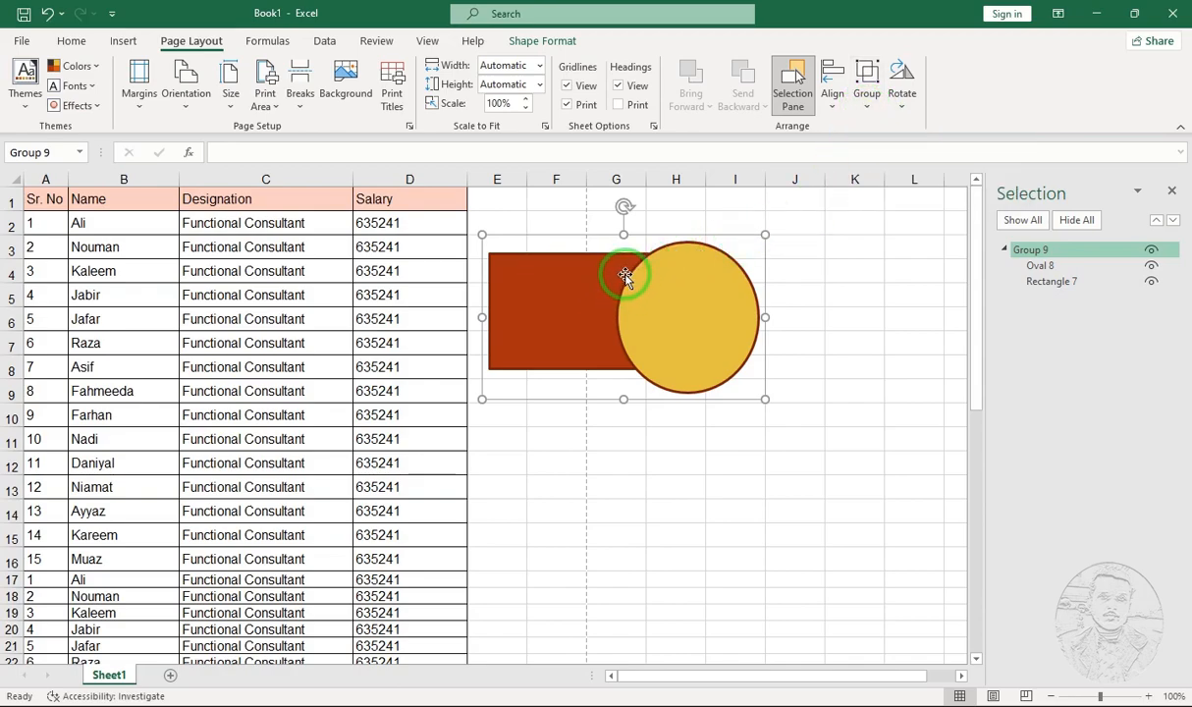
Move the grouped oval and rectangle slightly to the right, and ungroup them into separate shapes.
left_click_drag(628, 277, 668, 322)
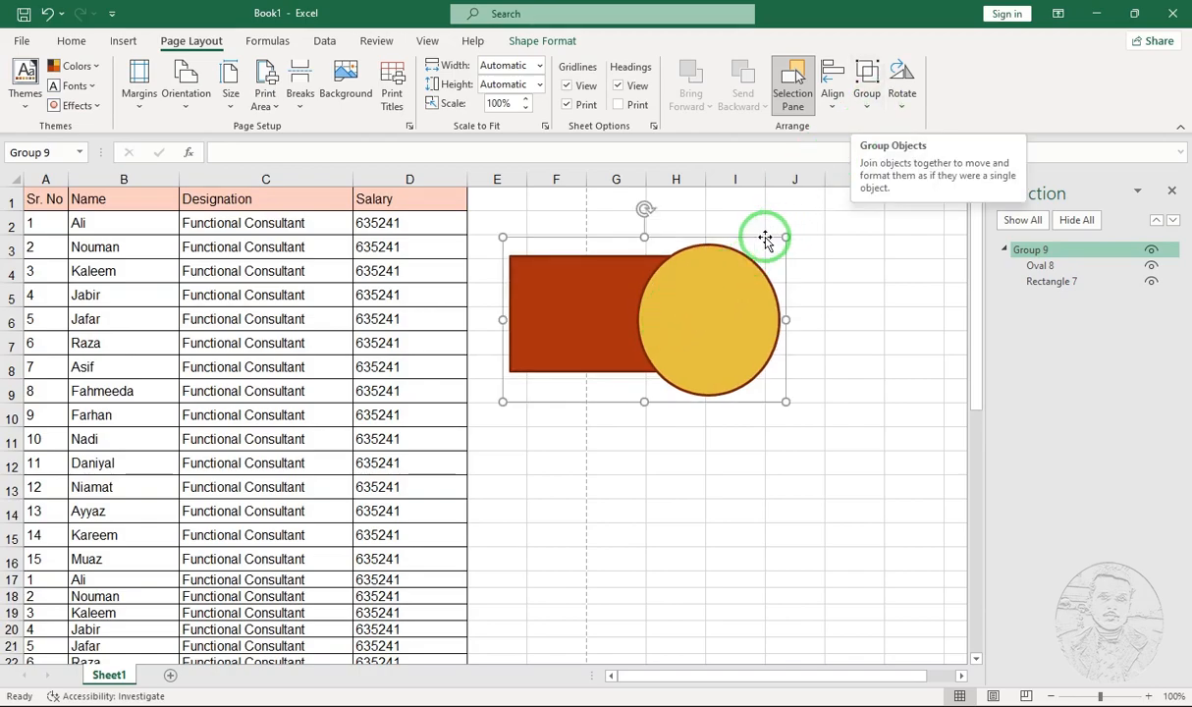
left_click(864, 106)
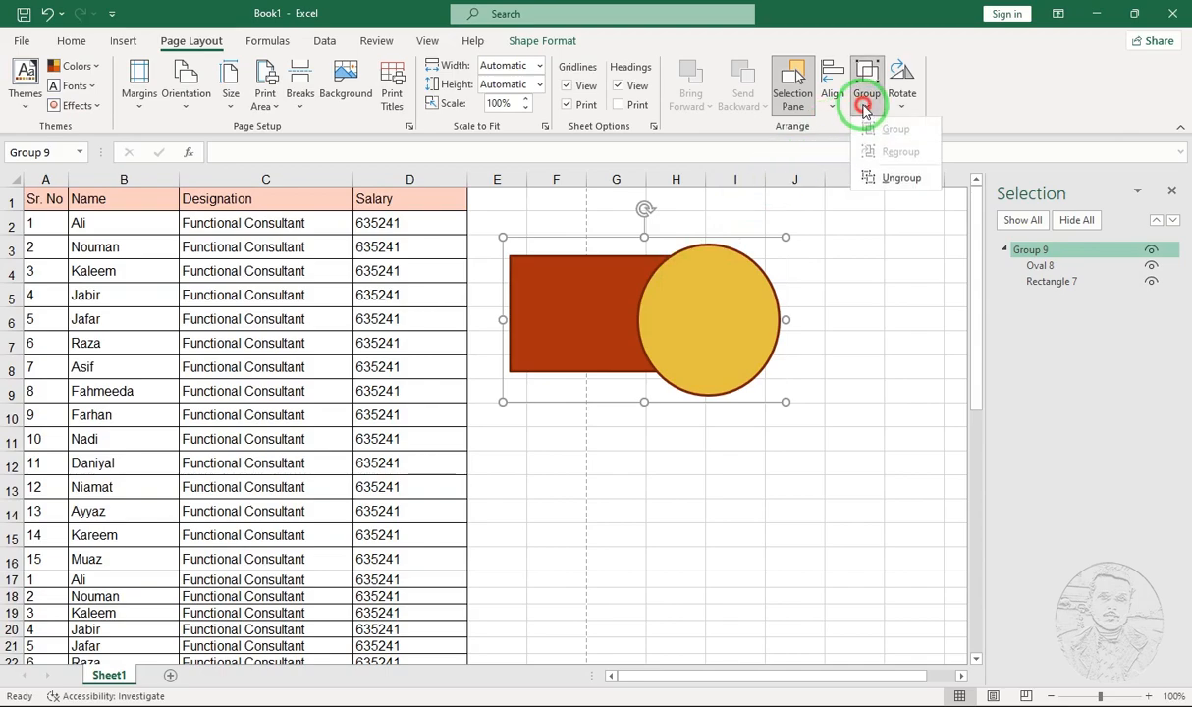
left_click(871, 185)
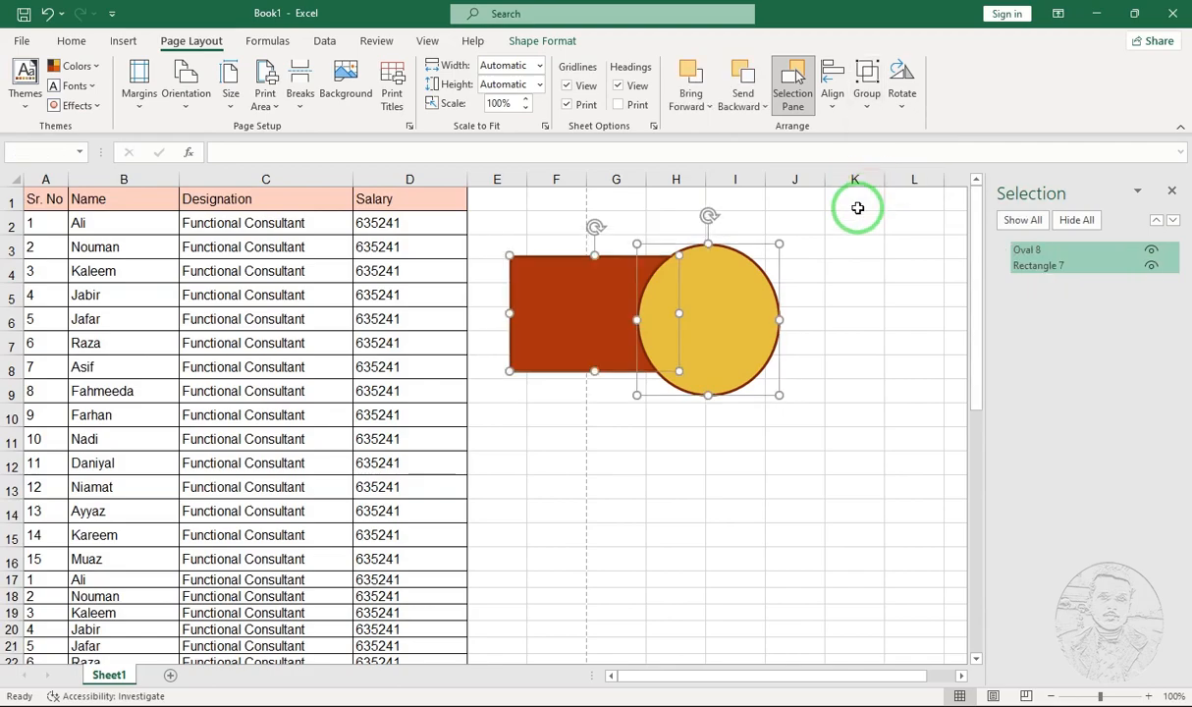
Move the gold oval on its own down and left so it overlaps the rectangle's lower edge.
left_click(841, 249)
left_click(714, 327)
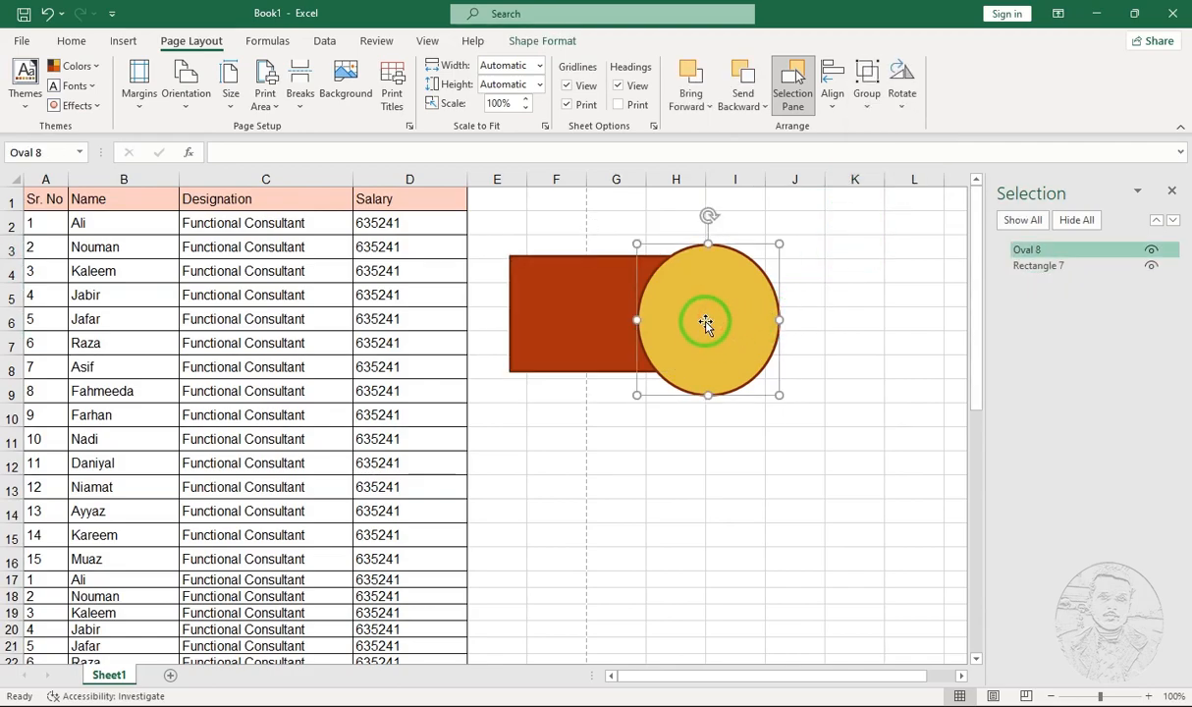
left_click_drag(713, 327, 611, 431)
left_click(759, 360)
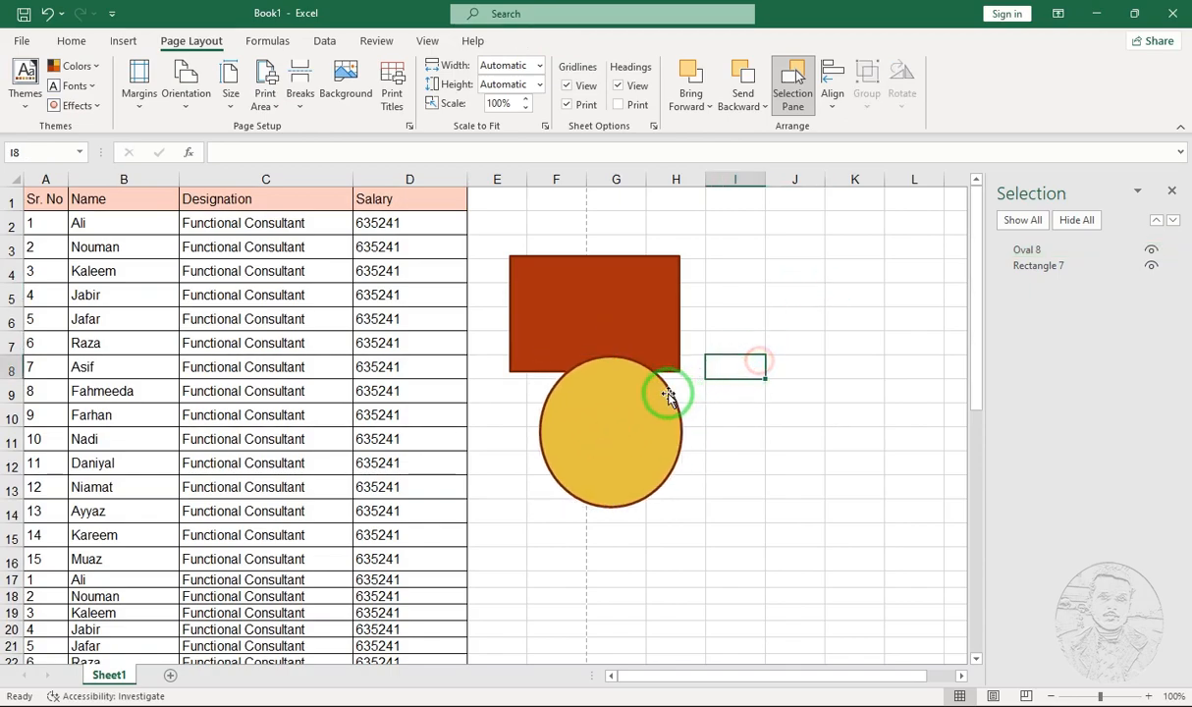
Try the 90° right and 90° left rotations on the rectangle, leaving it in its original orientation.
left_click(633, 311)
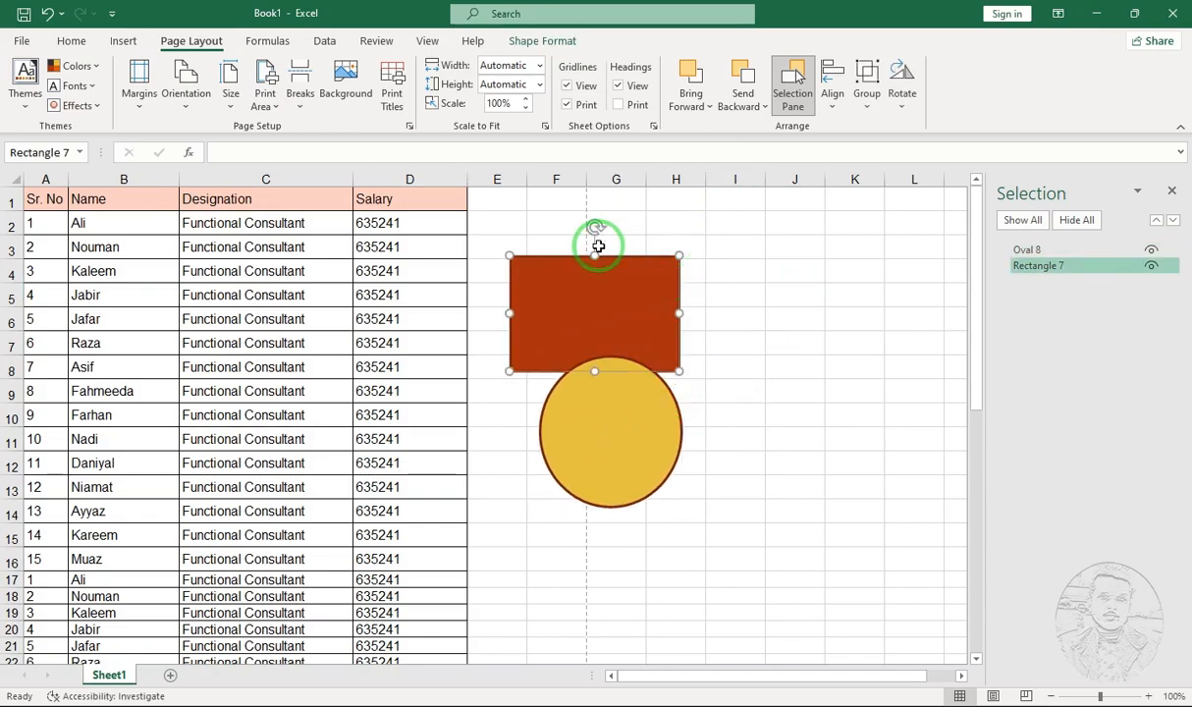
left_click(901, 108)
left_click(911, 152)
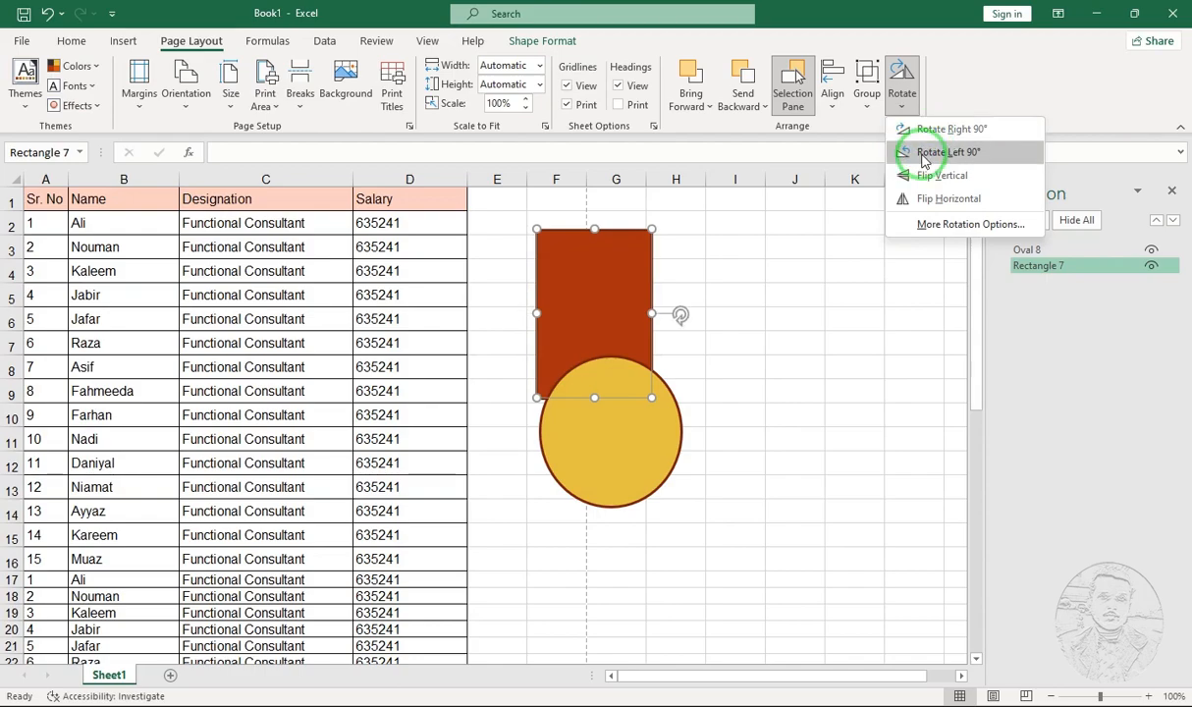
left_click(909, 152)
left_click(769, 262)
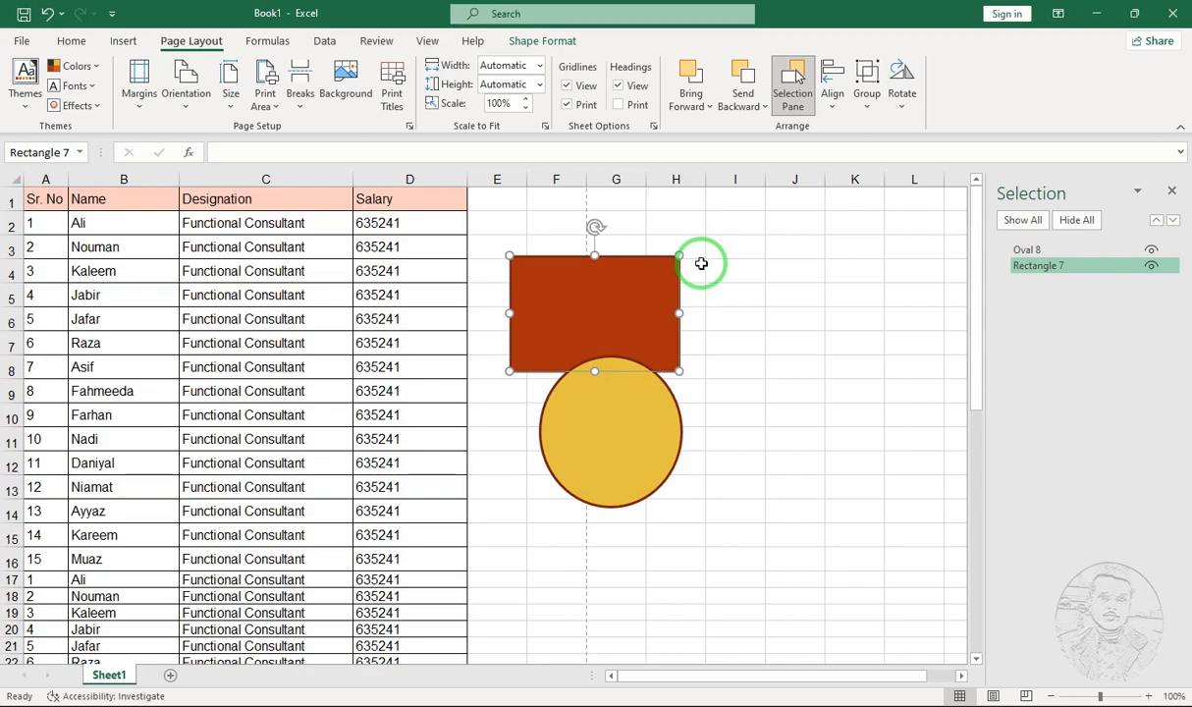
left_click(597, 303)
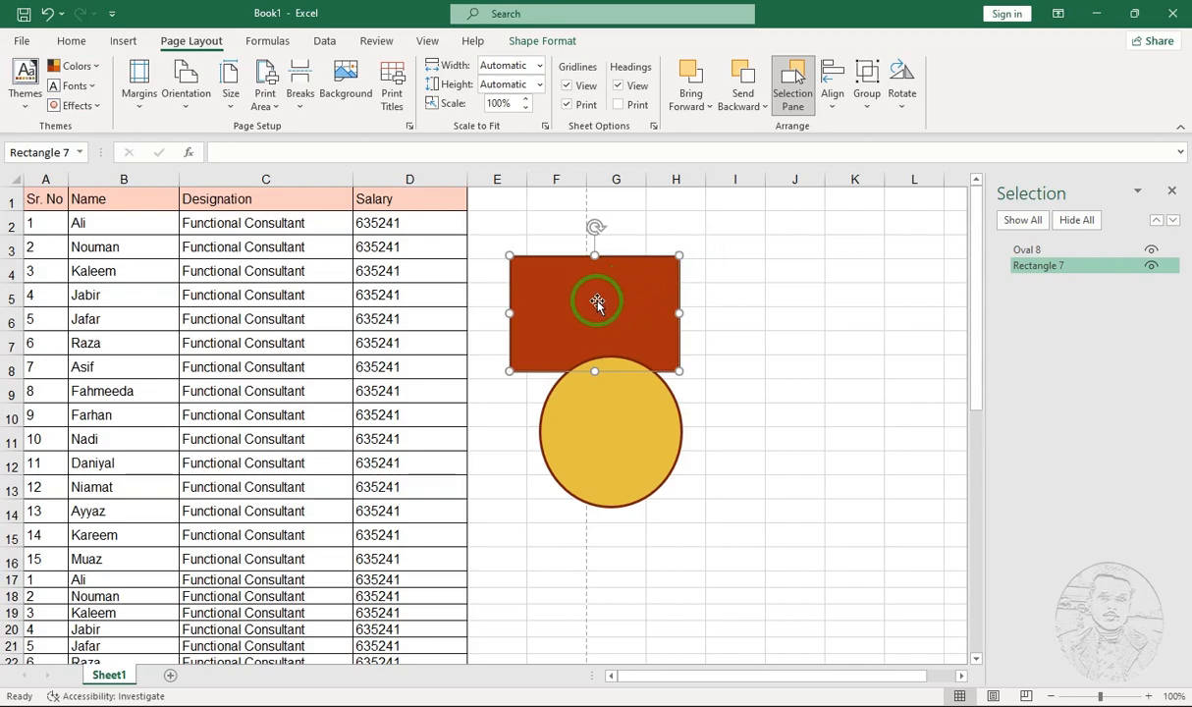